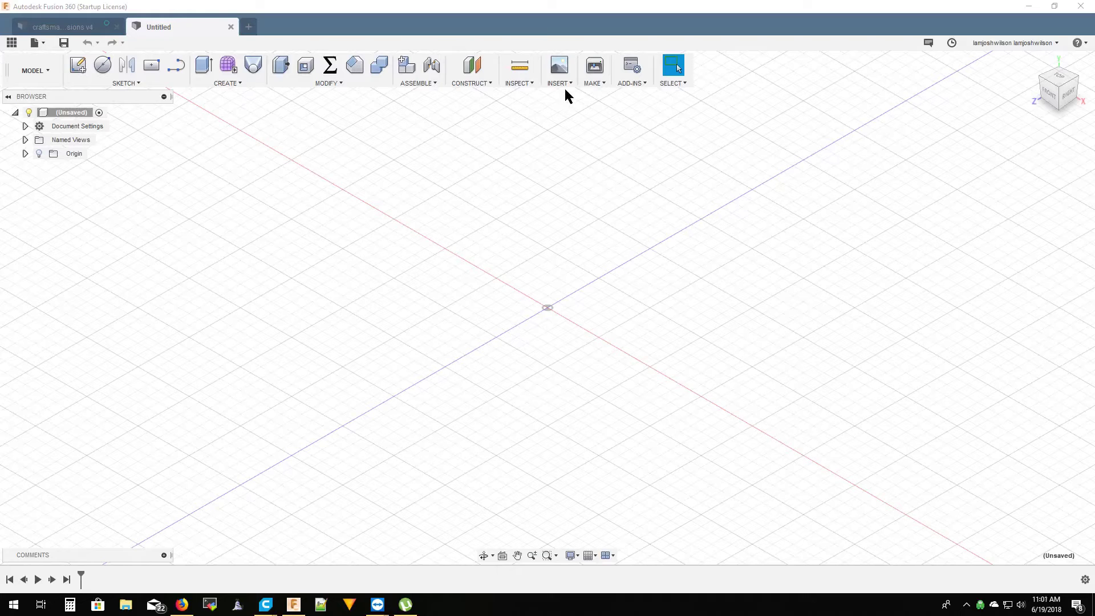
# - Attach photo 20180619_105658 from Downloads > Photos as a canvas on the YZ plane
pyautogui.click(564, 82)
pyautogui.click(522, 294)
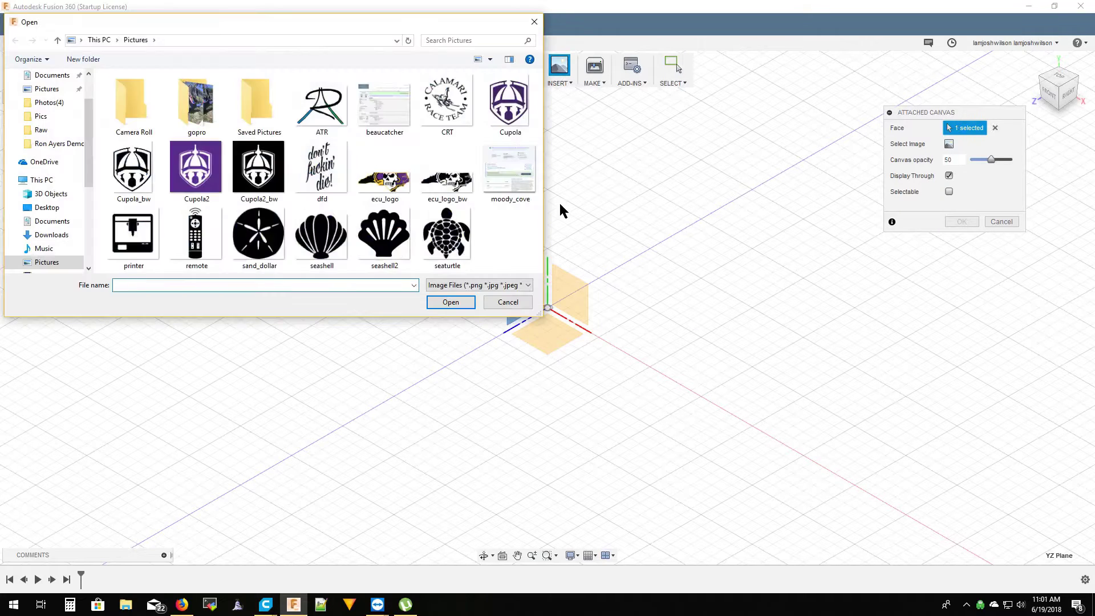
pyautogui.scroll(1, 51, 228)
pyautogui.click(51, 262)
pyautogui.doubleClick(203, 139)
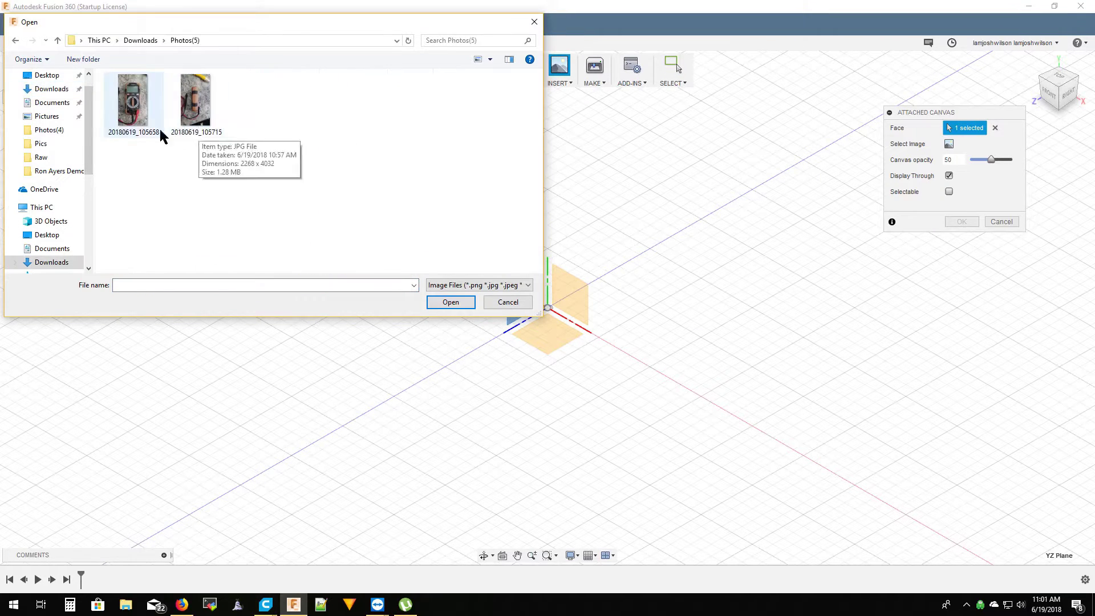
pyautogui.doubleClick(162, 136)
# - Rotate the multimeter photo -90° so it stands upright and confirm the canvas
pyautogui.click(1058, 86)
pyautogui.moveTo(573, 320)
pyautogui.mouseDown()
pyautogui.moveTo(580, 252)
pyautogui.moveTo(547, 248)
pyautogui.mouseUp()
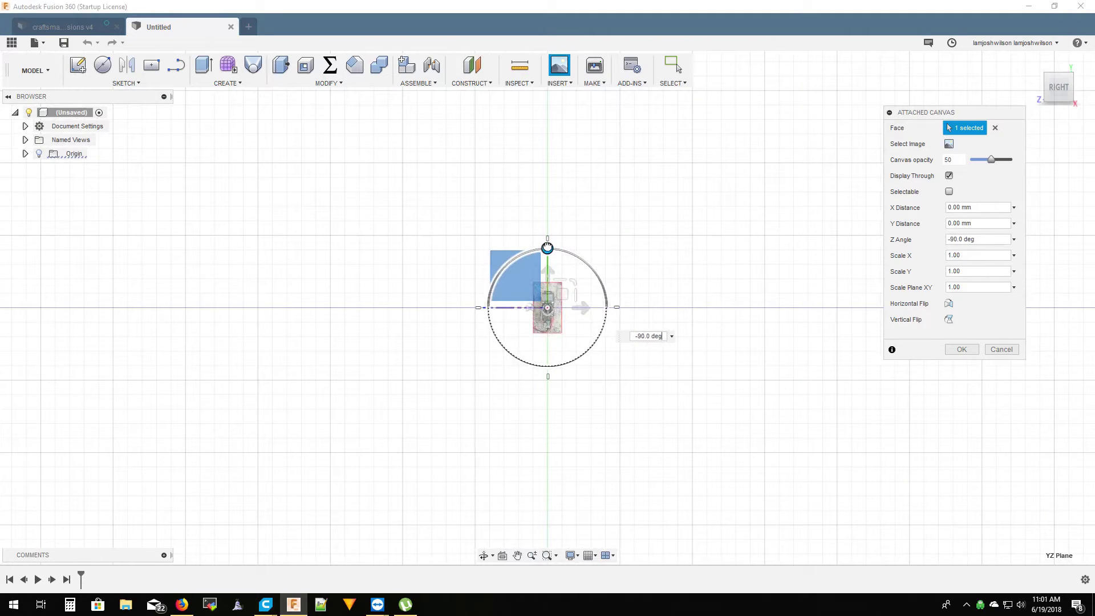
pyautogui.click(962, 349)
# - Start calibrating the attached photo's scale from its canvas options
pyautogui.click(25, 168)
pyautogui.rightClick(85, 181)
pyautogui.click(93, 220)
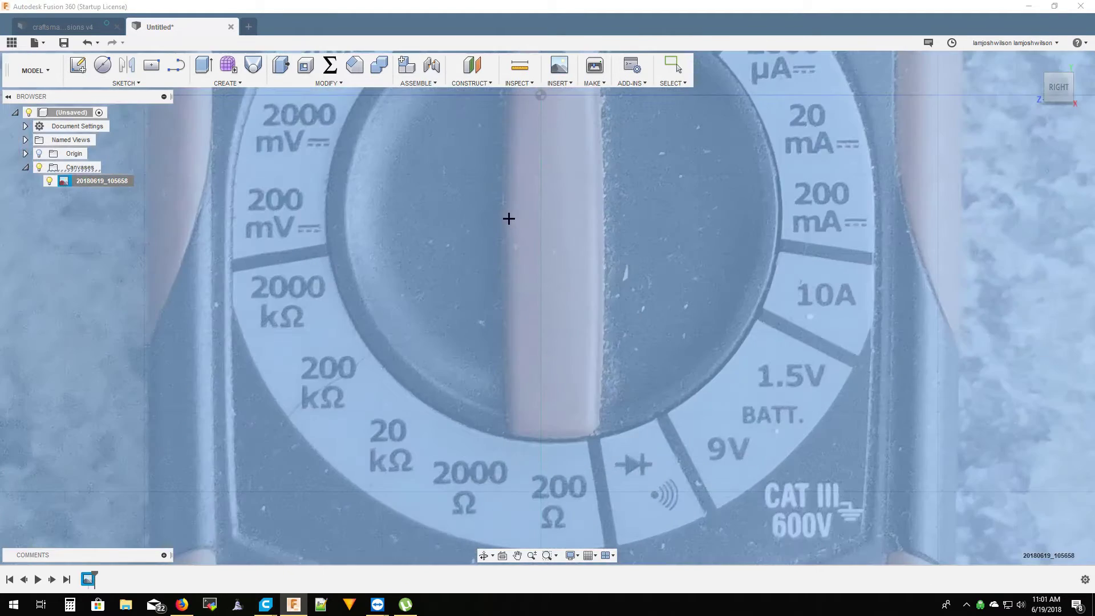
# - Calibrate the photo by marking two dial points as 10 mm apart
pyautogui.click(505, 219)
pyautogui.click(597, 221)
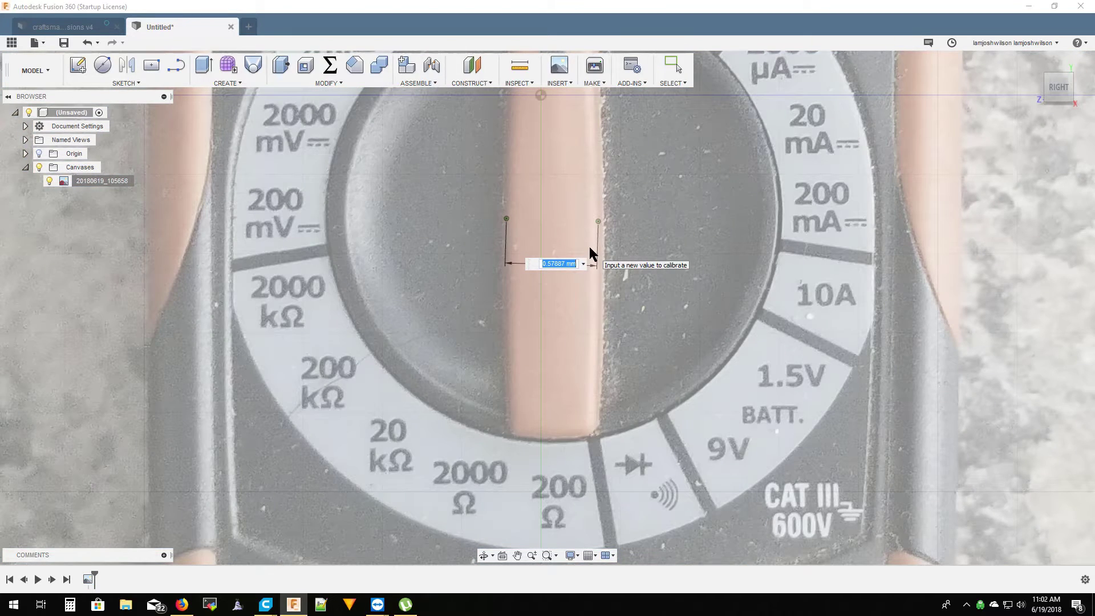
pyautogui.write('10')
pyautogui.press('Return')
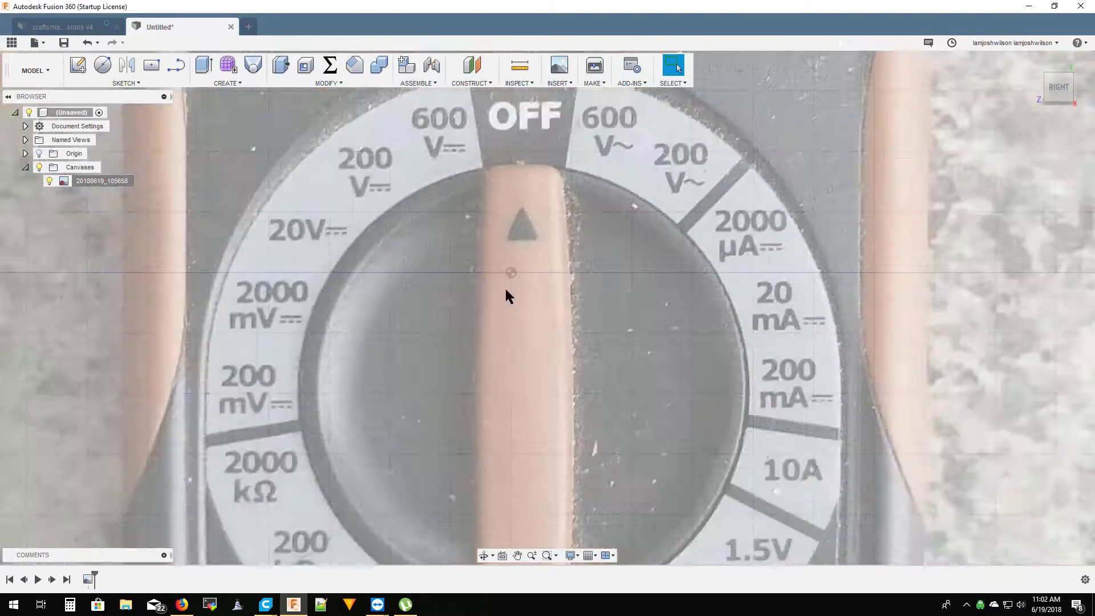
# - Edit the canvas and tilt it 0.5 deg to straighten the multimeter
pyautogui.scroll(1, 446, 381)
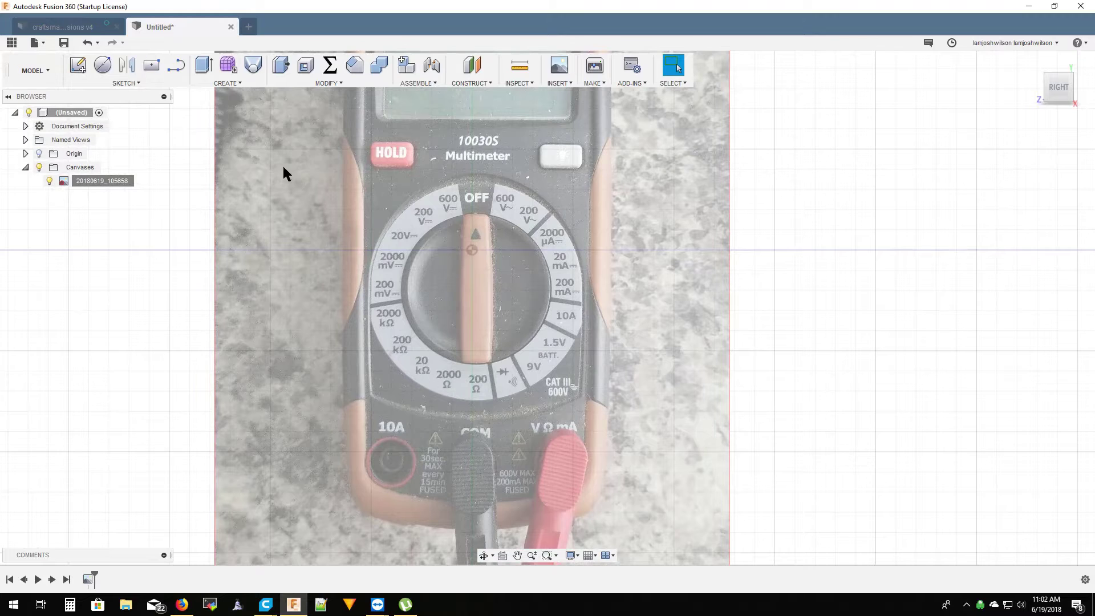
pyautogui.doubleClick(368, 313)
pyautogui.moveTo(453, 234)
pyautogui.mouseDown()
pyautogui.moveTo(450, 194)
pyautogui.moveTo(417, 220)
pyautogui.mouseUp()
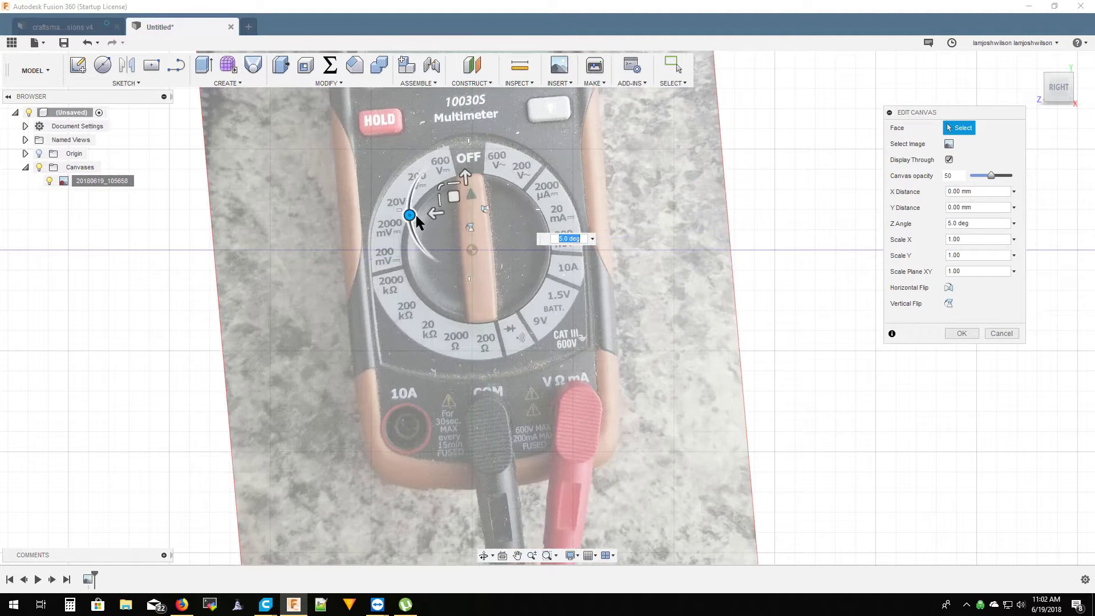
pyautogui.write('.5')
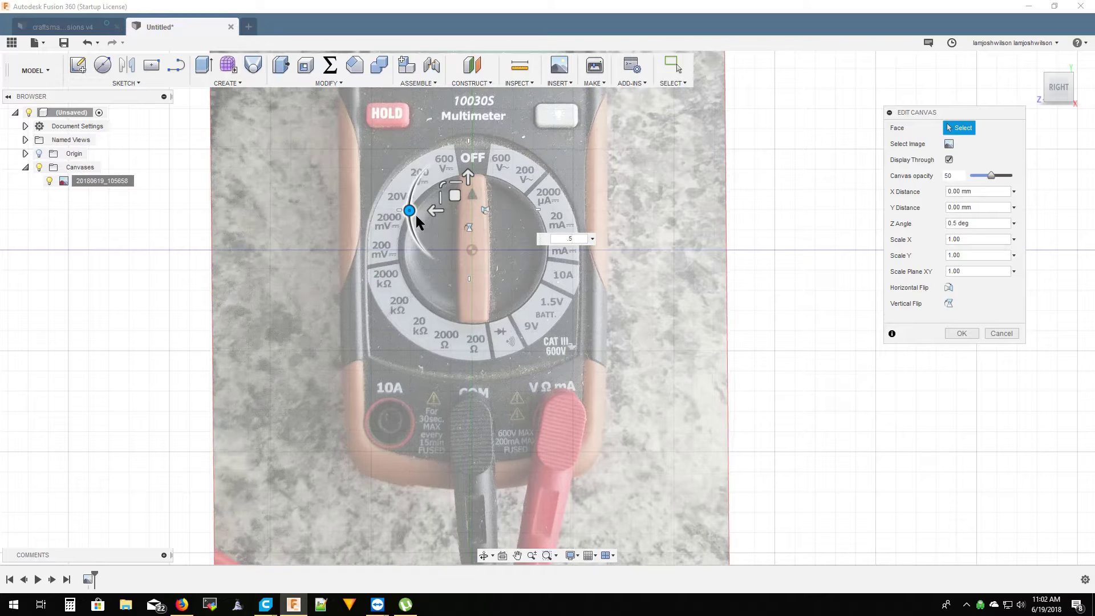
pyautogui.press('Return')
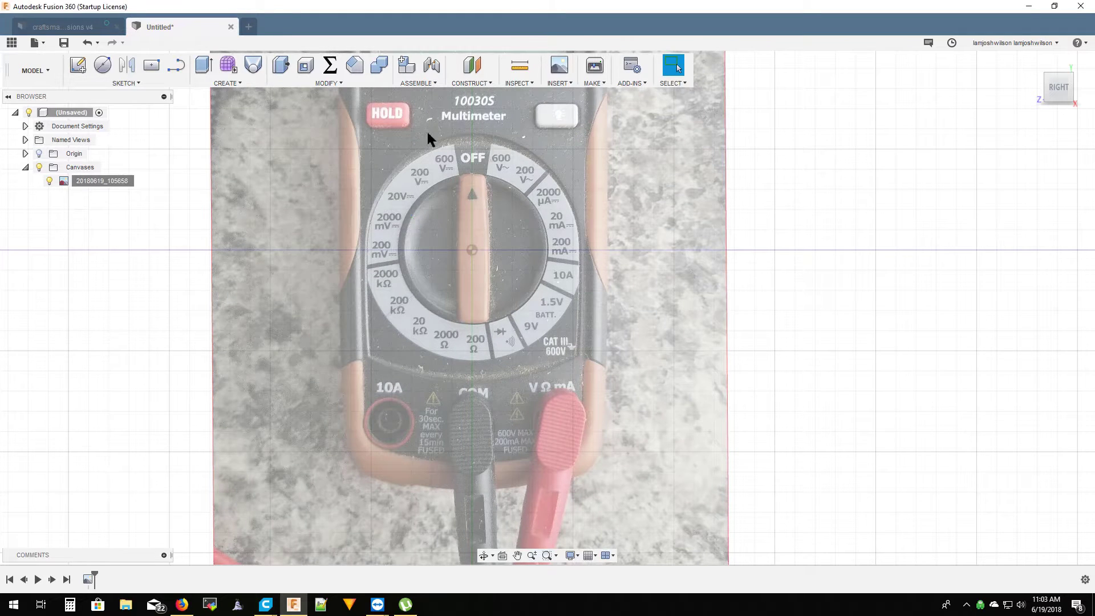
# - Start a line sketch on the photo's plane and zoom to the multimeter
pyautogui.click(176, 65)
pyautogui.click(456, 228)
pyautogui.click(814, 174)
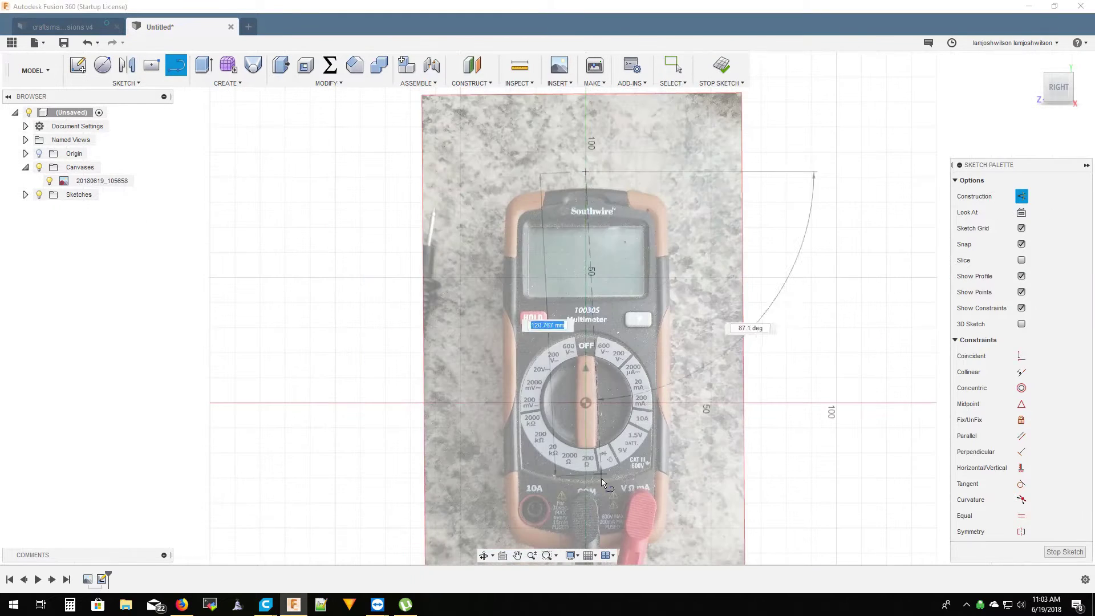
pyautogui.scroll(-3, 601, 481)
pyautogui.scroll(5, 468, 354)
pyautogui.scroll(-5, 458, 507)
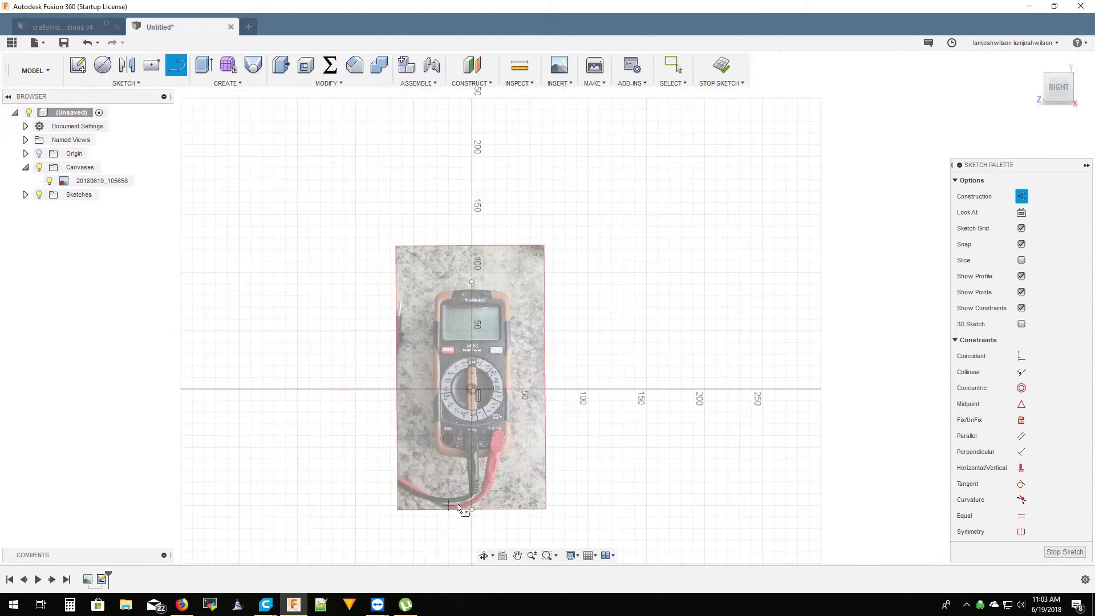
pyautogui.scroll(5, 460, 389)
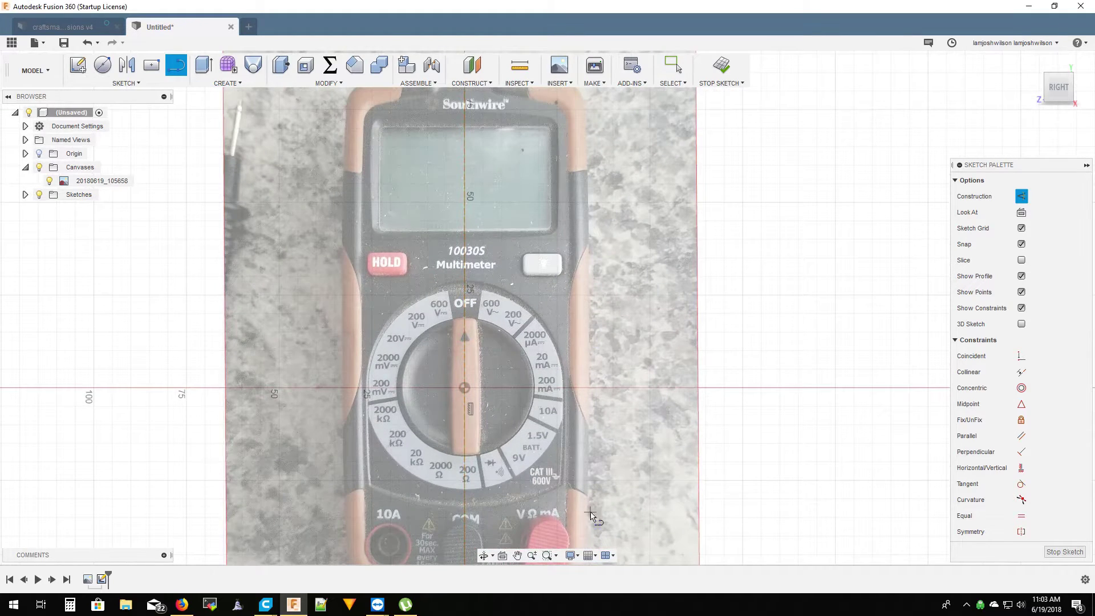
pyautogui.scroll(-3, 587, 502)
pyautogui.scroll(3, 583, 491)
pyautogui.scroll(-3, 581, 488)
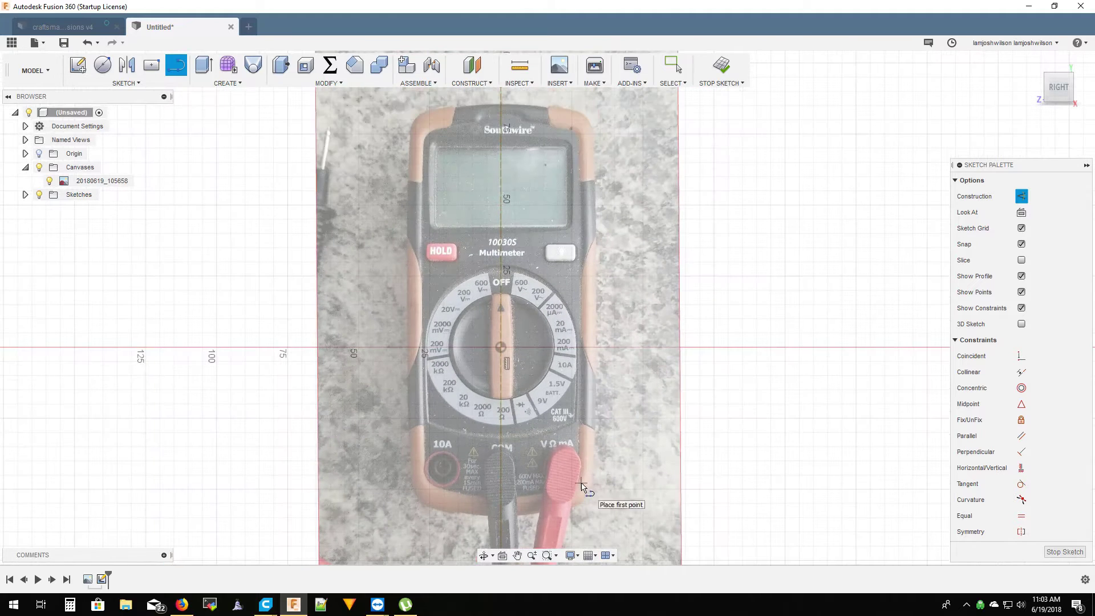
# - Draw a vertical line along the meter's right side, dimensioned 8 mm
pyautogui.click(585, 489)
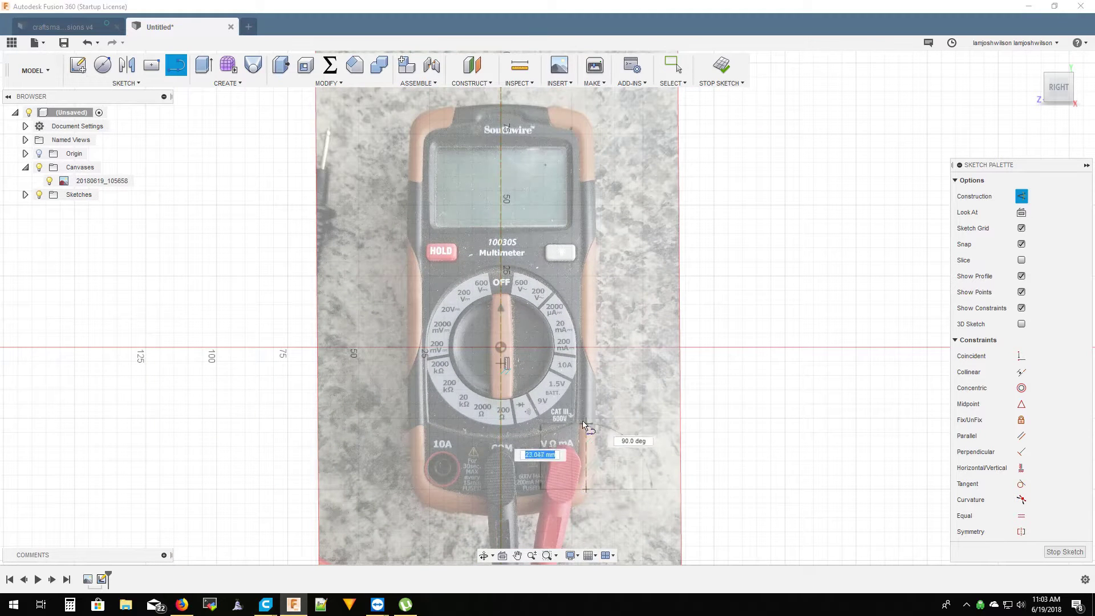
pyautogui.click(586, 277)
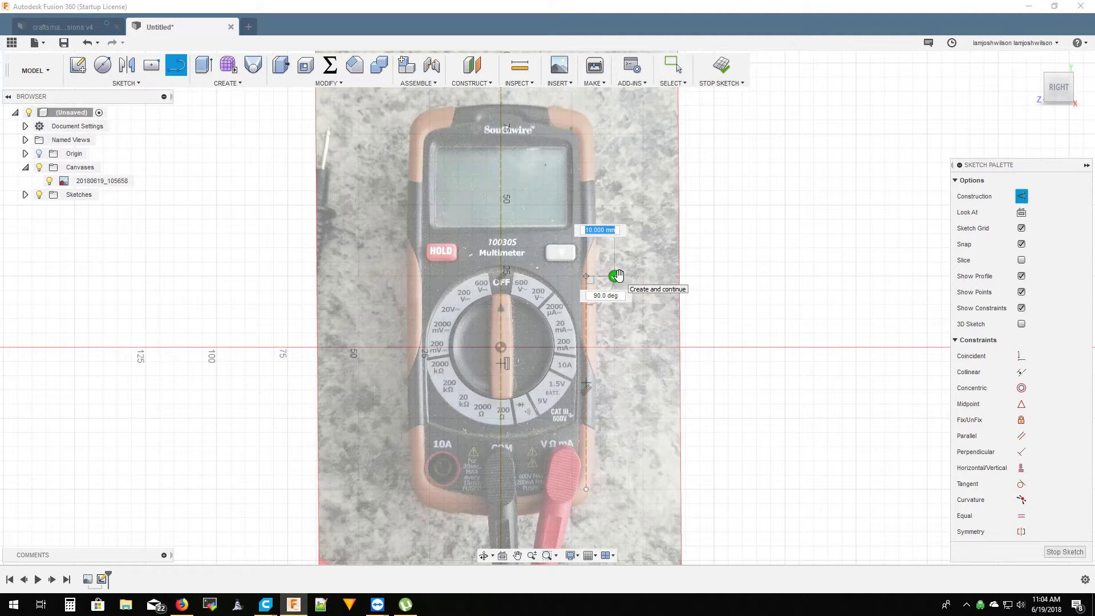
pyautogui.press('Escape')
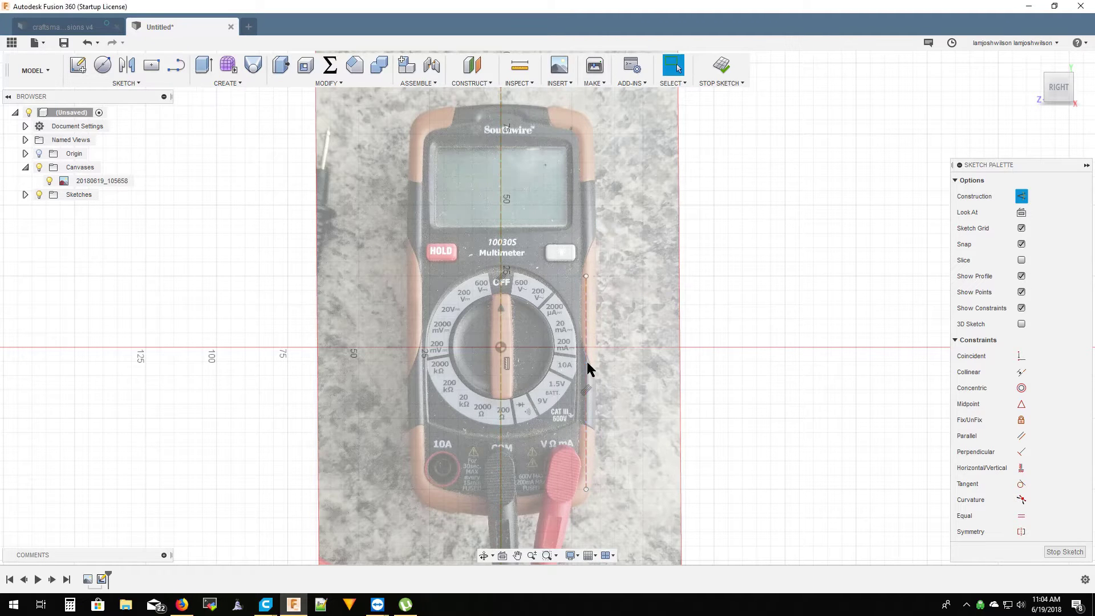
pyautogui.click(587, 369)
pyautogui.press('x')
pyautogui.click(587, 281)
pyautogui.press('Escape')
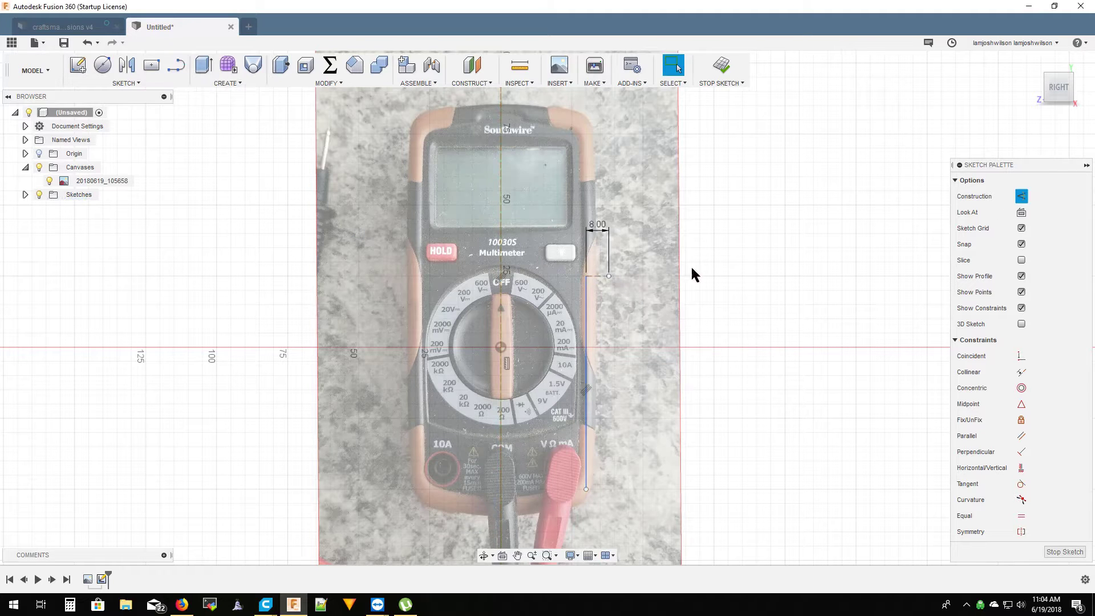
# - Add the side and bottom lines closing a tall 10 mm-wide rectangle
pyautogui.press('l')
pyautogui.click(608, 277)
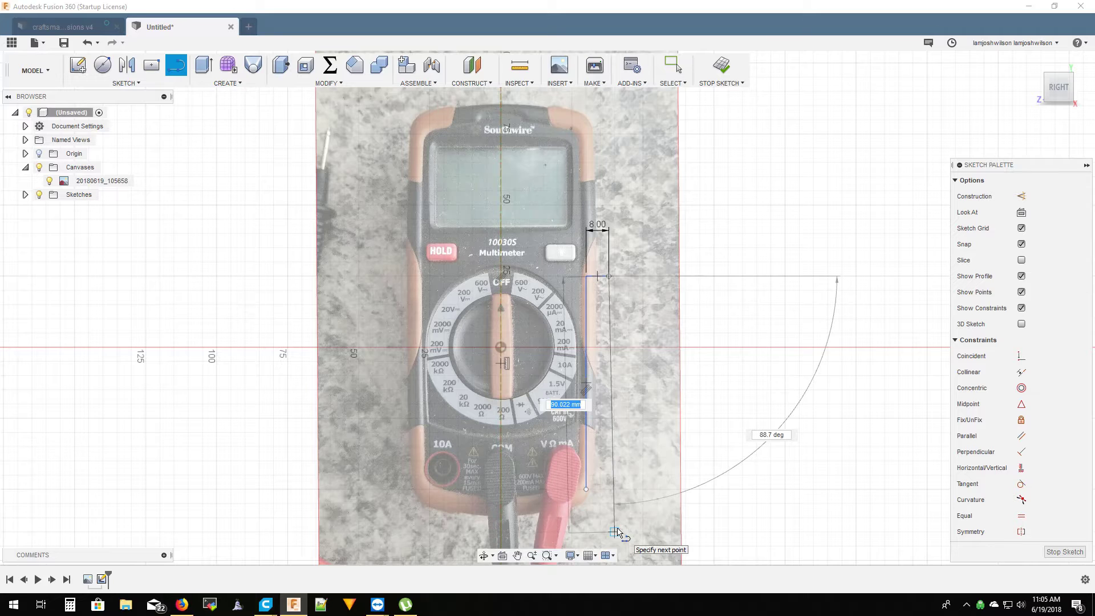
pyautogui.click(614, 531)
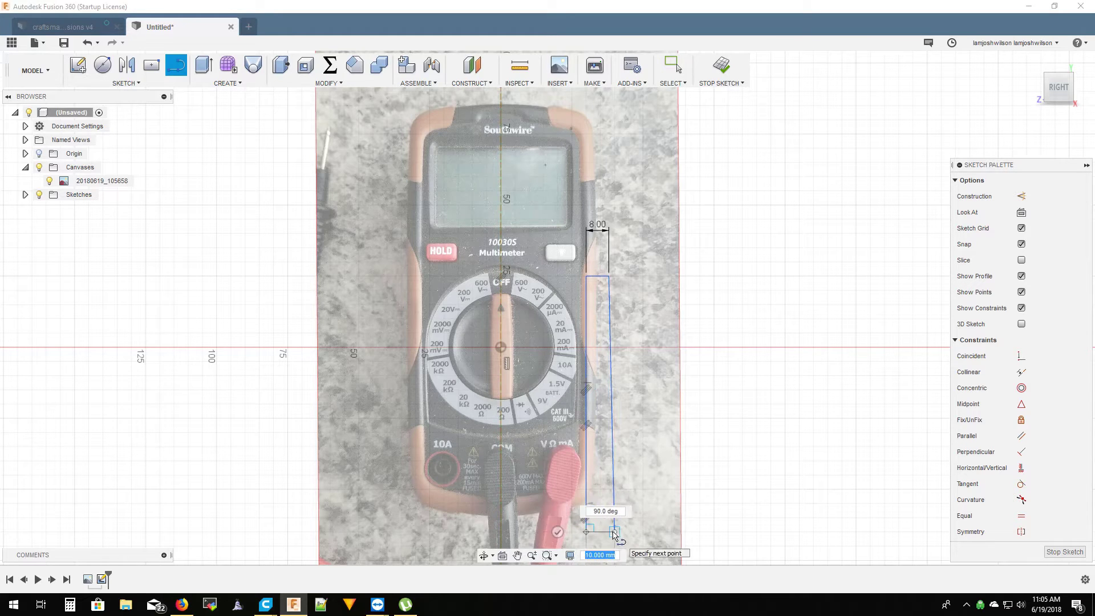
pyautogui.click(613, 532)
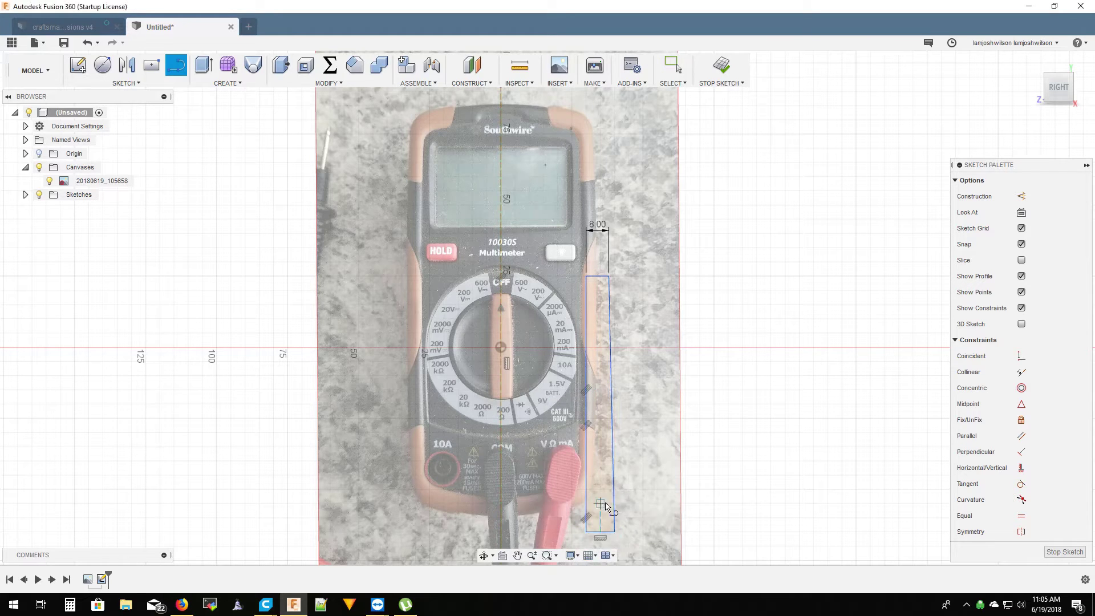
pyautogui.click(183, 72)
pyautogui.click(586, 489)
pyautogui.click(586, 531)
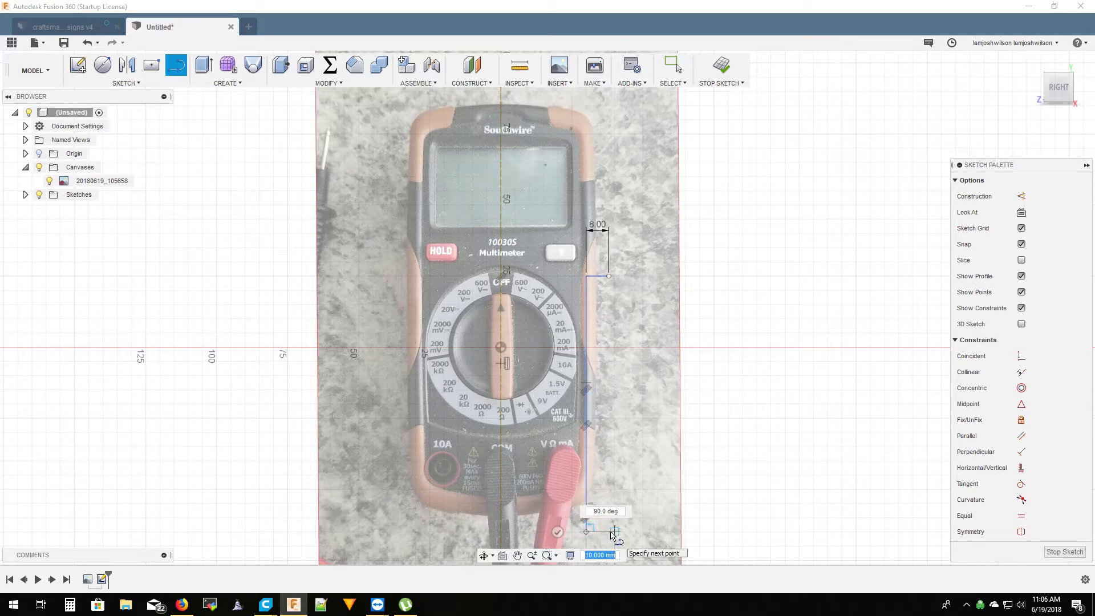
pyautogui.click(609, 532)
pyautogui.click(176, 65)
pyautogui.click(609, 276)
pyautogui.click(608, 531)
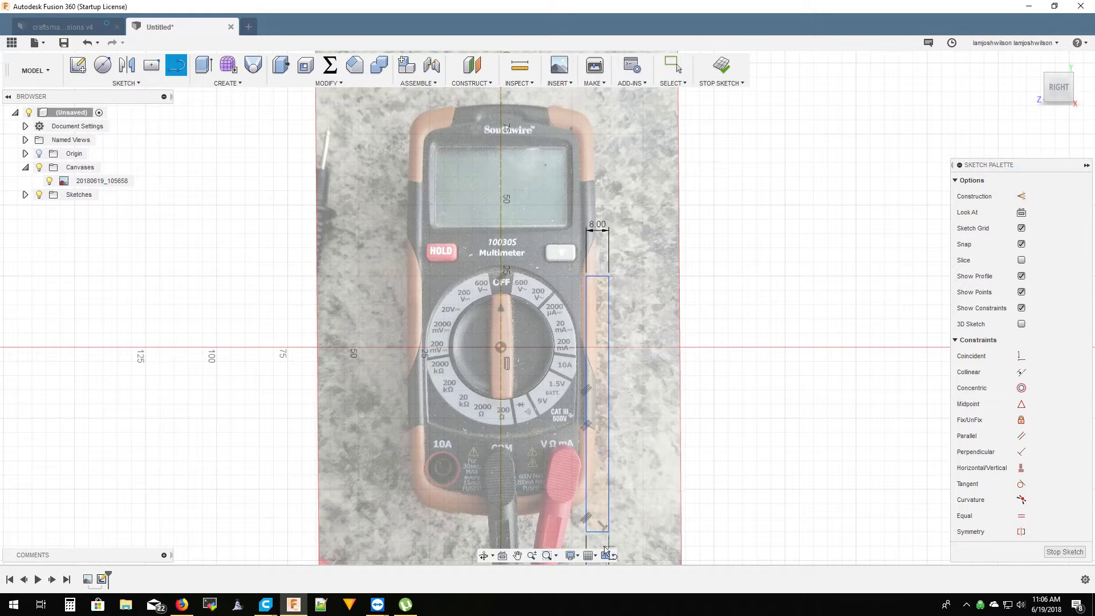
# - Mirror the rectangle about the centre line to the multimeter's left side
pyautogui.click(126, 65)
pyautogui.moveTo(627, 365); pyautogui.dragTo(522, 323)
pyautogui.click(502, 312)
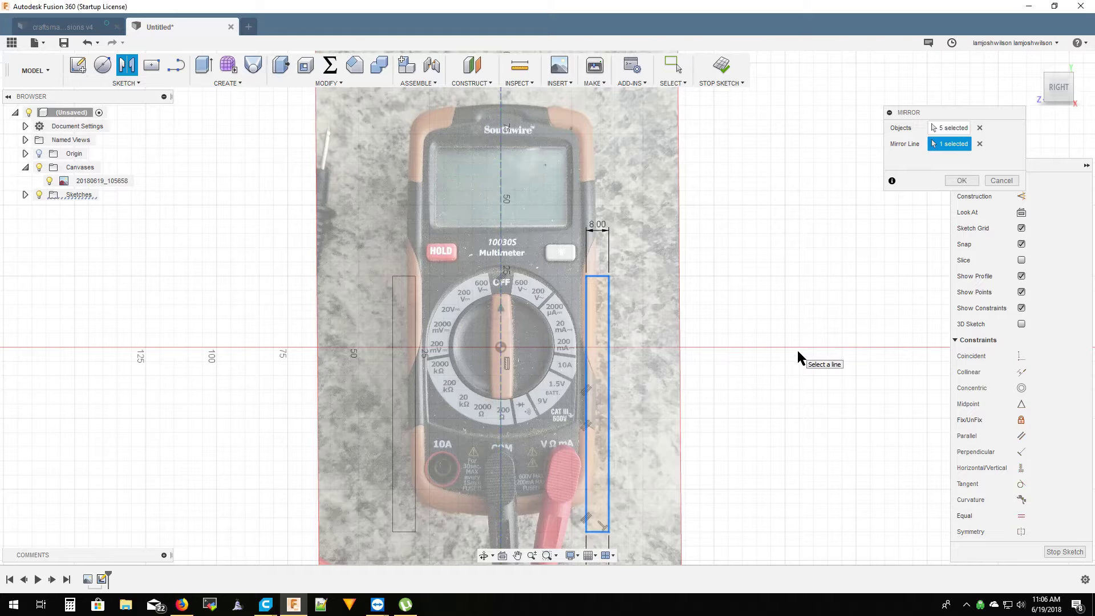
pyautogui.click(961, 181)
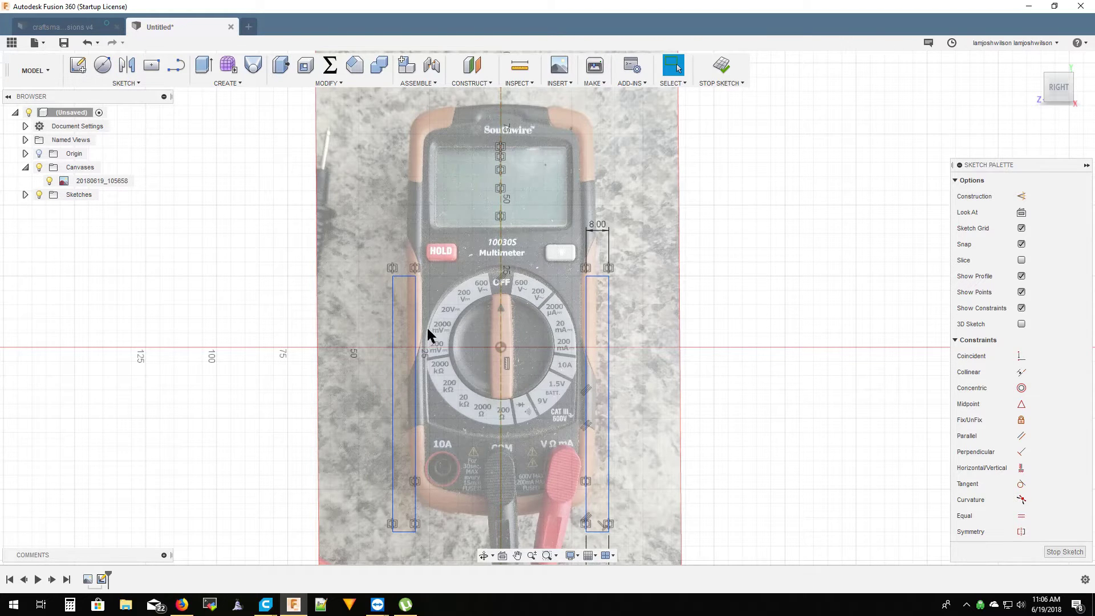
# - Extrude both rectangle profiles 2 mm into solid side rails
pyautogui.press('e')
pyautogui.click(405, 326)
pyautogui.click(596, 365)
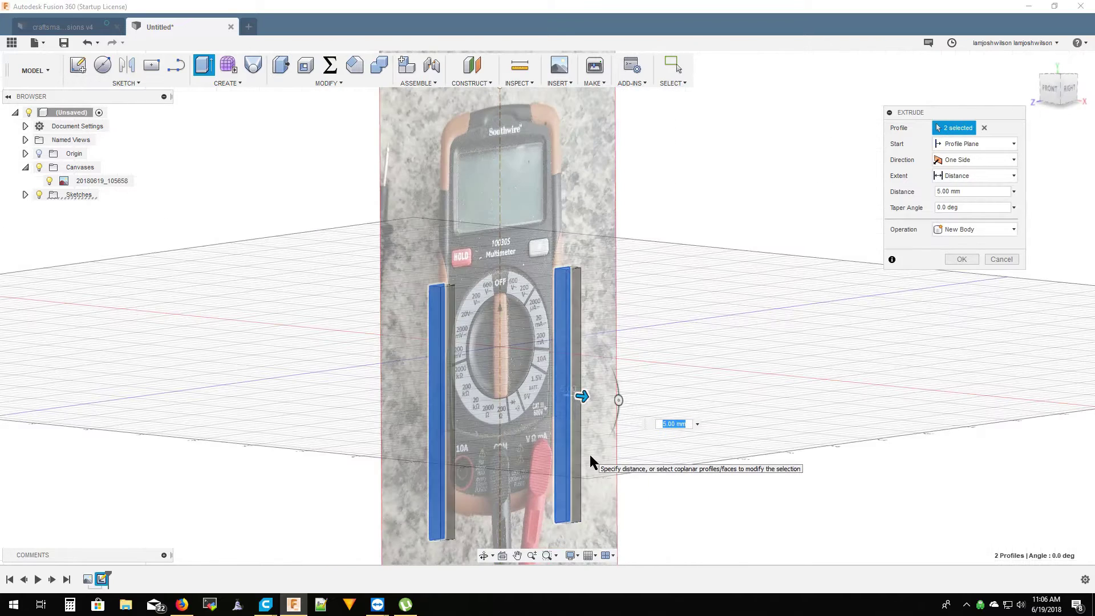
pyautogui.write('2')
pyautogui.press('Return')
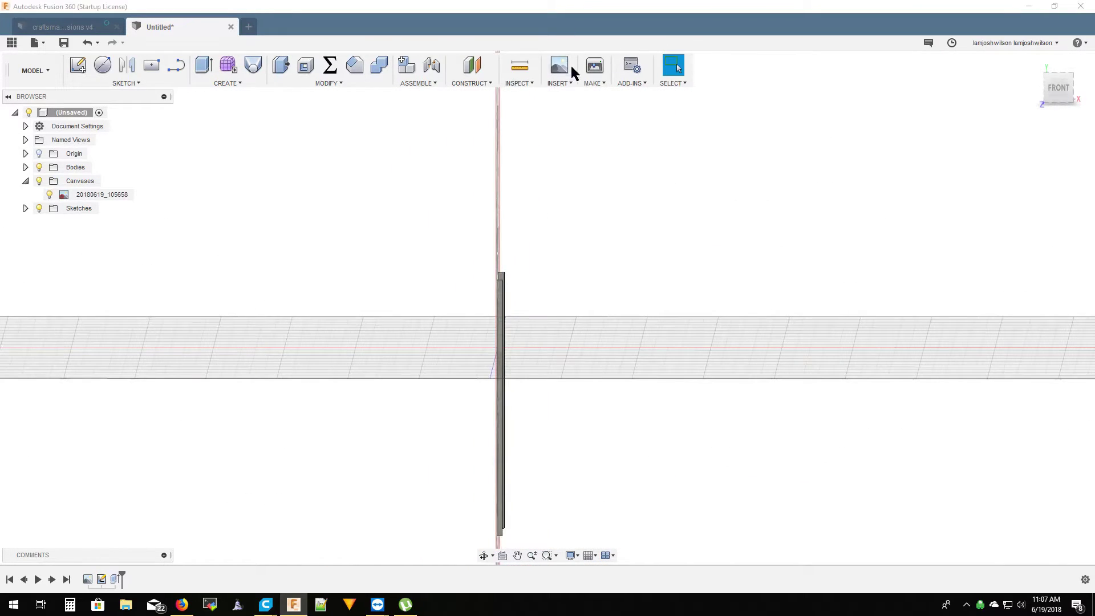
# - Attach photo 20180619_105715 as a canvas, rotated about -90° so the meter stands upright
pyautogui.click(559, 66)
pyautogui.click(530, 313)
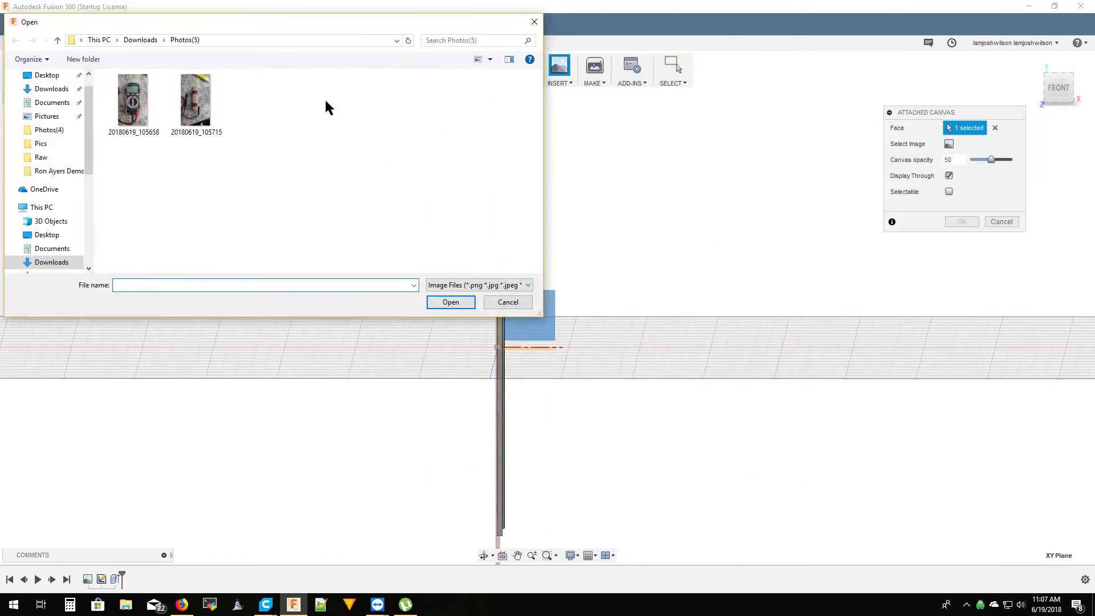
pyautogui.doubleClick(195, 98)
pyautogui.scroll(3, 499, 353)
pyautogui.moveTo(491, 254); pyautogui.dragTo(624, 330)
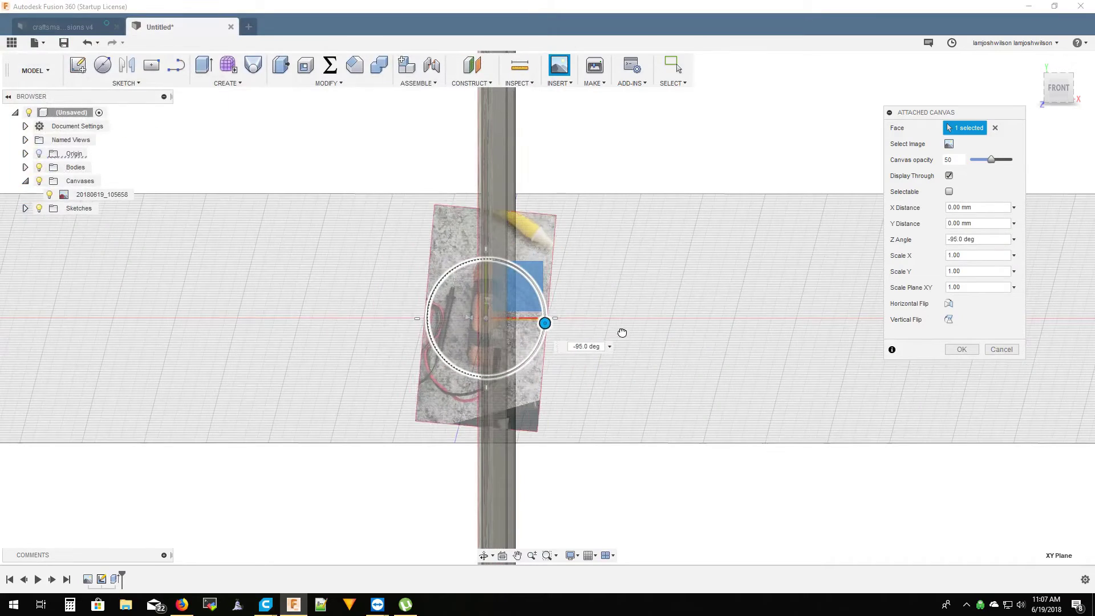
pyautogui.scroll(4, 460, 342)
pyautogui.moveTo(549, 315); pyautogui.dragTo(538, 335)
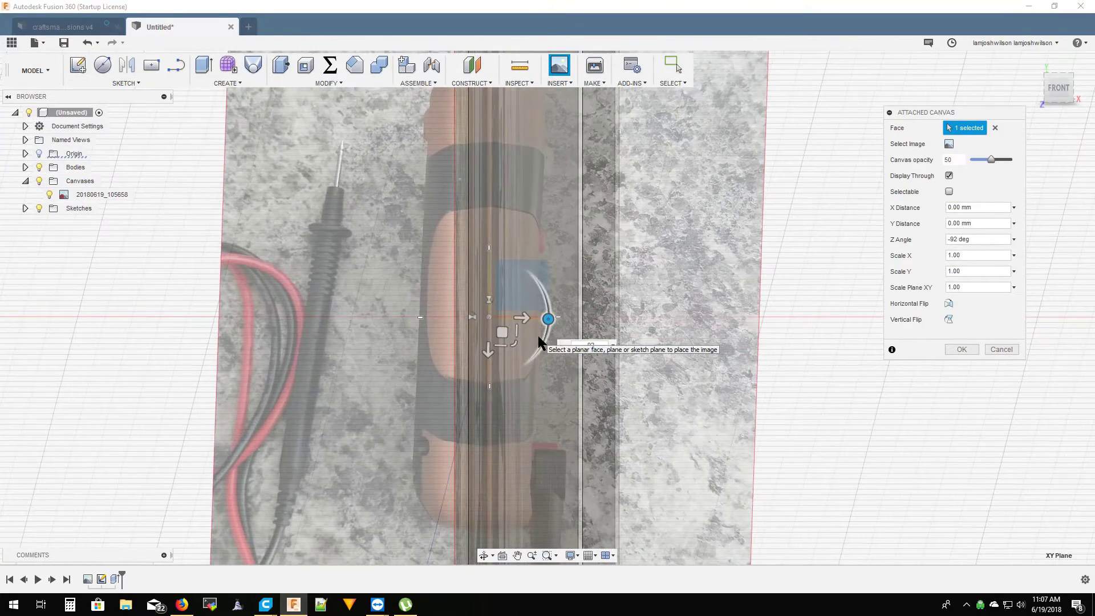
pyautogui.press('Return')
# - Calibrate the second photo using a 14 mm reference length
pyautogui.scroll(-3, 431, 391)
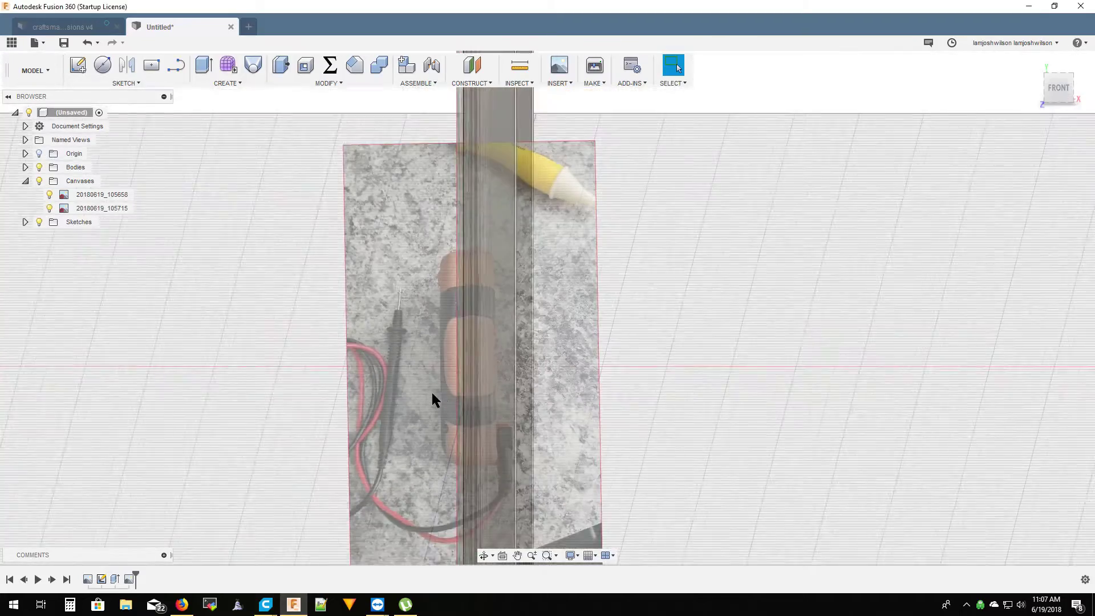
pyautogui.scroll(3, 501, 476)
pyautogui.rightClick(80, 207)
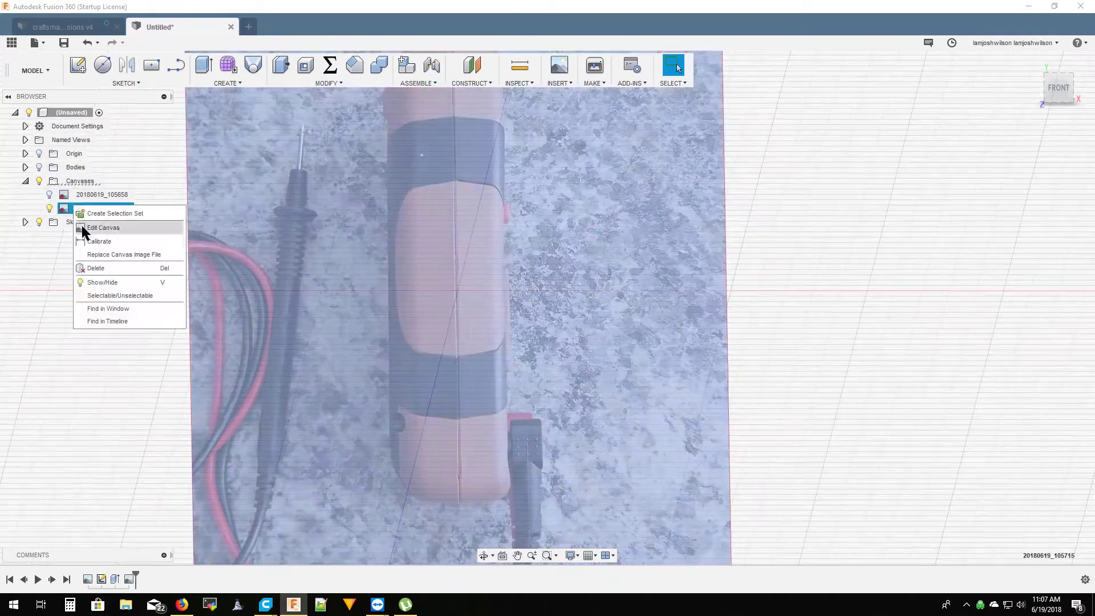
pyautogui.click(97, 227)
pyautogui.scroll(5, 520, 394)
pyautogui.scroll(1, 479, 298)
pyautogui.click(475, 293)
pyautogui.click(619, 294)
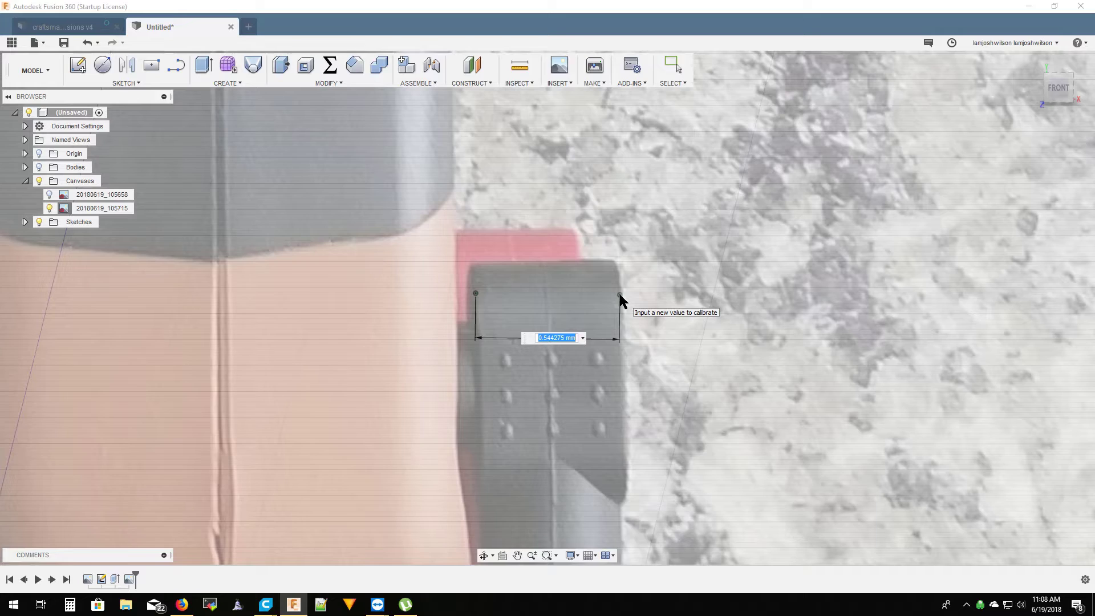
pyautogui.write('14')
pyautogui.press('Return')
# - Edit the second canvas and move it upward to about 20 mm
pyautogui.scroll(-10, 585, 375)
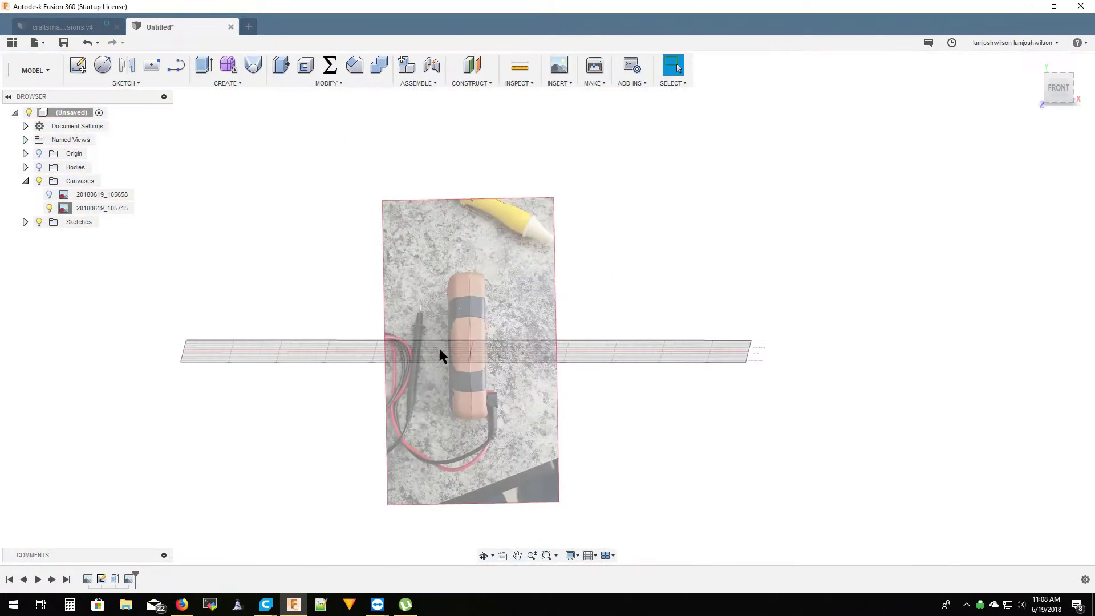
pyautogui.scroll(3, 438, 347)
pyautogui.doubleClick(64, 207)
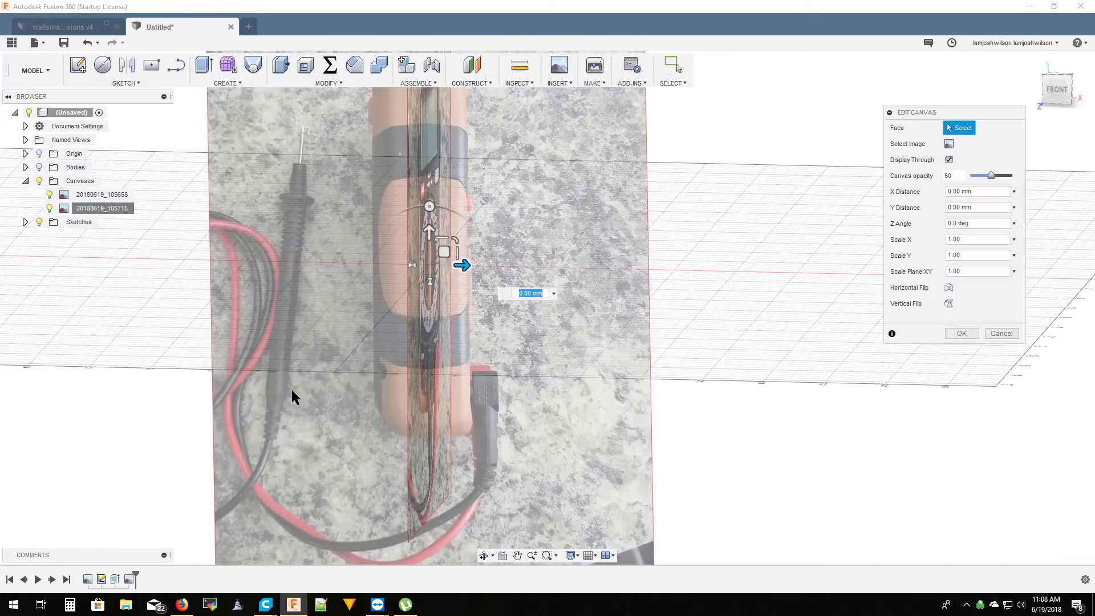
pyautogui.moveTo(429, 231); pyautogui.dragTo(430, 207)
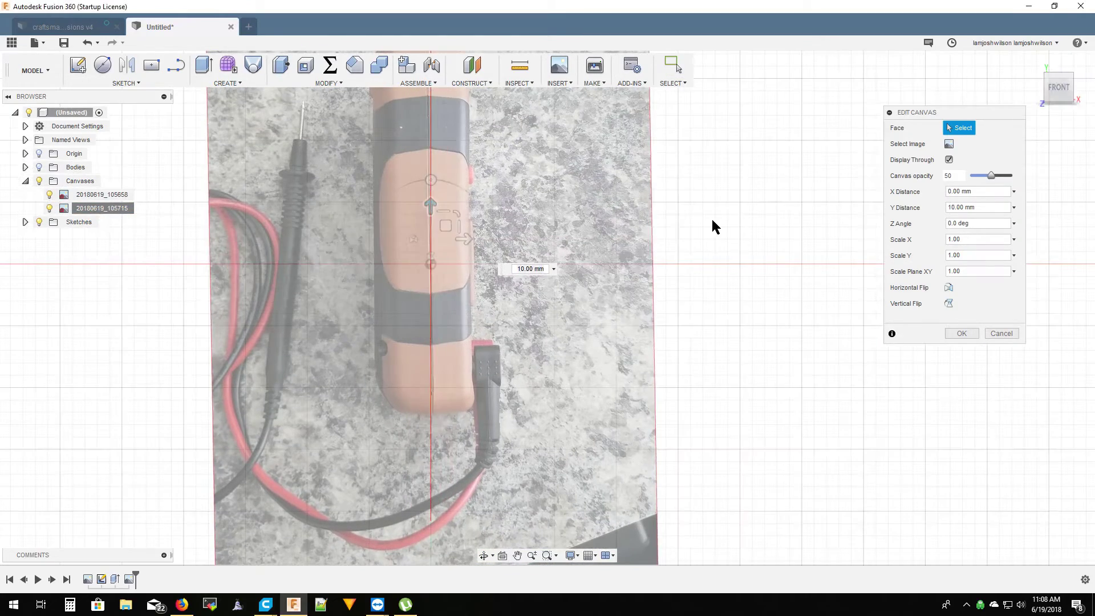
pyautogui.keyDown('shift'); pyautogui.moveTo(774, 292); pyautogui.dragTo(785, 326, button='middle'); pyautogui.keyUp('shift')
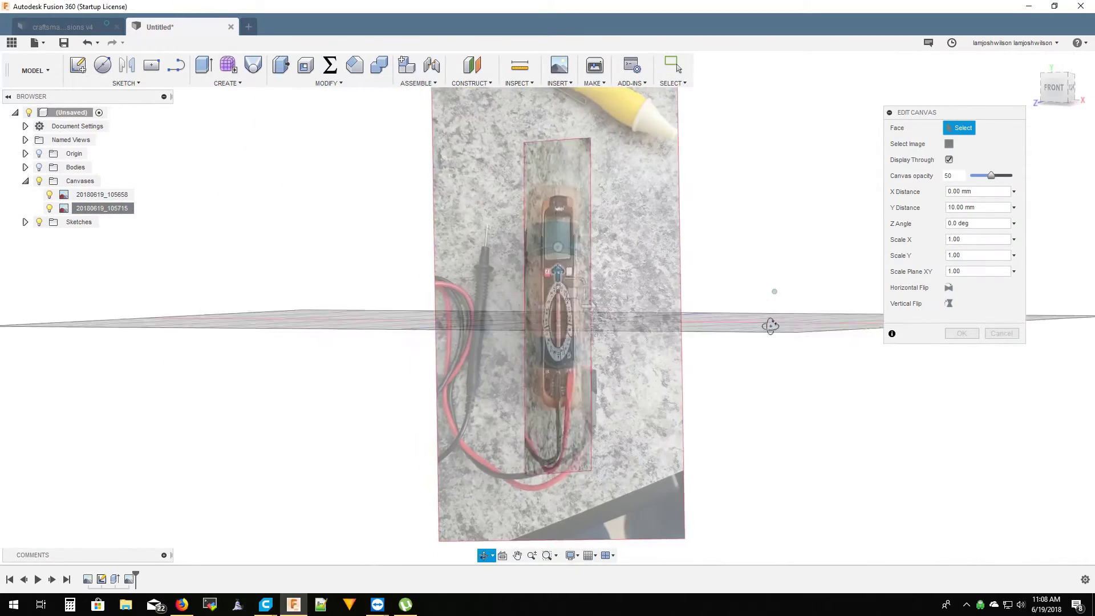
pyautogui.moveTo(547, 272); pyautogui.dragTo(547, 257)
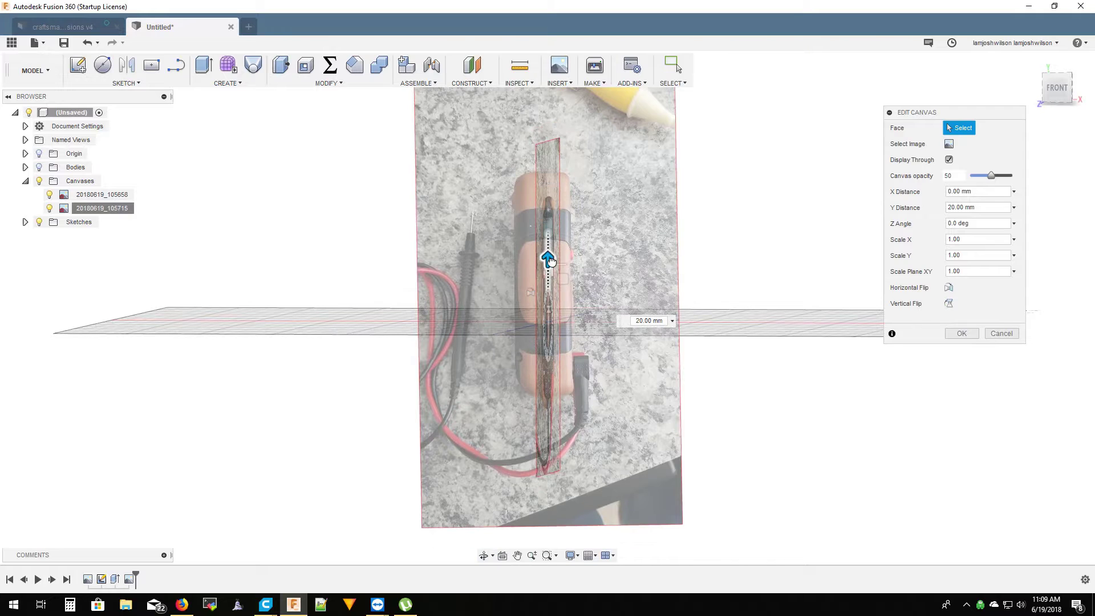
pyautogui.click(957, 333)
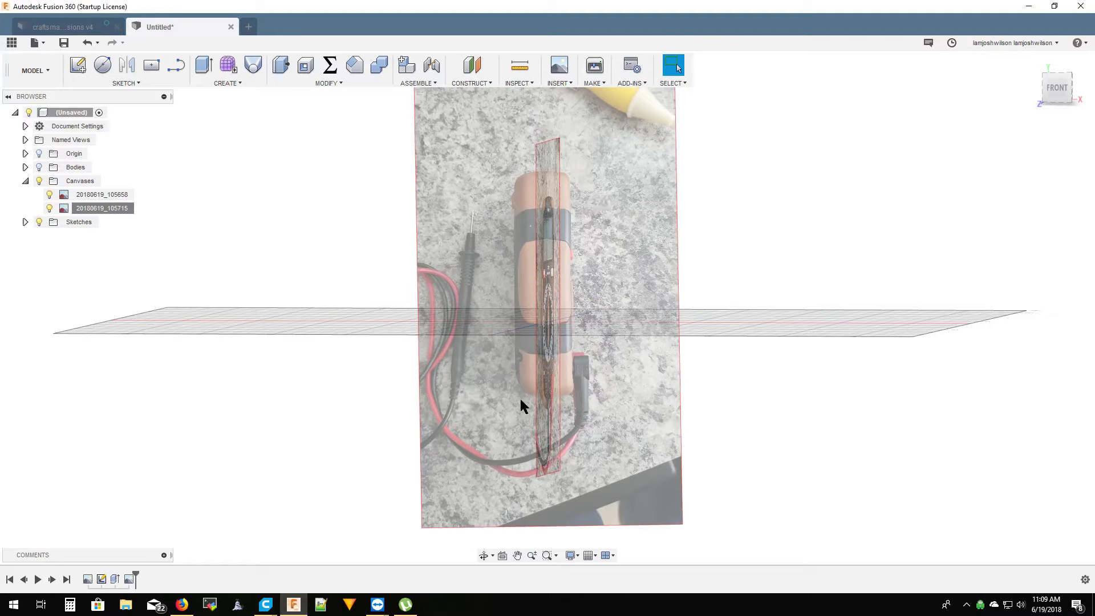
# - Reposition the canvas vertically to -10 mm
pyautogui.rightClick(80, 208)
pyautogui.click(108, 231)
pyautogui.moveTo(547, 257); pyautogui.dragTo(547, 273)
pyautogui.scroll(5, 518, 387)
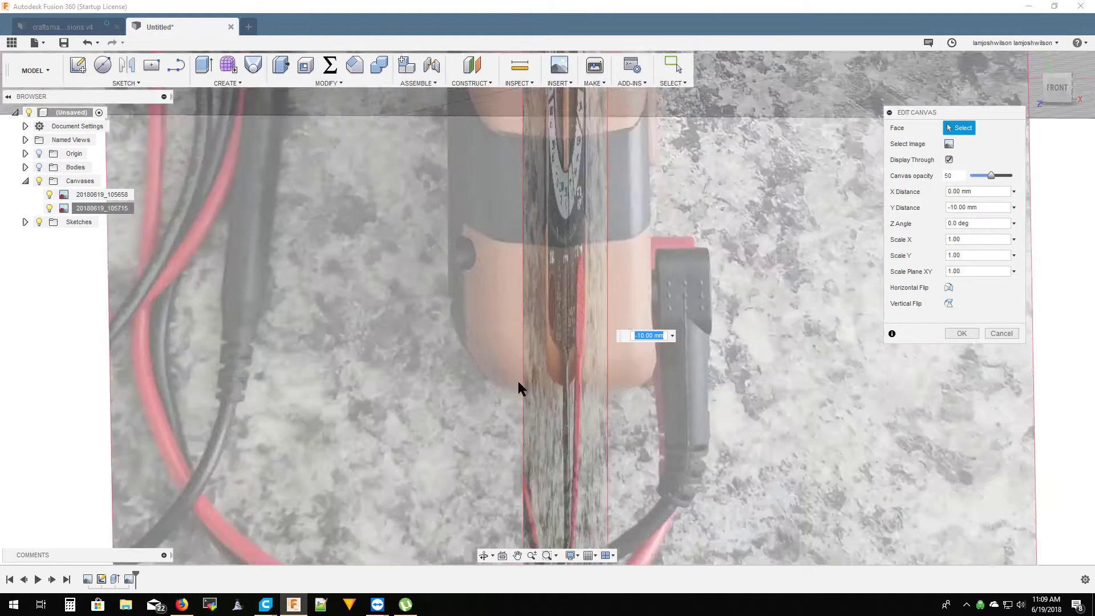
pyautogui.press('Return')
# - Slide the canvas -17 mm sideways to line up the meter's side
pyautogui.scroll(-5, 511, 388)
pyautogui.scroll(5, 447, 422)
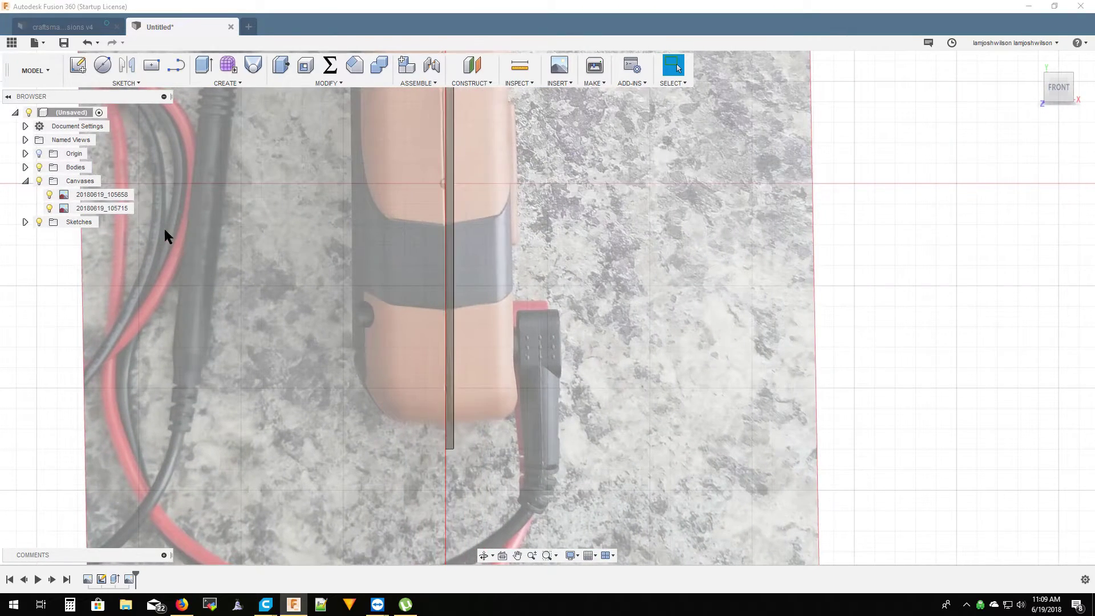
pyautogui.rightClick(73, 207)
pyautogui.click(105, 231)
pyautogui.moveTo(479, 134); pyautogui.dragTo(407, 135)
pyautogui.press('Return')
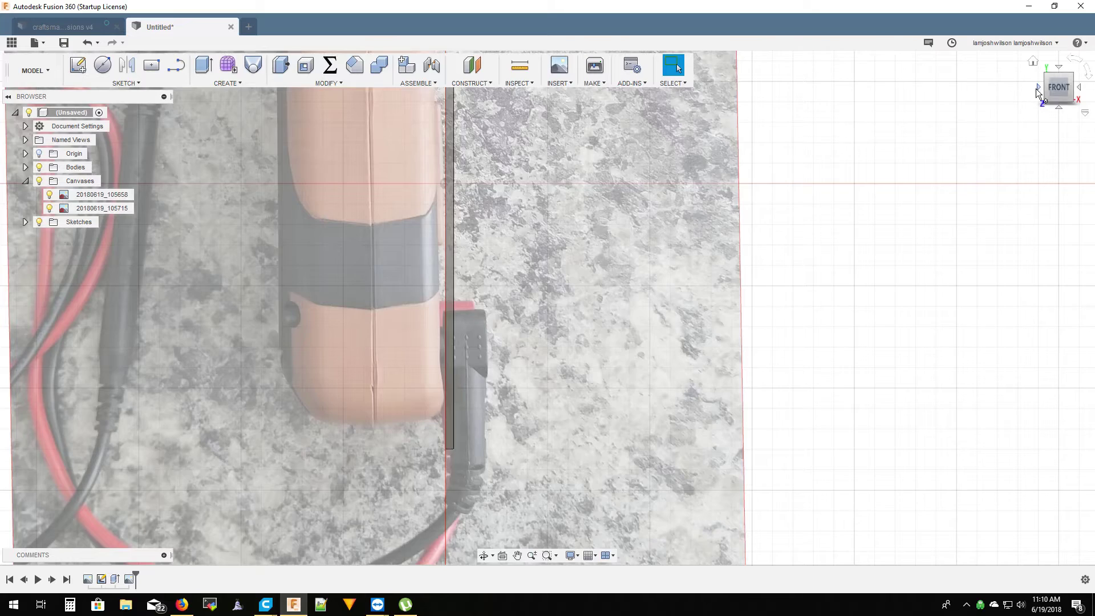
# - Switch to the LEFT view and start a line sketch on the canvas plane
pyautogui.click(1039, 87)
pyautogui.scroll(-1, 430, 243)
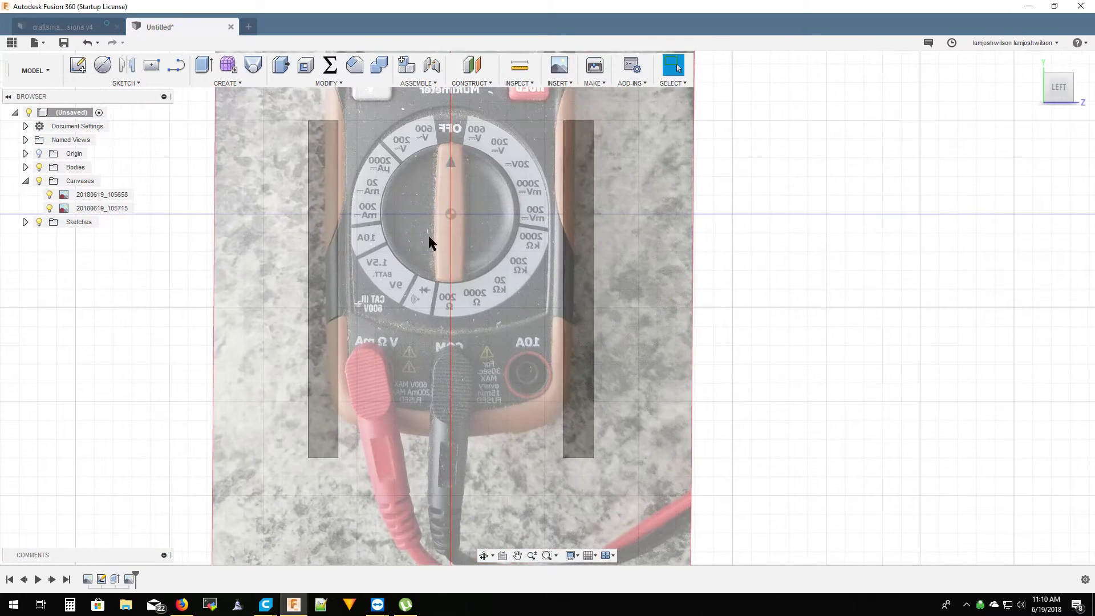
pyautogui.click(97, 67)
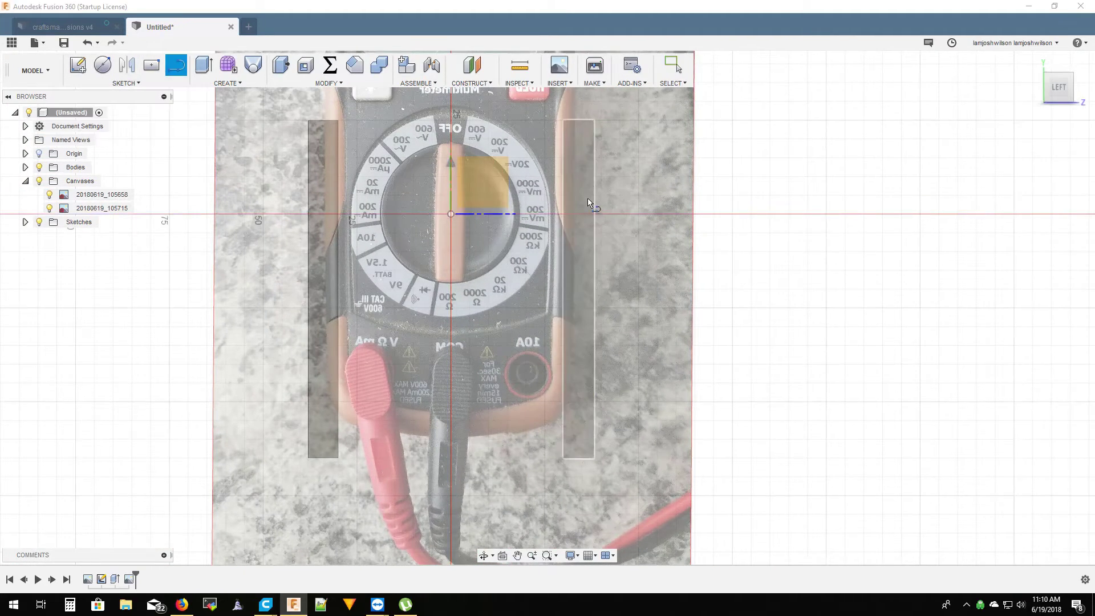
pyautogui.click(587, 197)
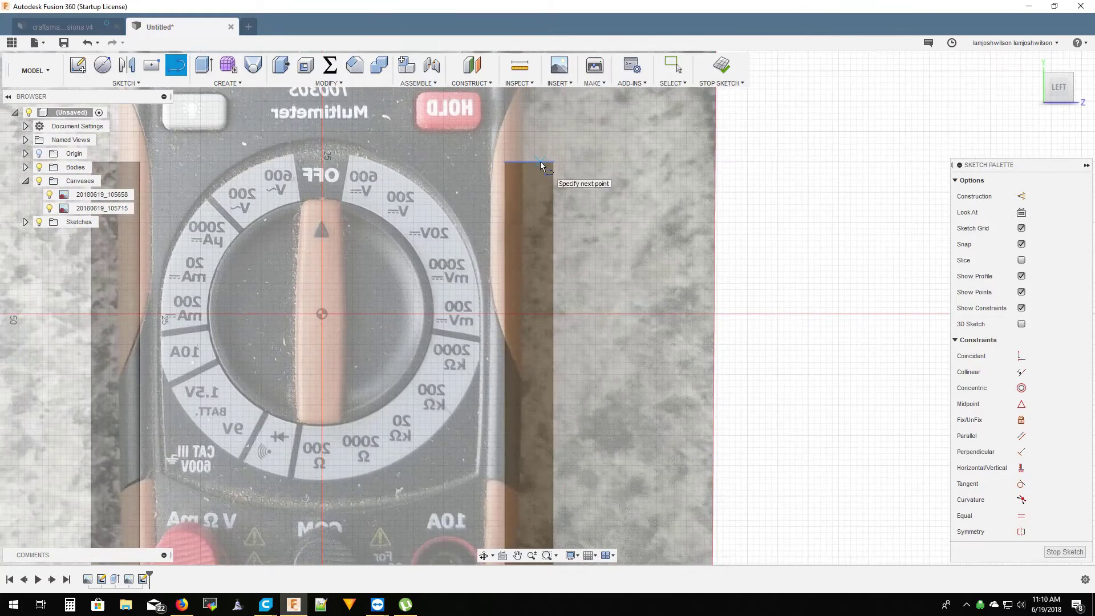
# - Draw the 90 mm vertical strip line beside the multimeter
pyautogui.scroll(-3, 541, 388)
pyautogui.scroll(6, 541, 393)
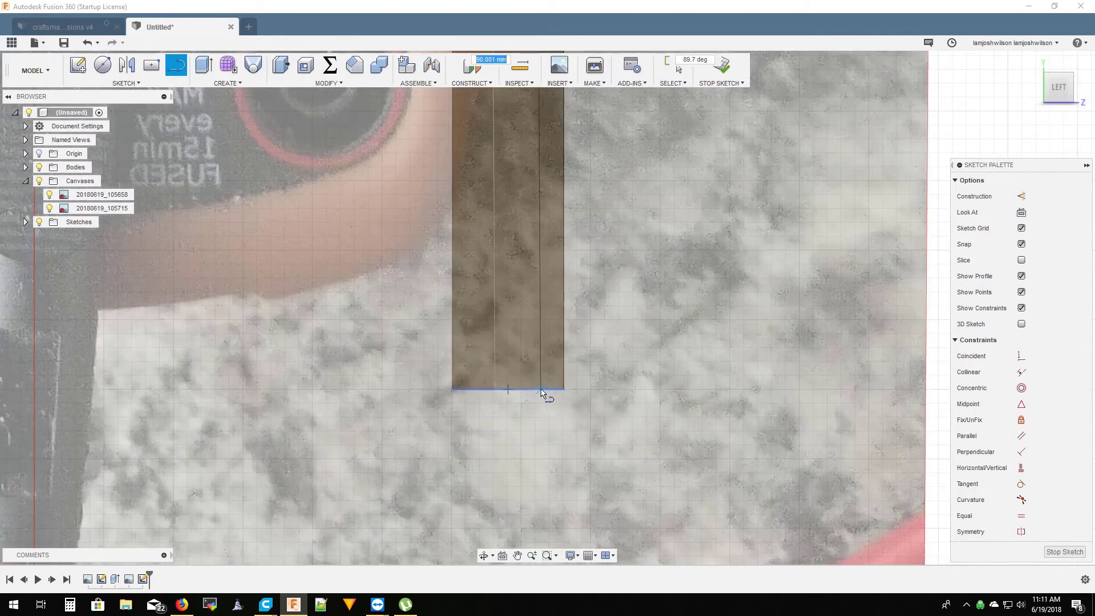
pyautogui.scroll(-5, 541, 392)
pyautogui.click(540, 391)
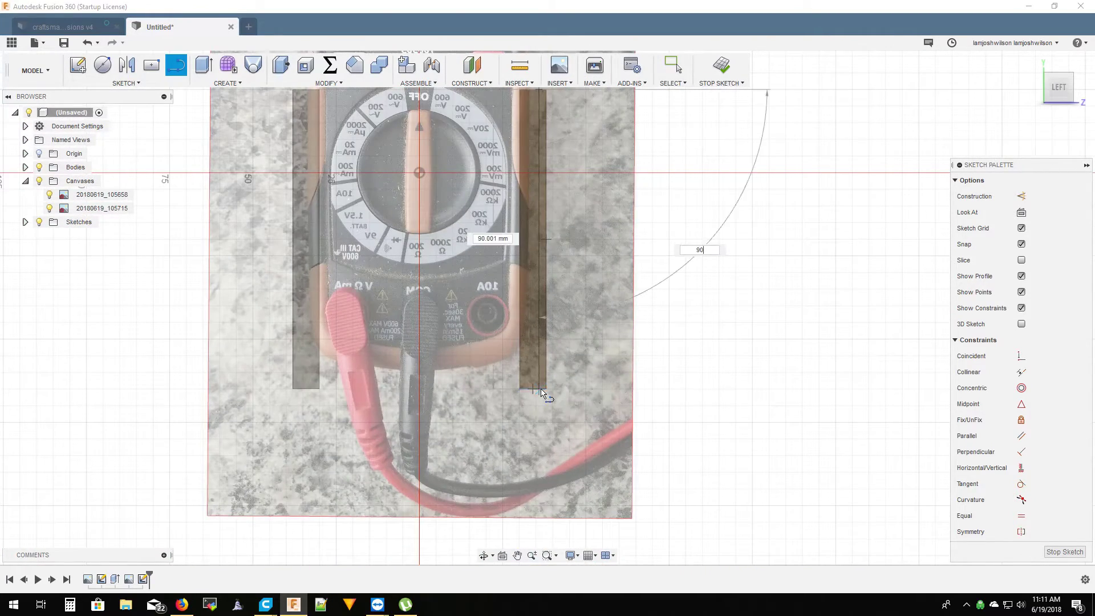
pyautogui.press('Escape')
# - Project the centre vertical line into the new sketch
pyautogui.click(128, 67)
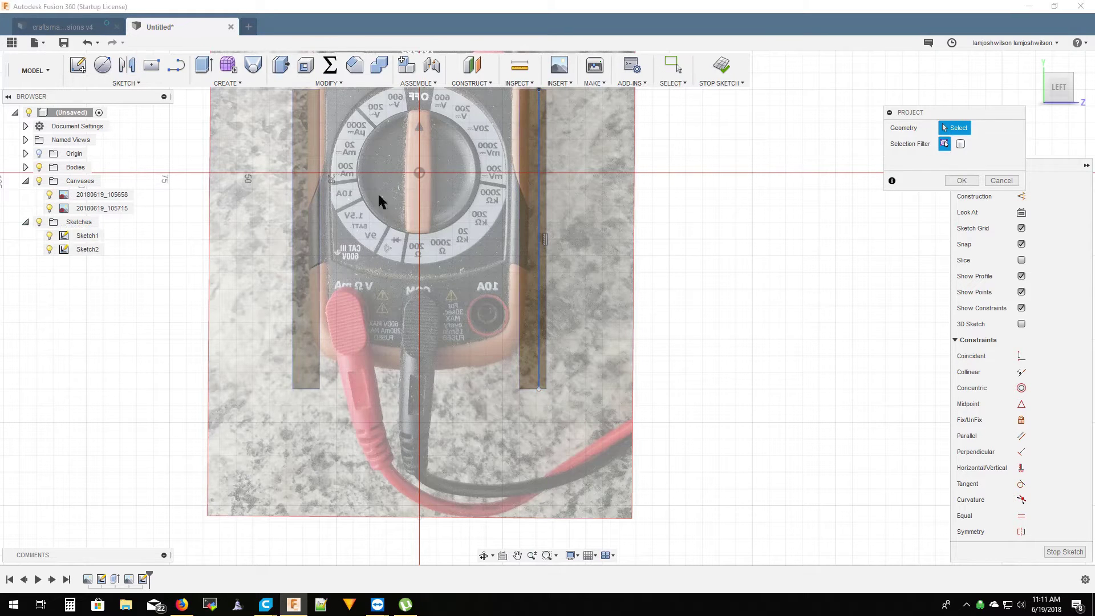
pyautogui.press('Escape')
pyautogui.press('p')
pyautogui.click(419, 192)
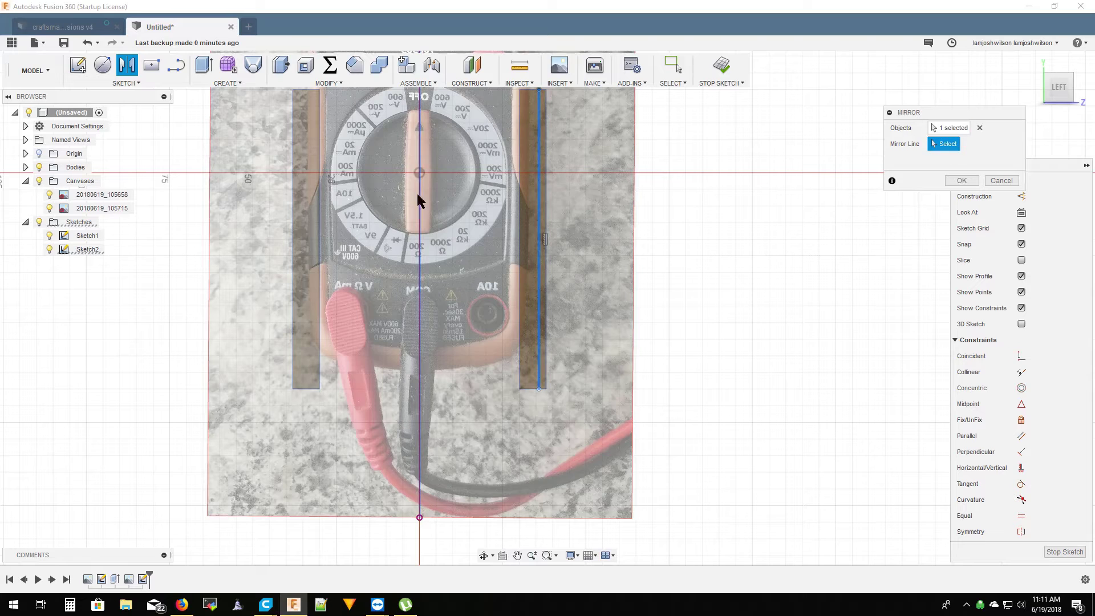
pyautogui.press('Return')
# - Project the left strip's outline into Sketch2
pyautogui.press('e')
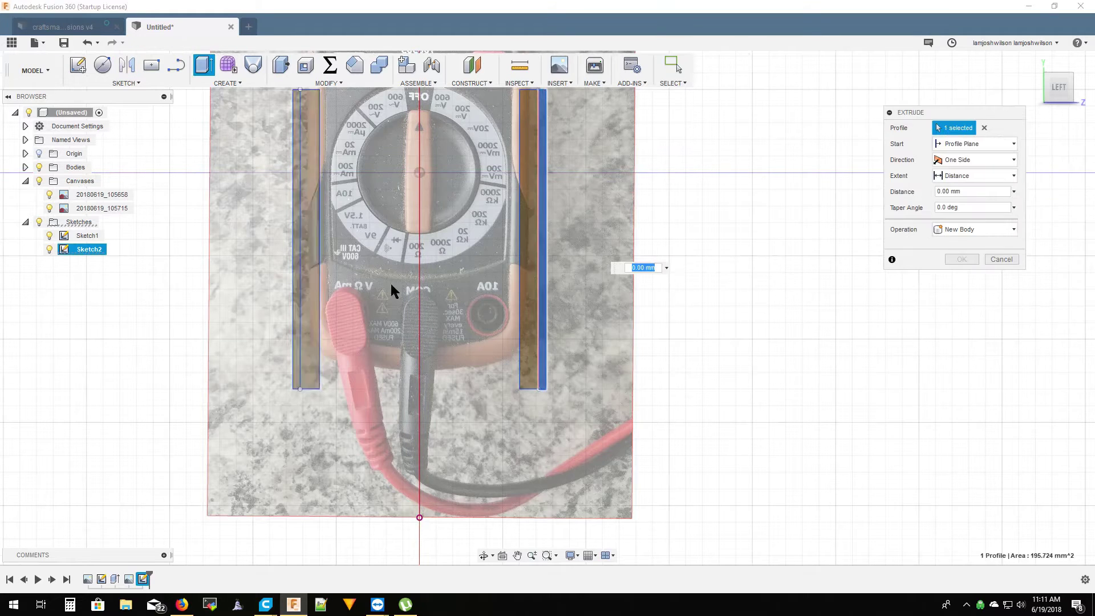
pyautogui.press('Escape')
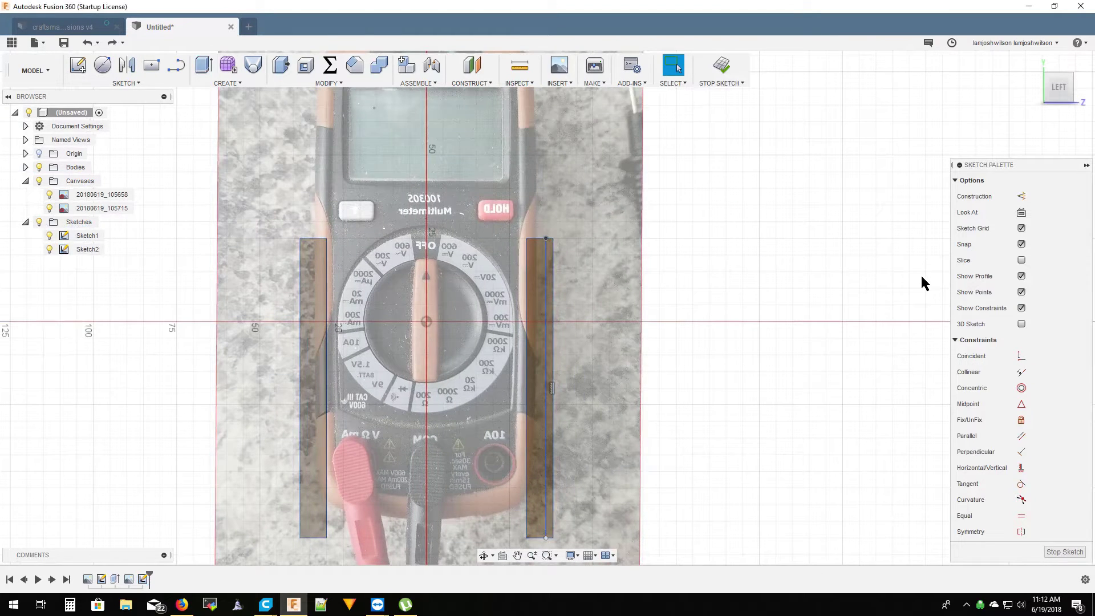
pyautogui.press('p')
pyautogui.click(307, 248)
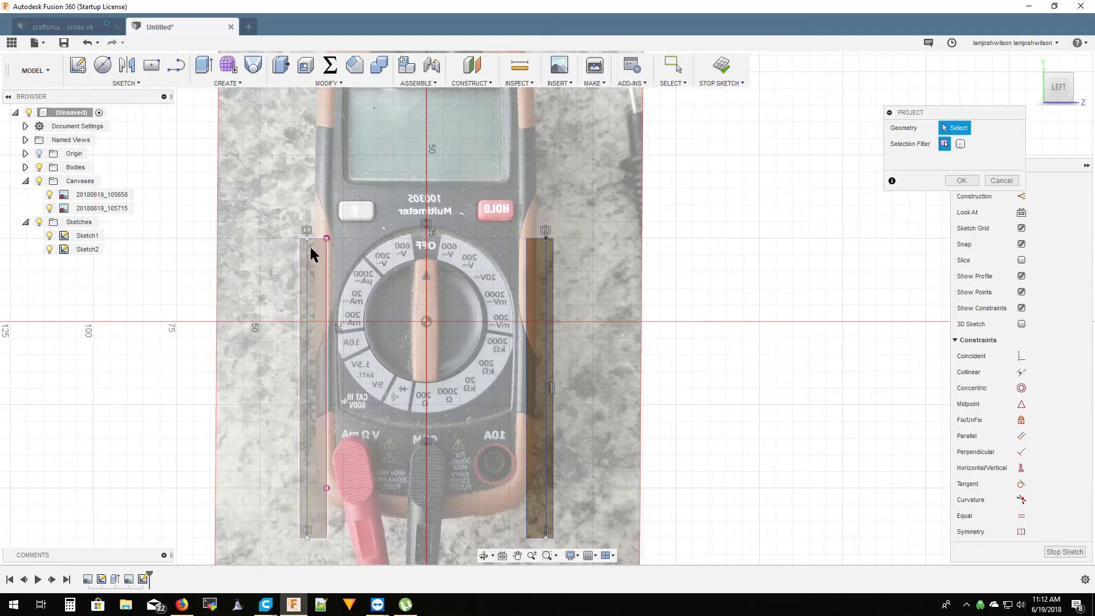
pyautogui.scroll(-1, 310, 247)
pyautogui.click(963, 181)
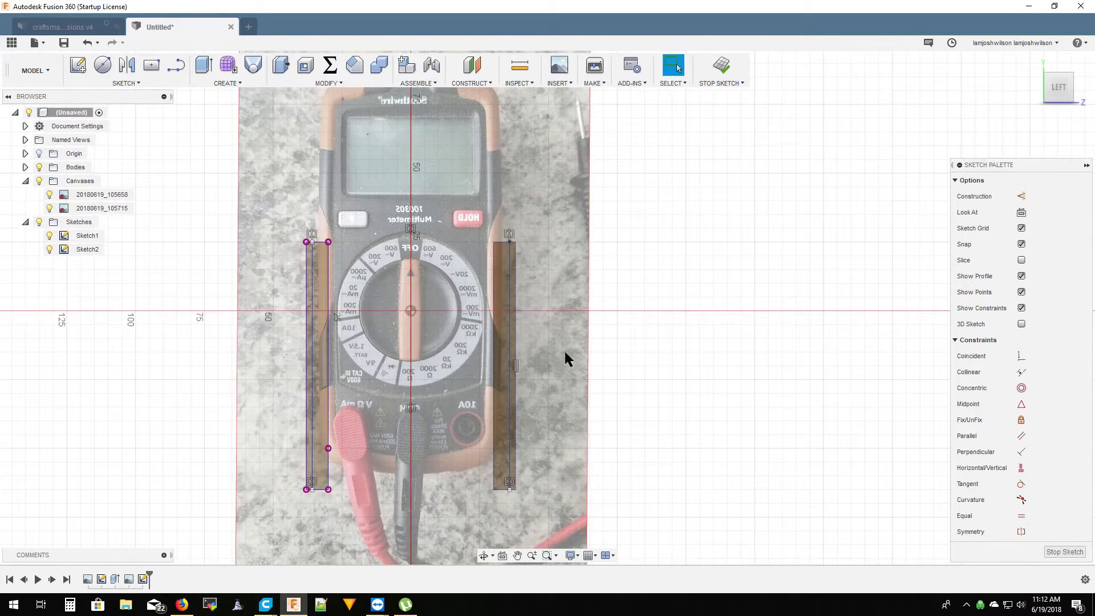
# - Select both strip profiles for an extrusion
pyautogui.press('e')
pyautogui.scroll(2, 308, 321)
pyautogui.scroll(3, 228, 299)
pyautogui.scroll(-2, 227, 299)
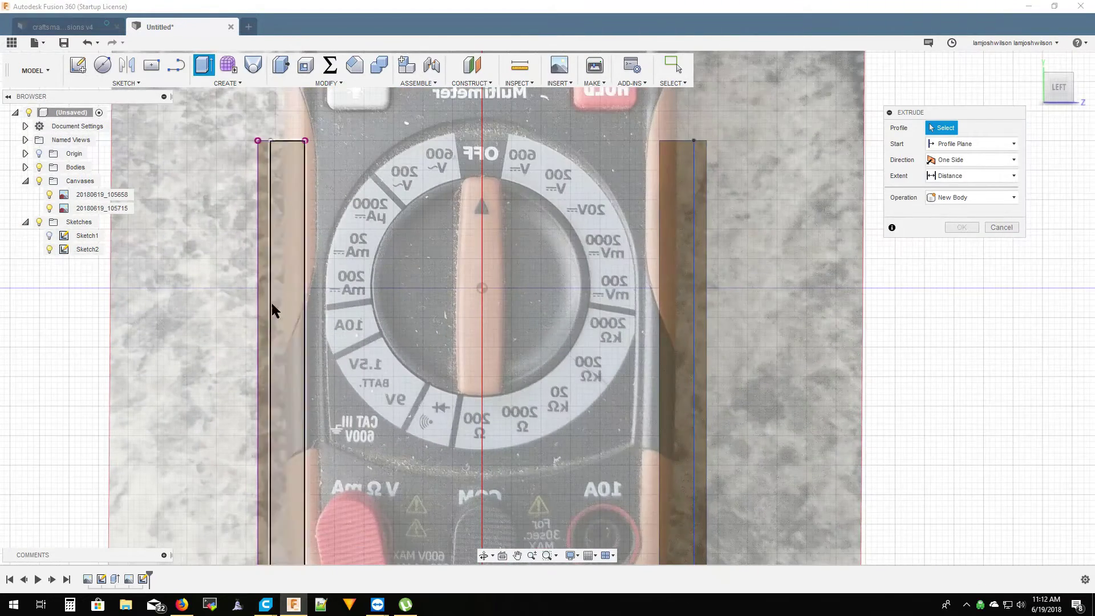
pyautogui.click(704, 362)
pyautogui.click(285, 342)
pyautogui.keyDown('shift'); pyautogui.moveTo(489, 275); pyautogui.dragTo(362, 350, button='middle'); pyautogui.keyUp('shift')
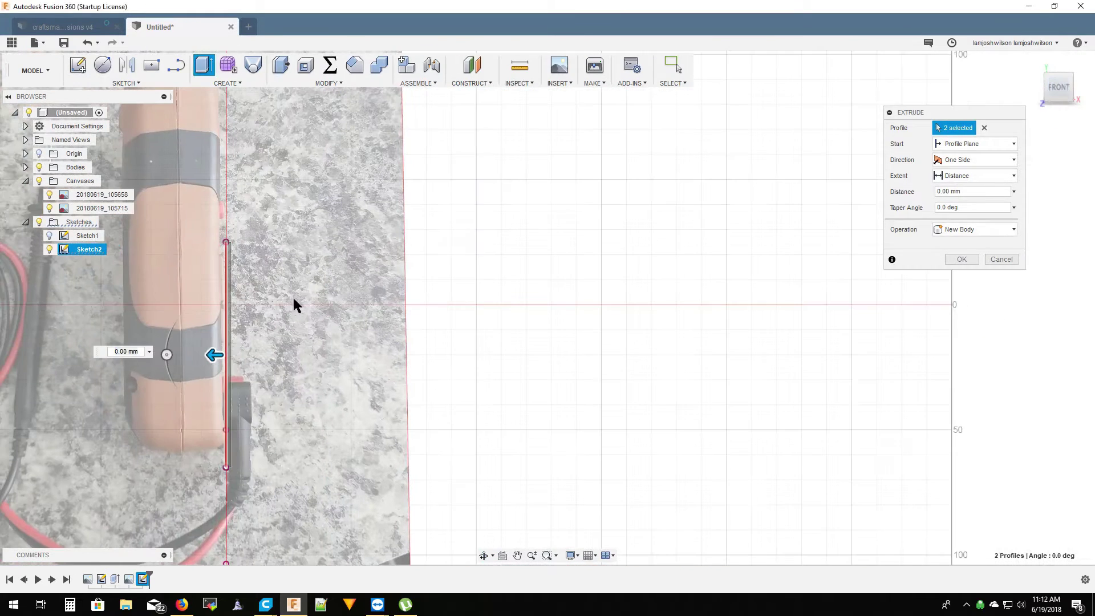
# - Set the side-wall extrusion to 43.5 mm, joined to the rails
pyautogui.moveTo(213, 354); pyautogui.dragTo(94, 352)
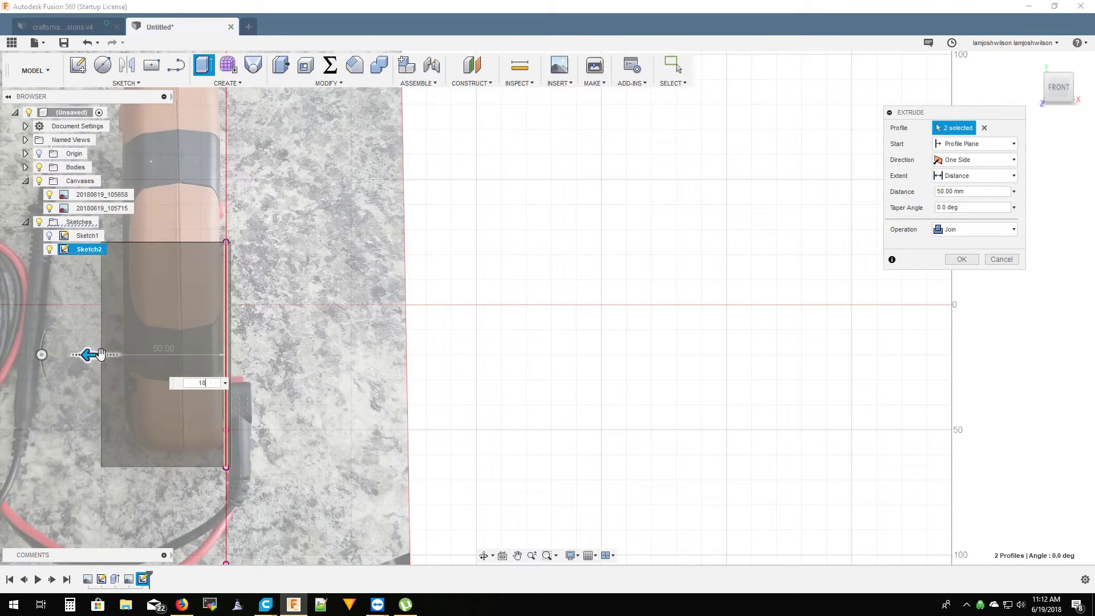
pyautogui.press('BackSpace')
pyautogui.press('BackSpace')
pyautogui.write('45')
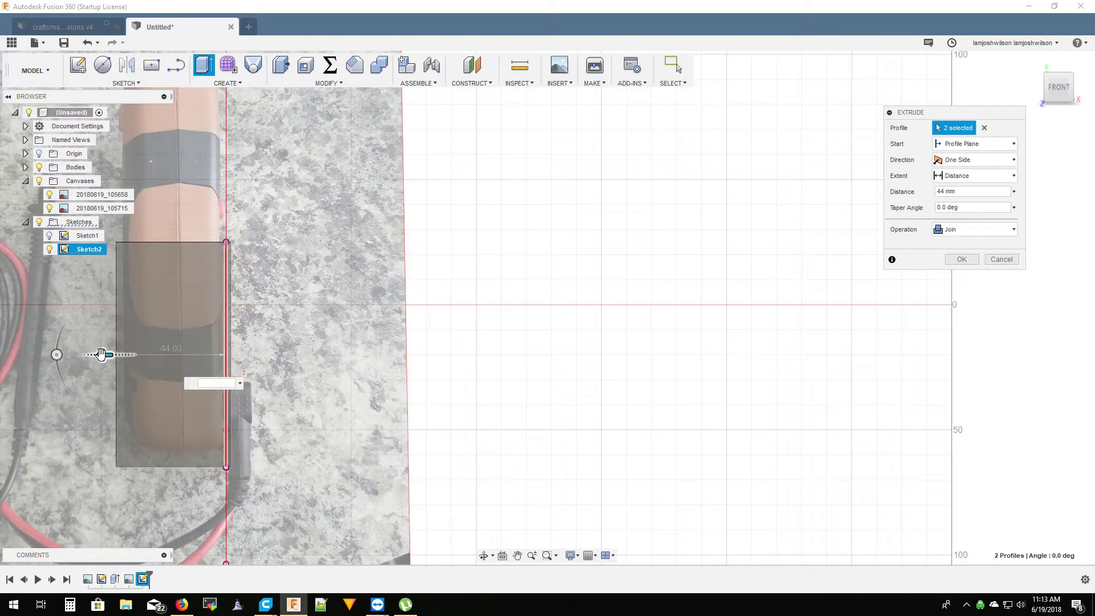
pyautogui.moveTo(101, 354); pyautogui.dragTo(103, 354)
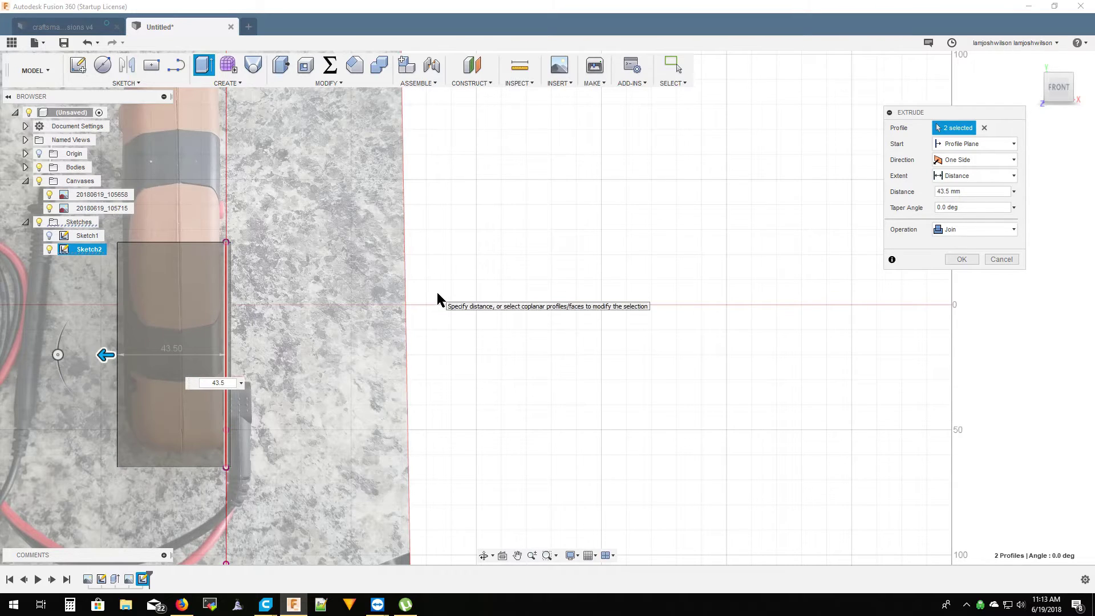
# - Commit the side wall extrusion and hide the multimeter photo
pyautogui.click(961, 259)
pyautogui.keyDown('shift'); pyautogui.moveTo(692, 476); pyautogui.dragTo(1006, 224, button='middle'); pyautogui.keyUp('shift')
pyautogui.click(49, 194)
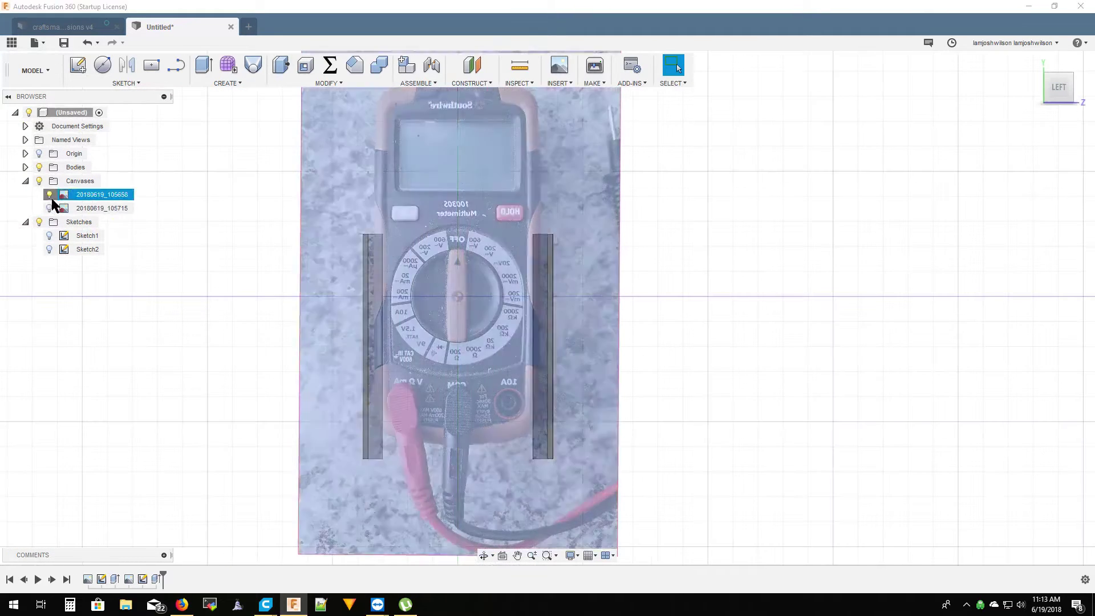
pyautogui.moveTo(51, 198)
pyautogui.keyDown('shift'); pyautogui.mouseDown(button='middle')
pyautogui.moveTo(263, 315)
pyautogui.moveTo(435, 374)
pyautogui.mouseUp(button='middle'); pyautogui.keyUp('shift')
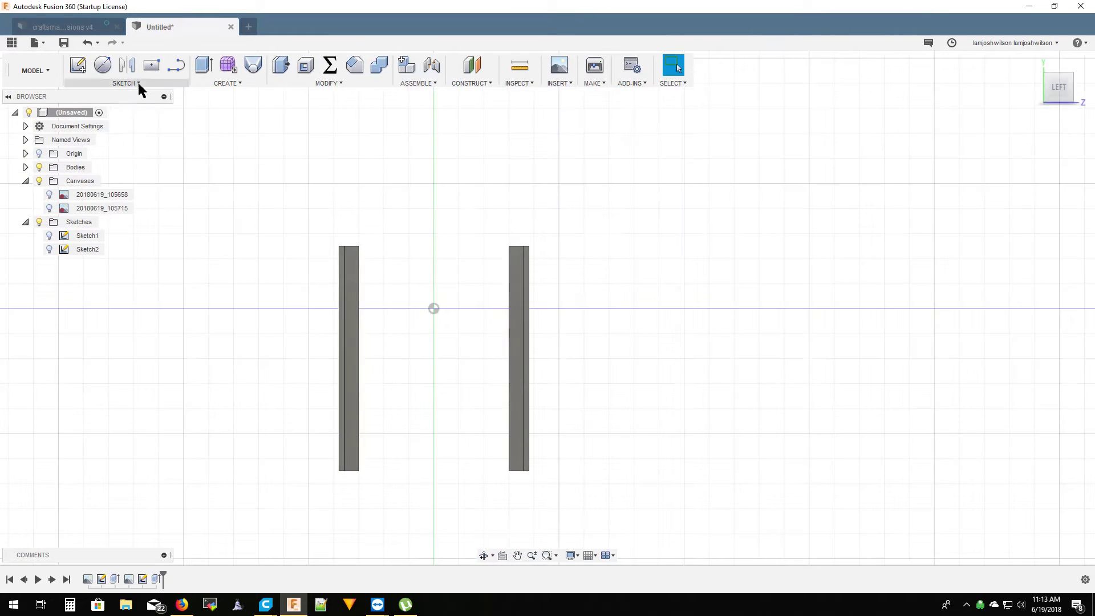
# - Sketch a rectangle spanning the gap between both side walls
pyautogui.click(138, 83)
pyautogui.click(164, 127)
pyautogui.click(465, 275)
pyautogui.click(440, 240)
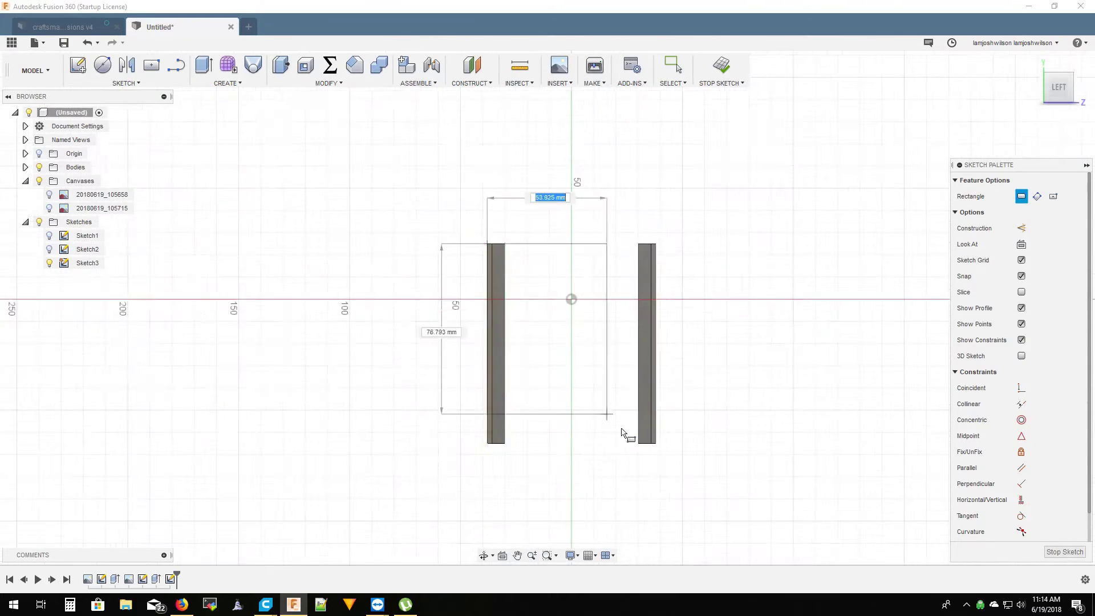
pyautogui.scroll(5, 650, 439)
pyautogui.click(649, 439)
pyautogui.scroll(-5, 648, 439)
# - Extrude both rectangle profiles into the back panel joining the walls
pyautogui.press('e')
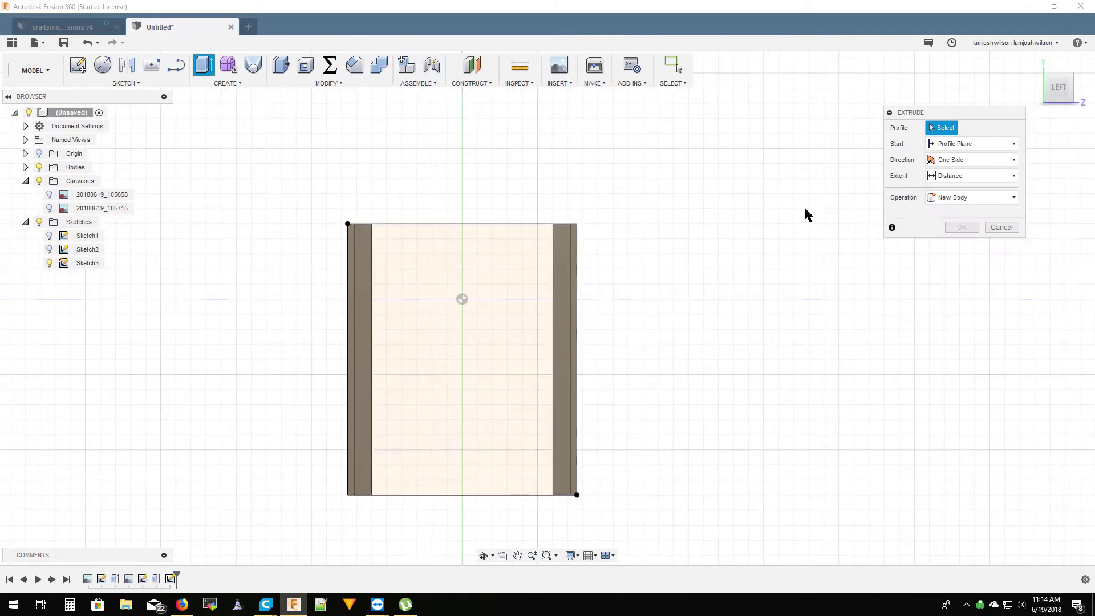
pyautogui.click(462, 391)
pyautogui.click(565, 391)
pyautogui.keyDown('shift'); pyautogui.moveTo(659, 399); pyautogui.dragTo(295, 354, button='middle'); pyautogui.keyUp('shift')
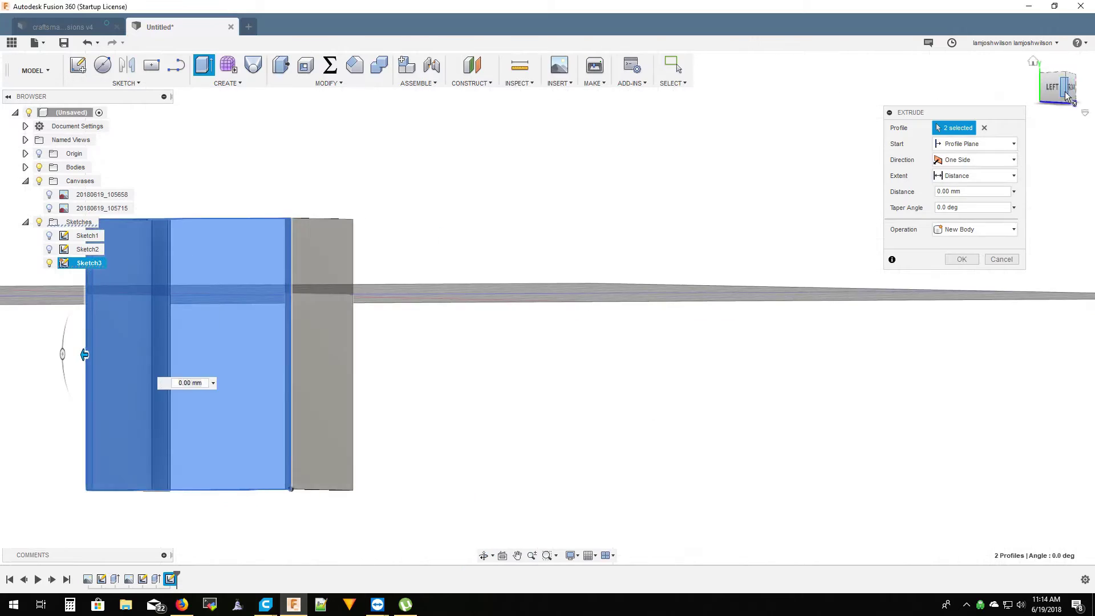
pyautogui.press('Escape')
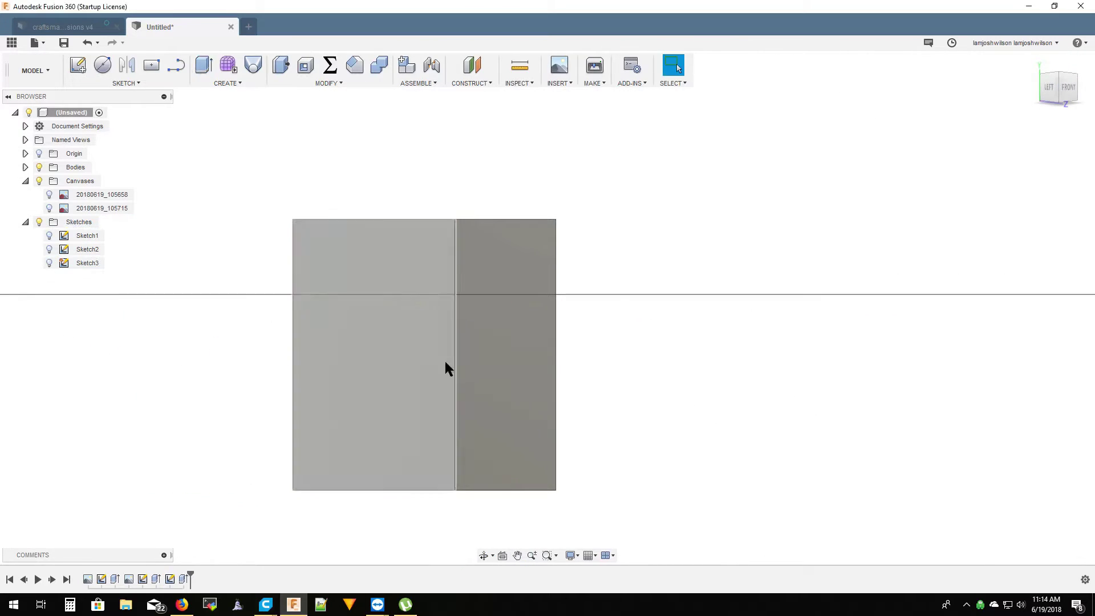
pyautogui.moveTo(445, 367)
pyautogui.keyDown('shift'); pyautogui.mouseDown(button='middle')
pyautogui.moveTo(326, 357)
pyautogui.moveTo(421, 362)
pyautogui.moveTo(415, 325)
pyautogui.moveTo(383, 355)
pyautogui.moveTo(581, 404)
pyautogui.moveTo(571, 136)
pyautogui.moveTo(689, 434)
pyautogui.mouseUp(button='middle'); pyautogui.keyUp('shift')
# - Chamfer the panel's top and inner edges by 1 mm
pyautogui.click(354, 65)
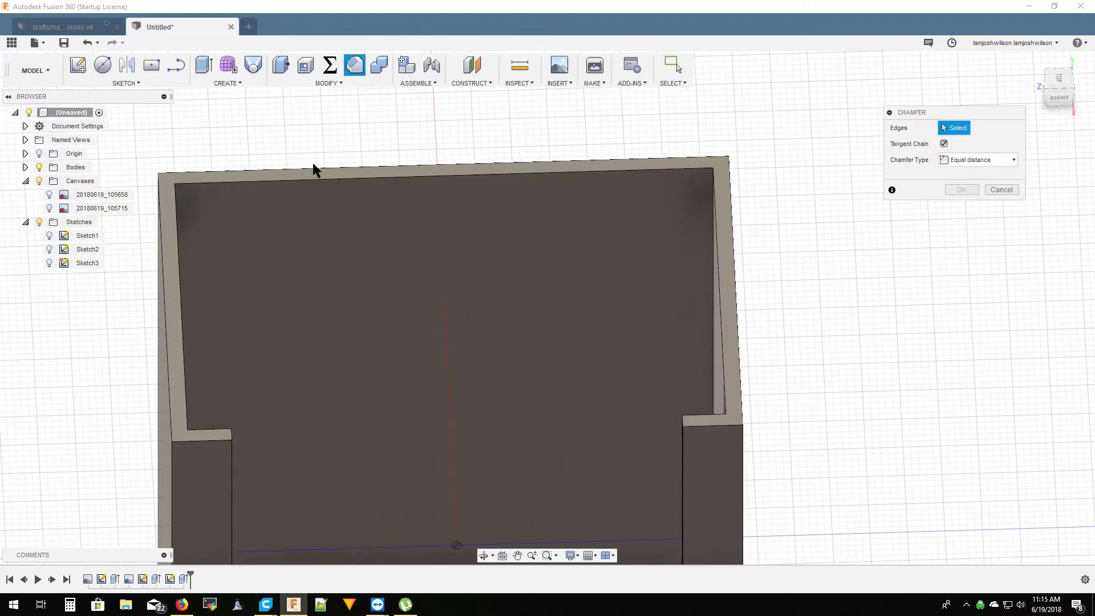
pyautogui.click(313, 171)
pyautogui.click(720, 286)
pyautogui.click(709, 410)
pyautogui.click(184, 397)
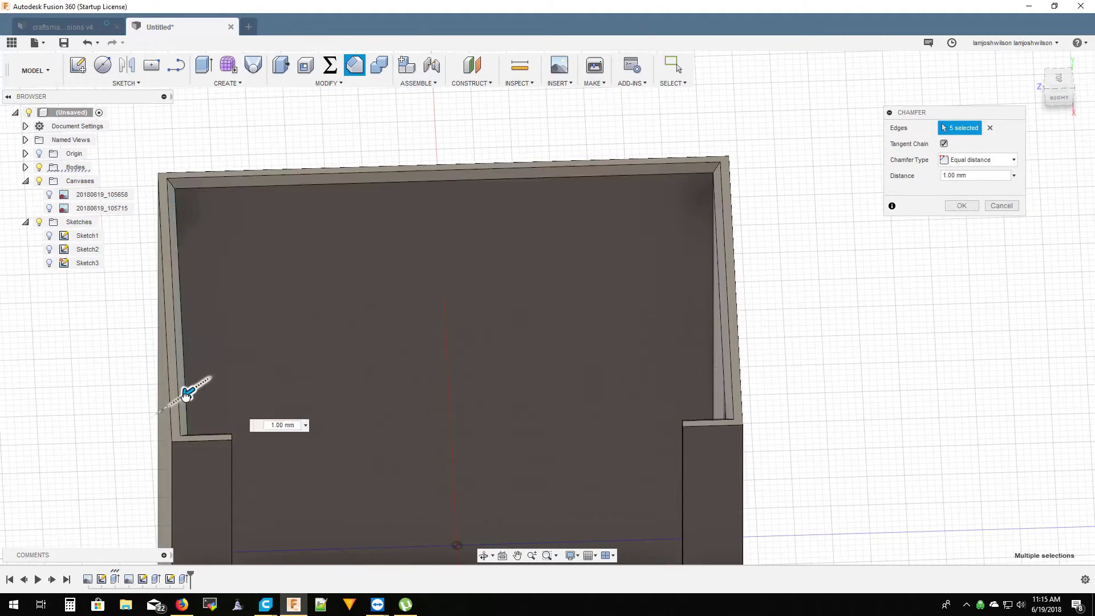
pyautogui.write('1')
pyautogui.click(961, 205)
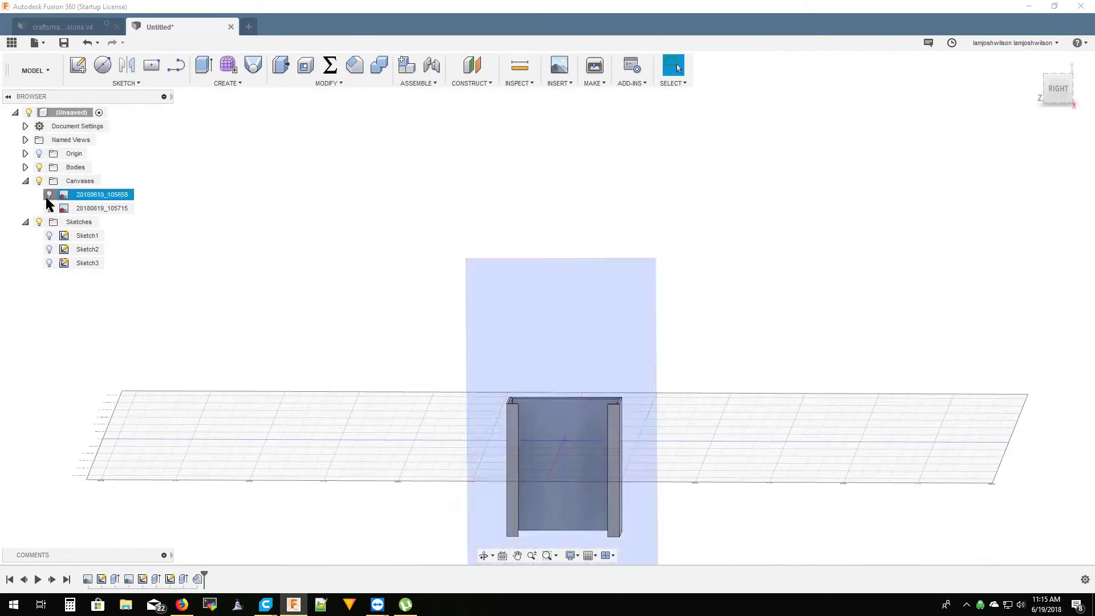
# - Sketch a rectangle on the back panel's face beneath the probe plugs
pyautogui.click(49, 195)
pyautogui.moveTo(429, 306); pyautogui.dragTo(429, 207, button='middle')
pyautogui.scroll(5, 429, 206)
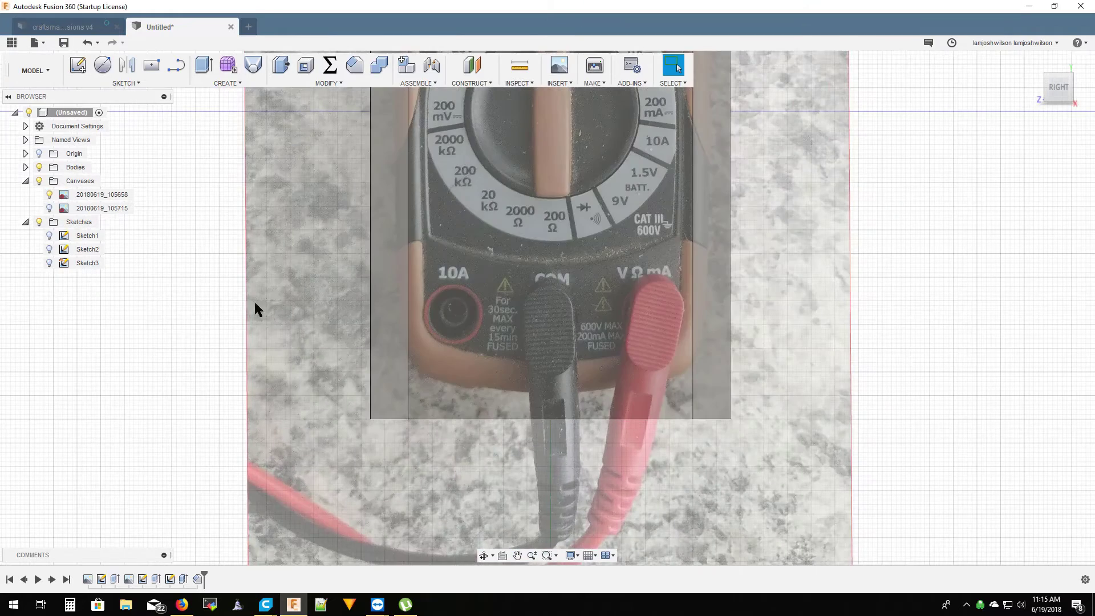
pyautogui.click(50, 194)
pyautogui.click(77, 64)
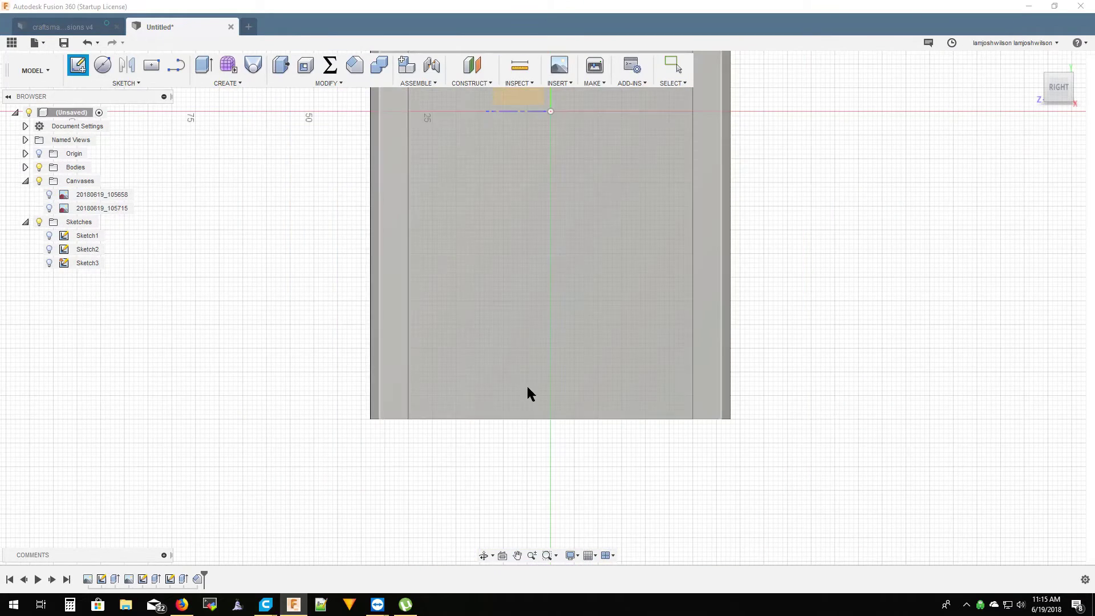
pyautogui.click(525, 390)
pyautogui.click(49, 195)
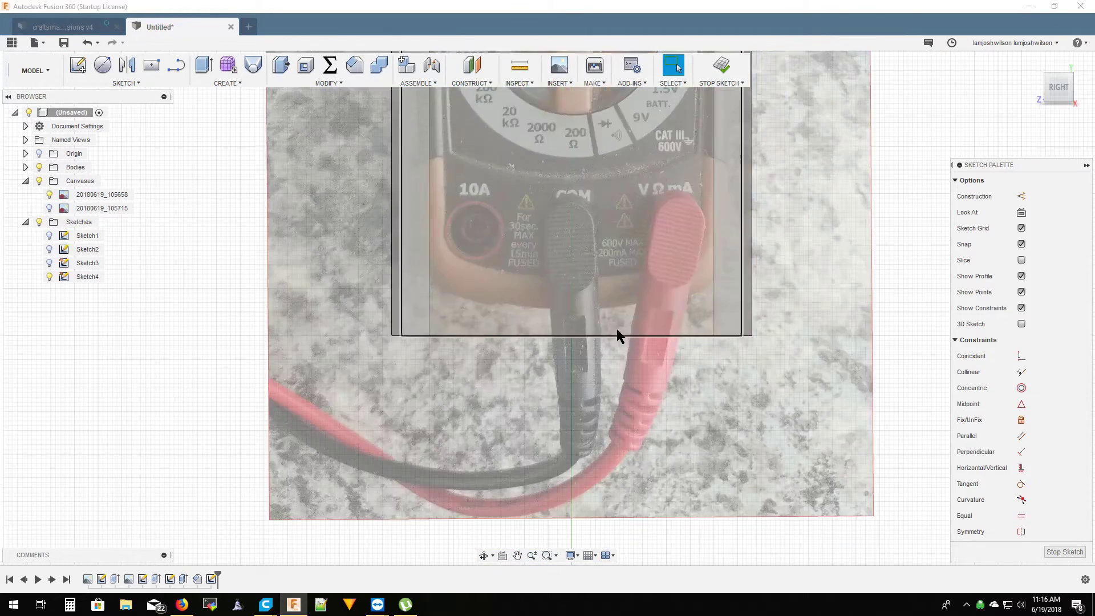
pyautogui.press('r')
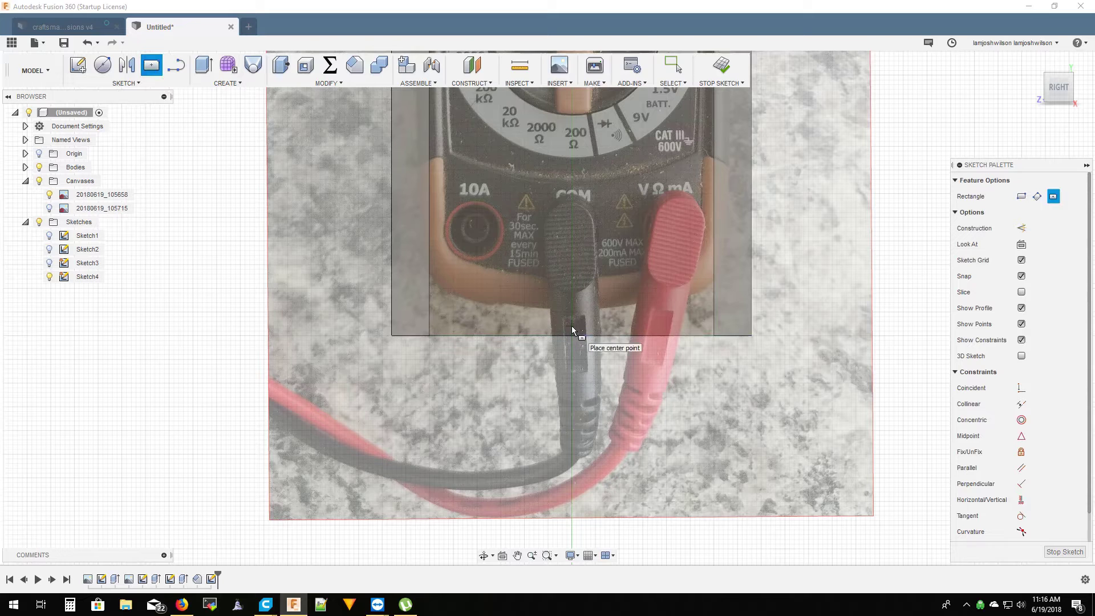
pyautogui.click(630, 334)
# - Extrude the rectangle 30 mm into a ledge joined to the holder
pyautogui.press('e')
pyautogui.click(581, 430)
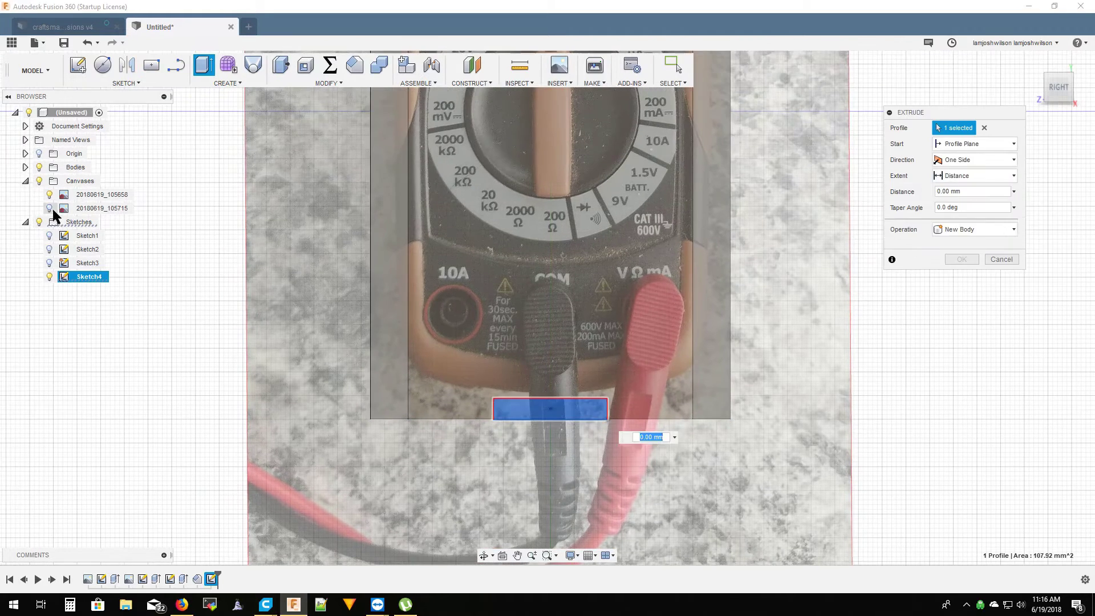
pyautogui.write('20')
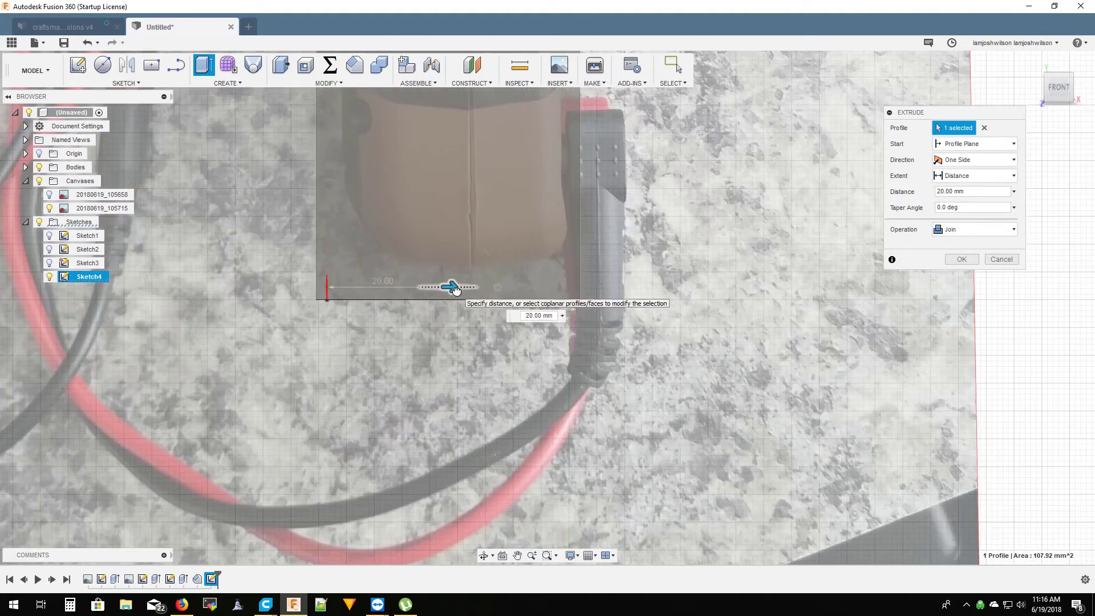
pyautogui.moveTo(452, 291)
pyautogui.keyDown('shift'); pyautogui.mouseDown(button='middle')
pyautogui.moveTo(591, 422)
pyautogui.moveTo(566, 374)
pyautogui.mouseUp(button='middle'); pyautogui.keyUp('shift')
pyautogui.write('25')
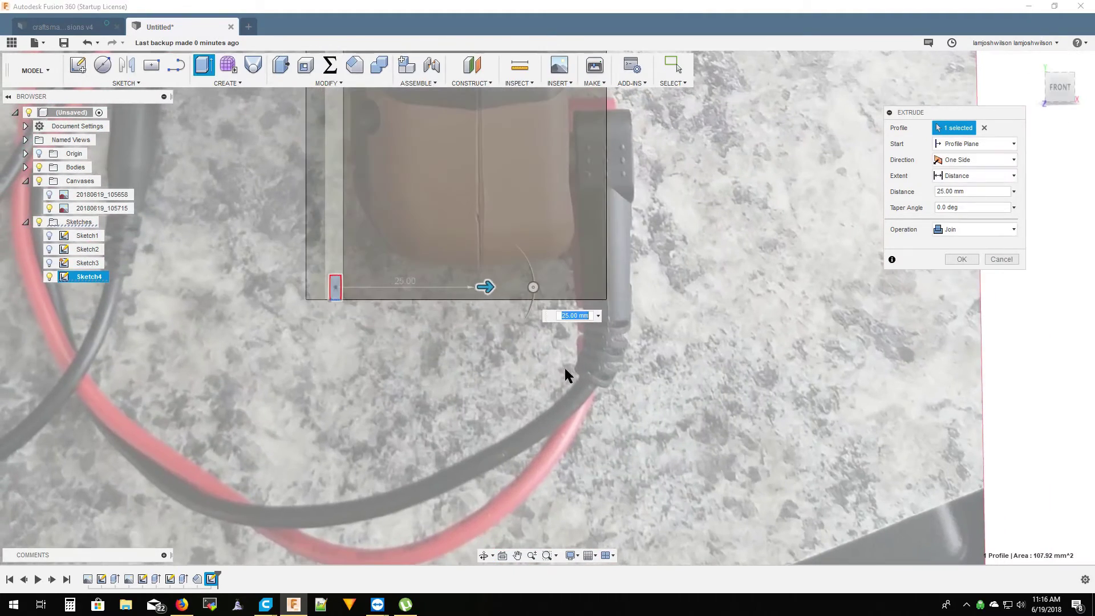
pyautogui.keyDown('shift'); pyautogui.moveTo(947, 269); pyautogui.dragTo(806, 345, button='middle'); pyautogui.keyUp('shift')
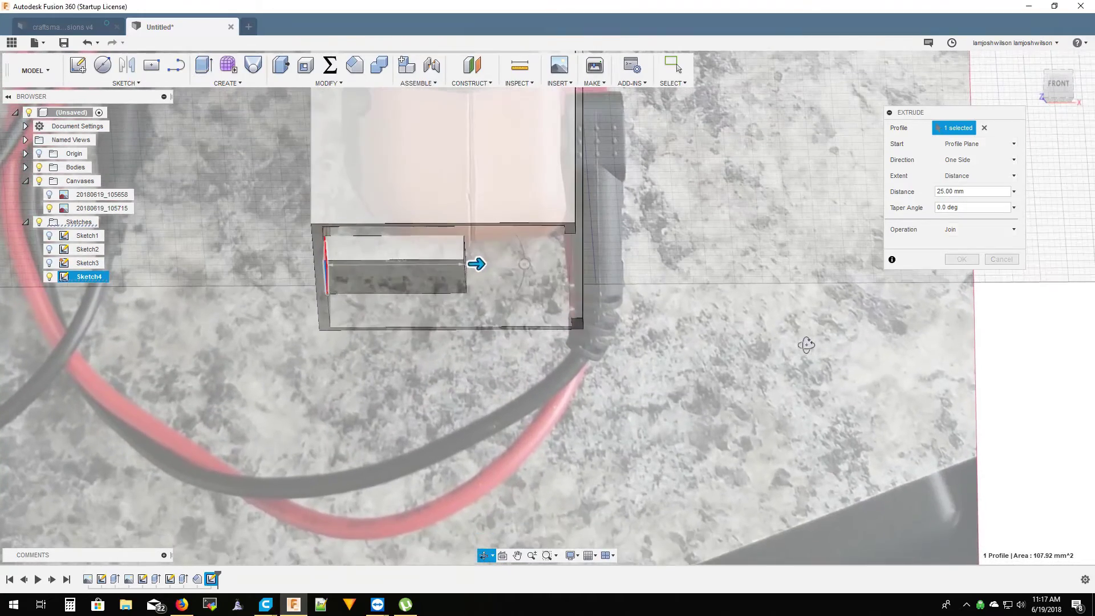
pyautogui.moveTo(476, 263); pyautogui.dragTo(509, 264)
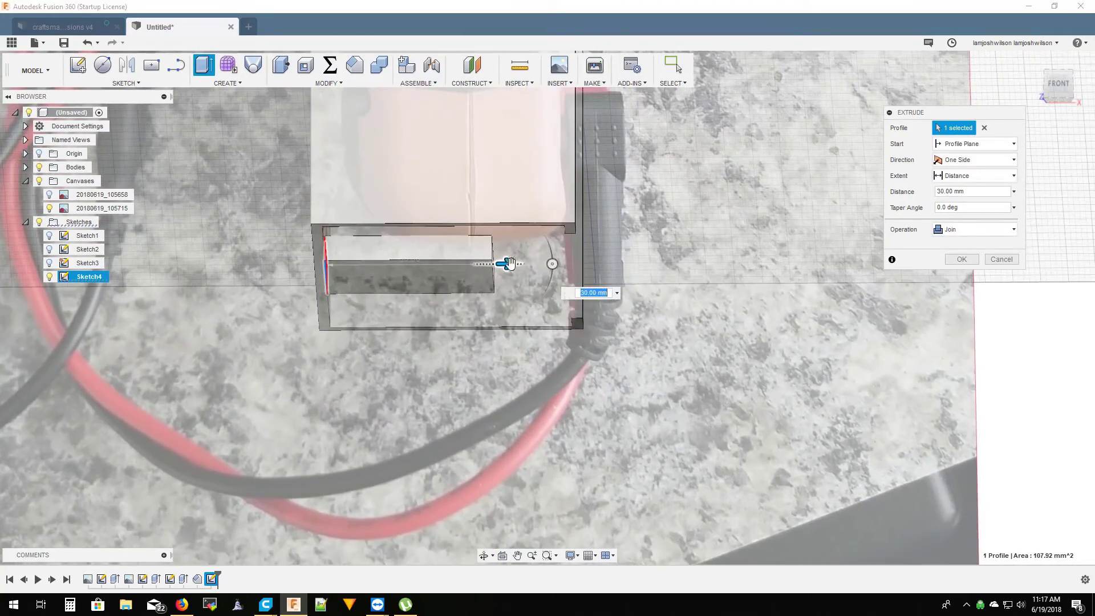
pyautogui.click(963, 260)
pyautogui.keyDown('shift'); pyautogui.moveTo(688, 310); pyautogui.dragTo(478, 182, button='middle'); pyautogui.keyUp('shift')
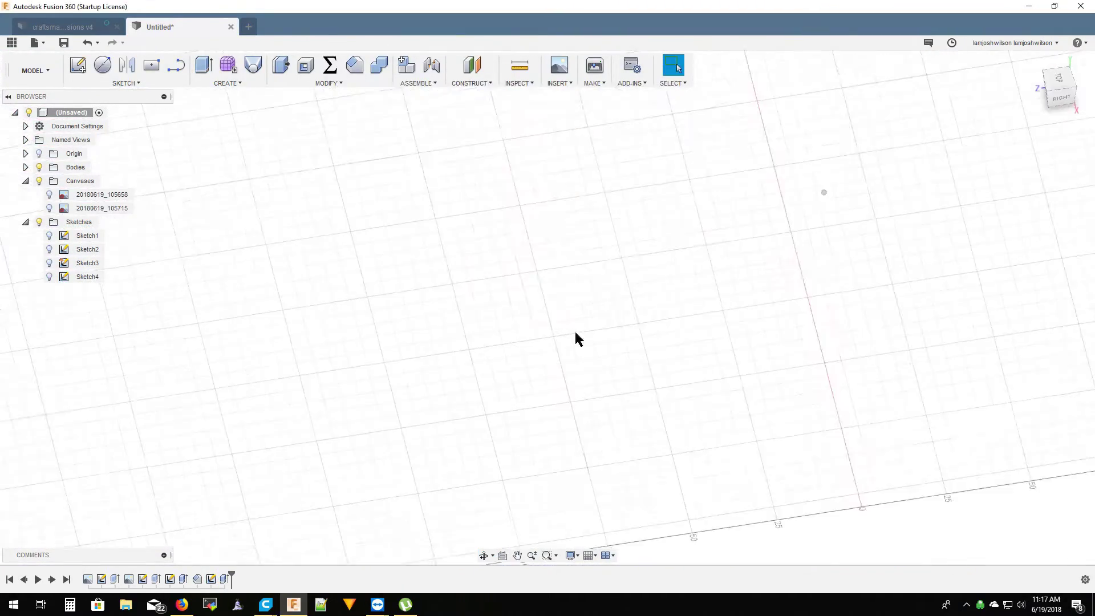
# - Fillet the ledge's two vertical front corner edges
pyautogui.moveTo(502, 239)
pyautogui.keyDown('shift'); pyautogui.mouseDown(button='middle')
pyautogui.moveTo(539, 399)
pyautogui.moveTo(342, 482)
pyautogui.mouseUp(button='middle'); pyautogui.keyUp('shift')
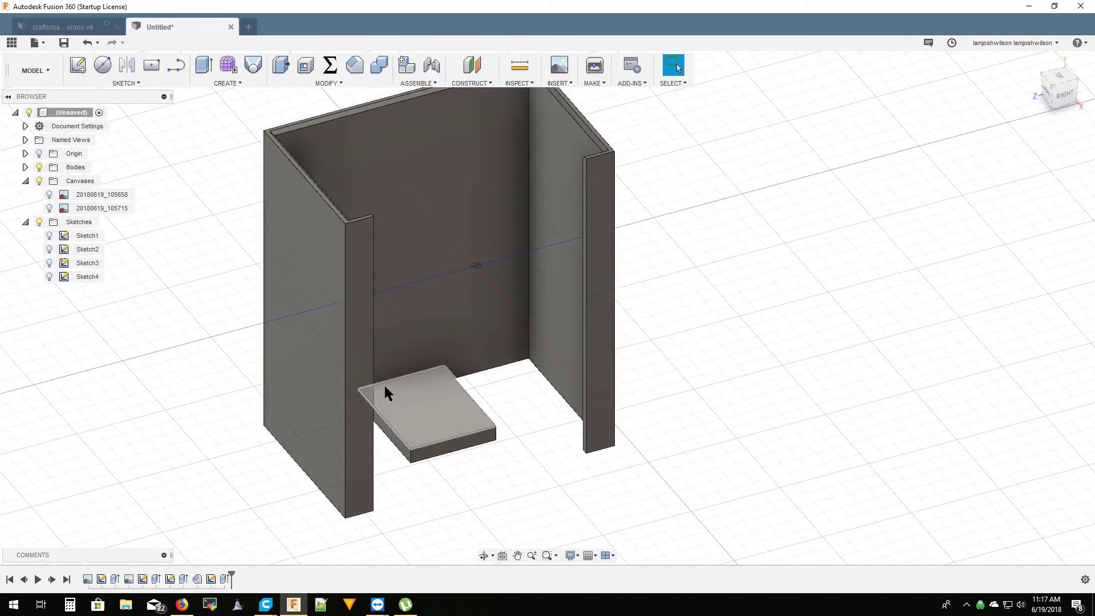
pyautogui.press('f')
pyautogui.click(469, 476)
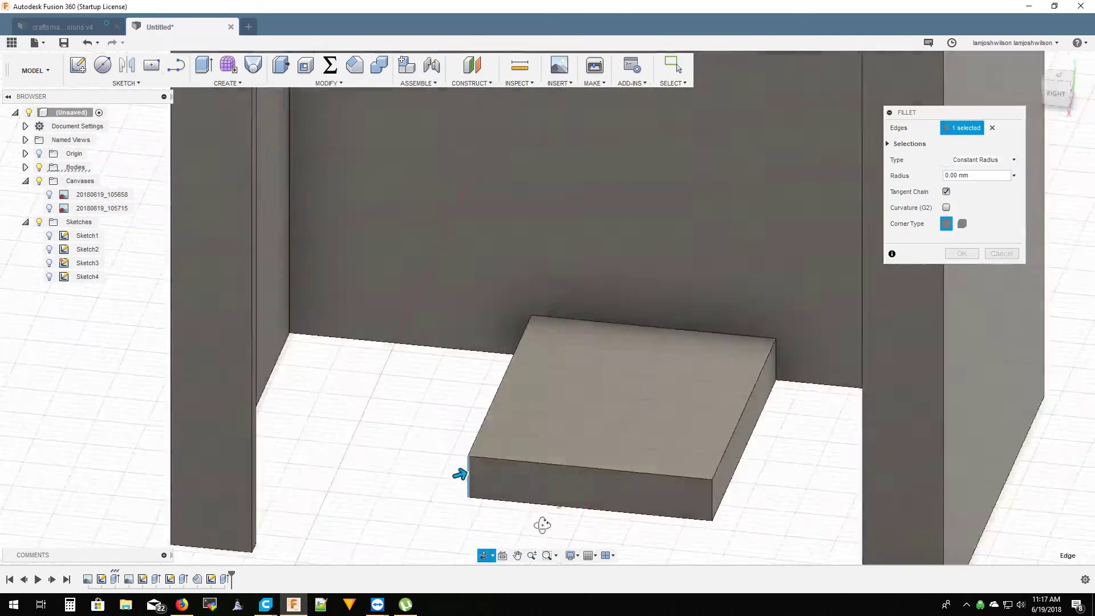
pyautogui.click(698, 499)
pyautogui.press('Return')
# - Chamfer two top wall edges of the holder by 2 mm
pyautogui.scroll(-5, 601, 513)
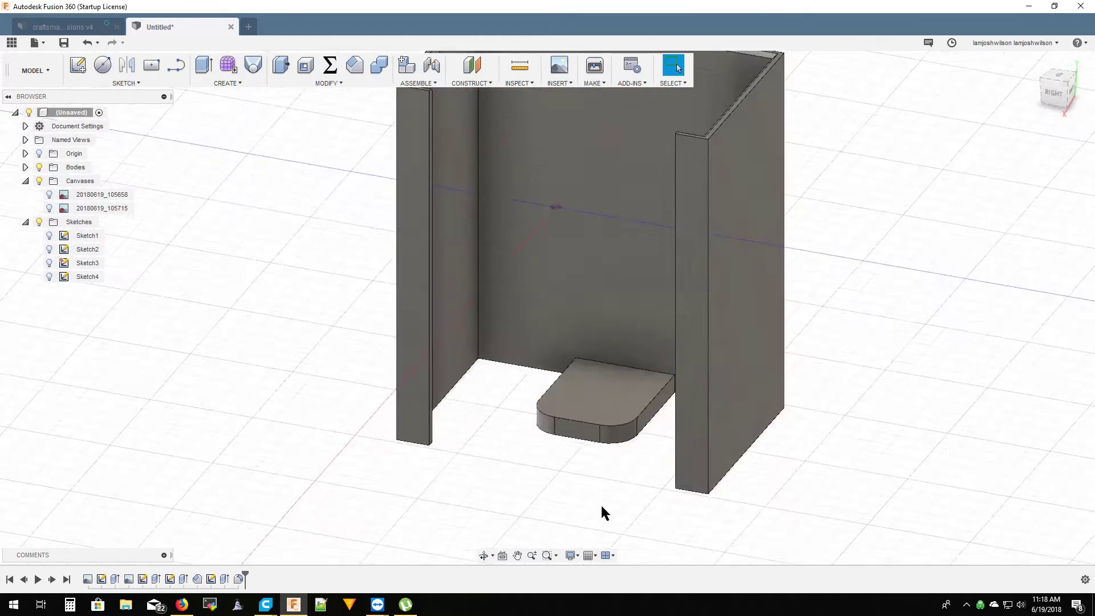
pyautogui.moveTo(601, 513)
pyautogui.keyDown('shift'); pyautogui.mouseDown(button='middle')
pyautogui.moveTo(738, 501)
pyautogui.moveTo(821, 393)
pyautogui.mouseUp(button='middle'); pyautogui.keyUp('shift')
pyautogui.scroll(5, 821, 393)
pyautogui.click(355, 66)
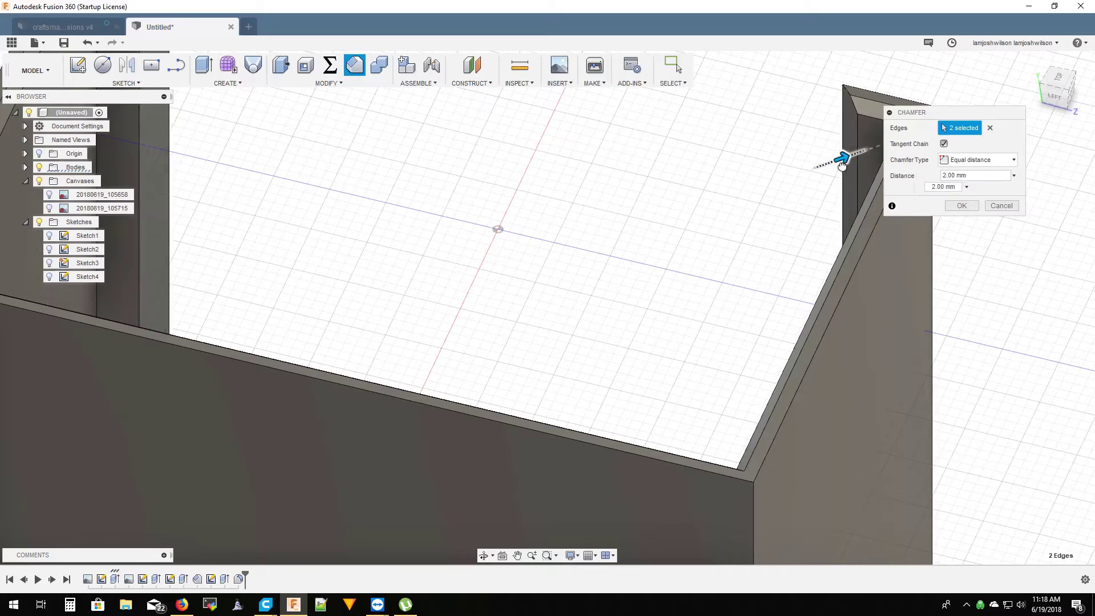
pyautogui.press('Return')
pyautogui.scroll(-3, 446, 311)
pyautogui.moveTo(446, 311)
pyautogui.keyDown('shift'); pyautogui.mouseDown(button='middle')
pyautogui.moveTo(472, 360)
pyautogui.moveTo(810, 463)
pyautogui.moveTo(445, 415)
pyautogui.moveTo(455, 432)
pyautogui.mouseUp(button='middle'); pyautogui.keyUp('shift')
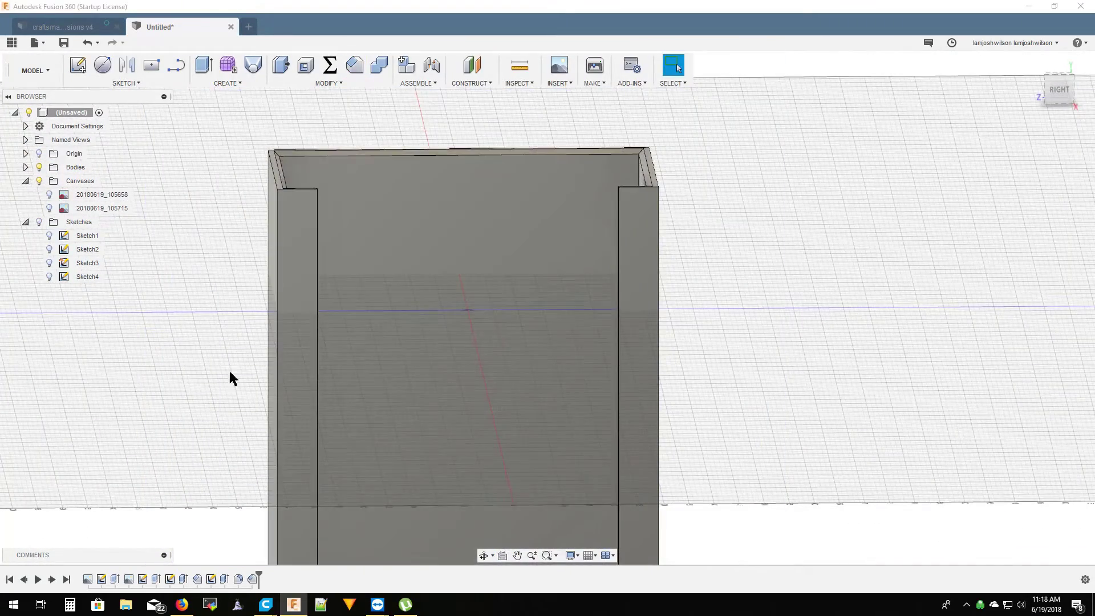
# - Turn off the Layout Grid and view the holder from the back
pyautogui.click(590, 556)
pyautogui.click(587, 489)
pyautogui.moveTo(264, 391)
pyautogui.keyDown('shift'); pyautogui.mouseDown(button='middle')
pyautogui.moveTo(452, 383)
pyautogui.moveTo(340, 376)
pyautogui.moveTo(427, 436)
pyautogui.moveTo(397, 427)
pyautogui.mouseUp(button='middle'); pyautogui.keyUp('shift')
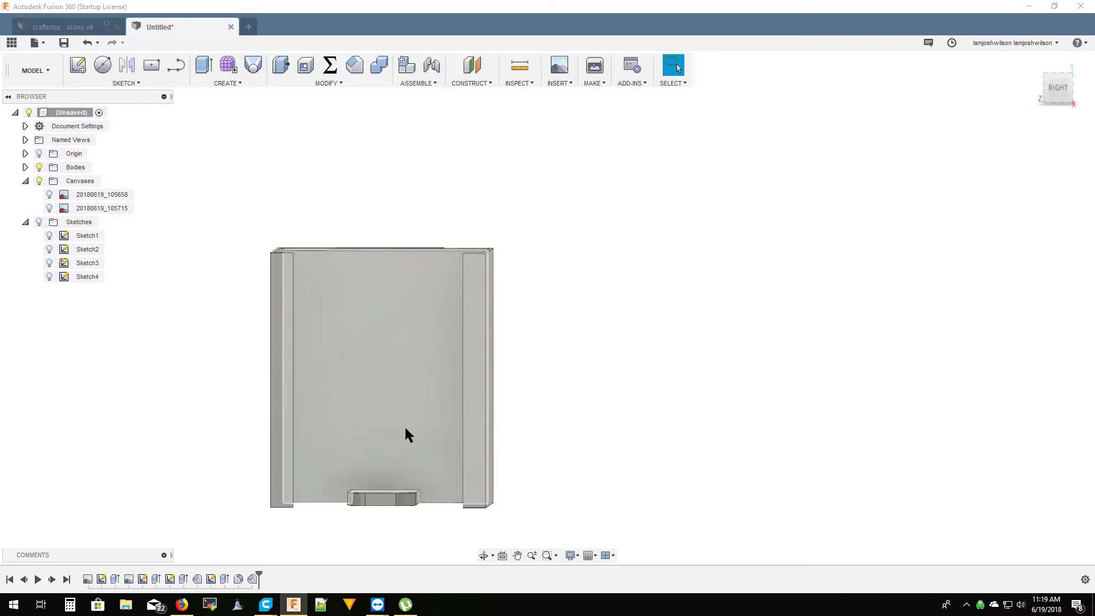
# - Attempt a circle sketch on the bottom plane, then cancel it
pyautogui.click(479, 83)
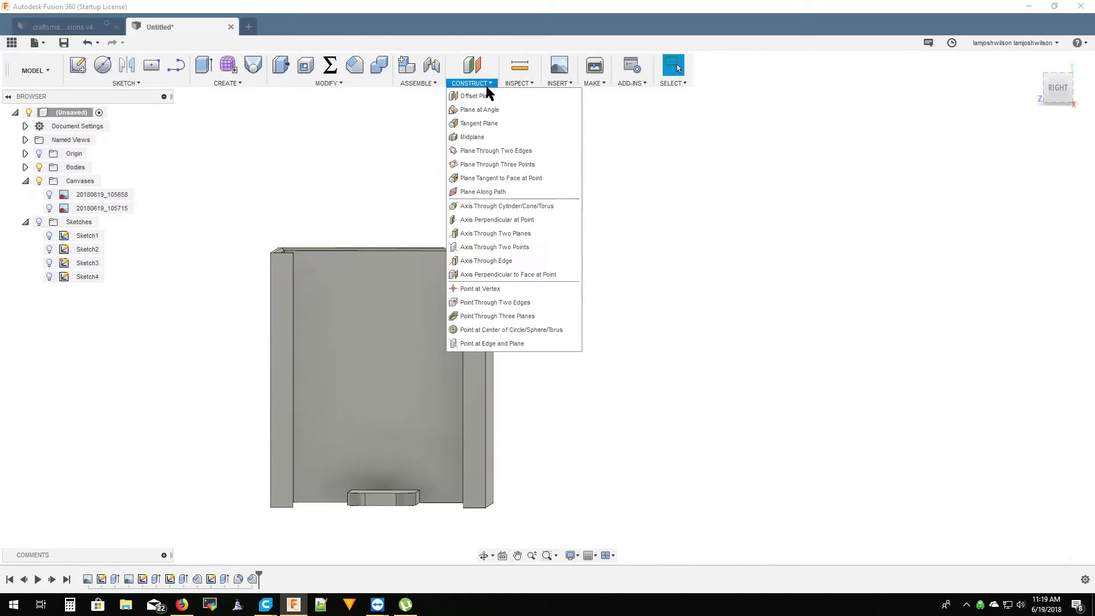
pyautogui.press('c')
pyautogui.click(319, 291)
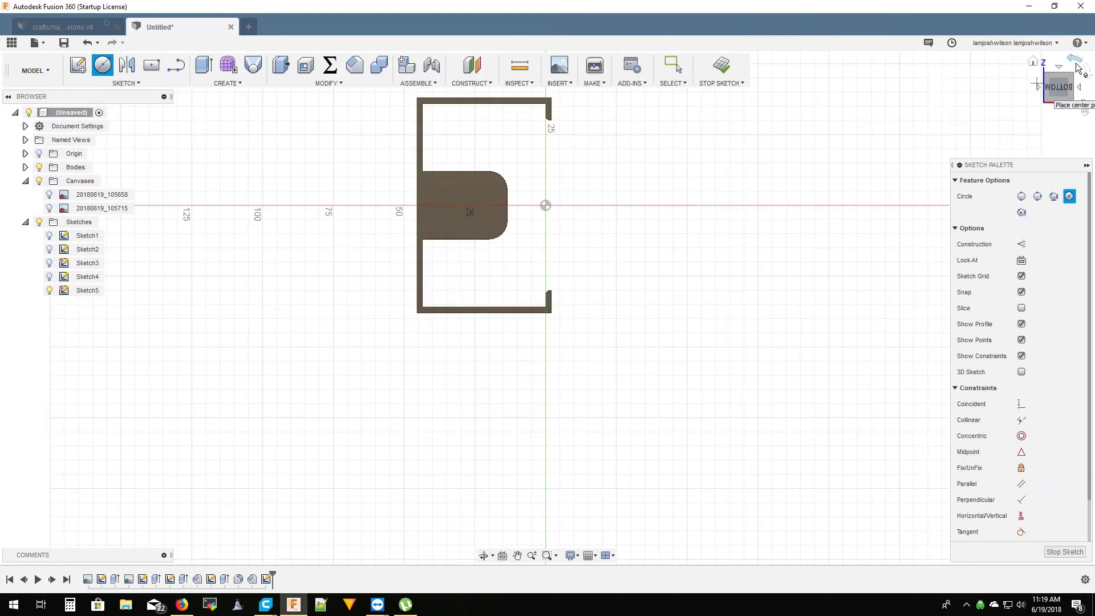
pyautogui.click(1077, 66)
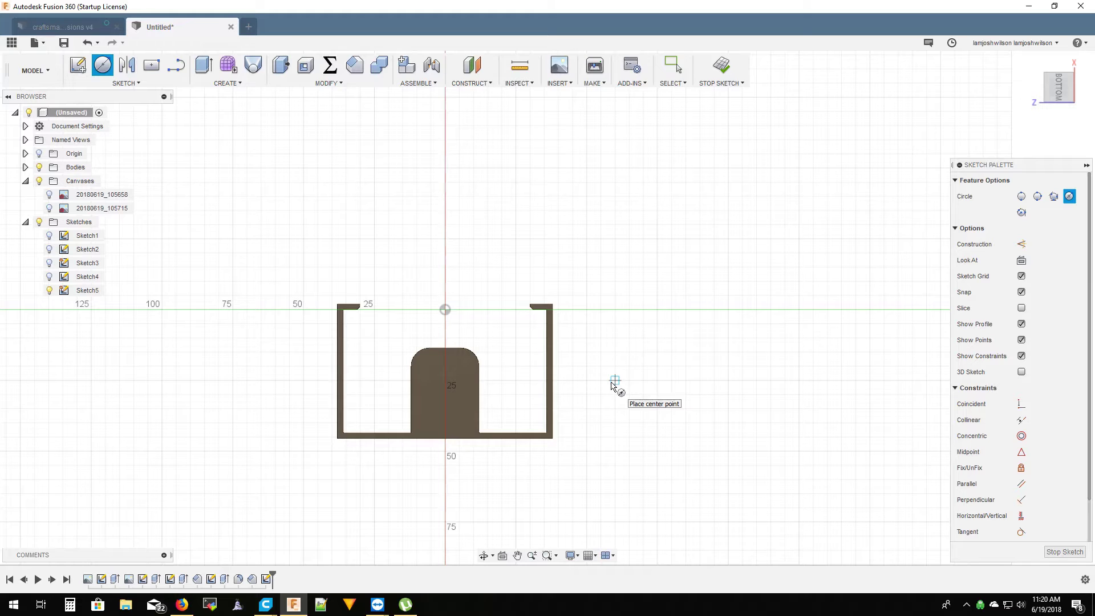
pyautogui.press('s')
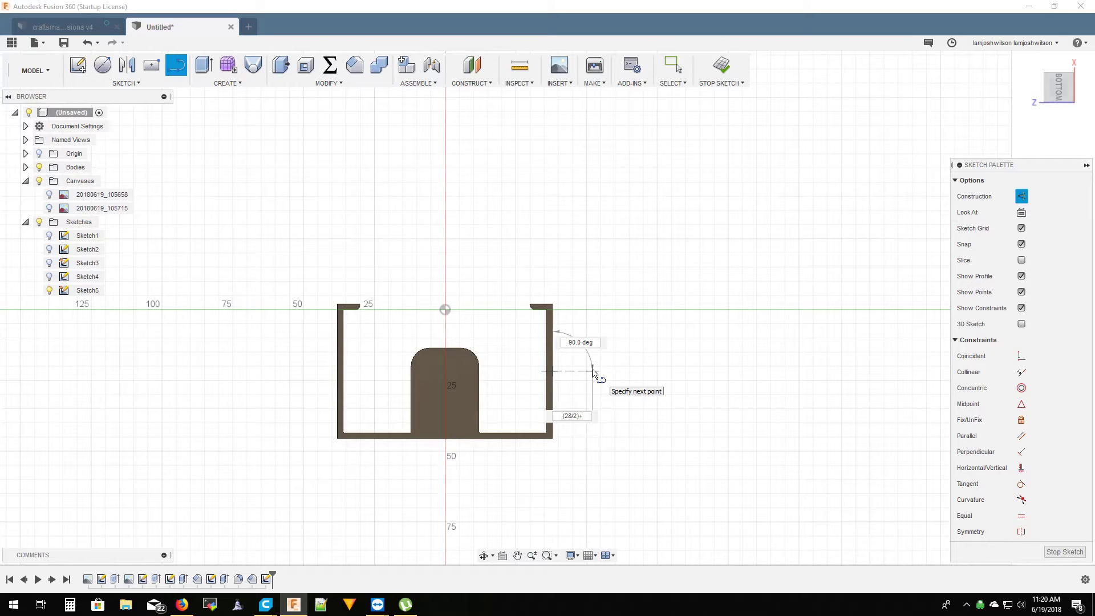
pyautogui.press('c')
pyautogui.press('Escape')
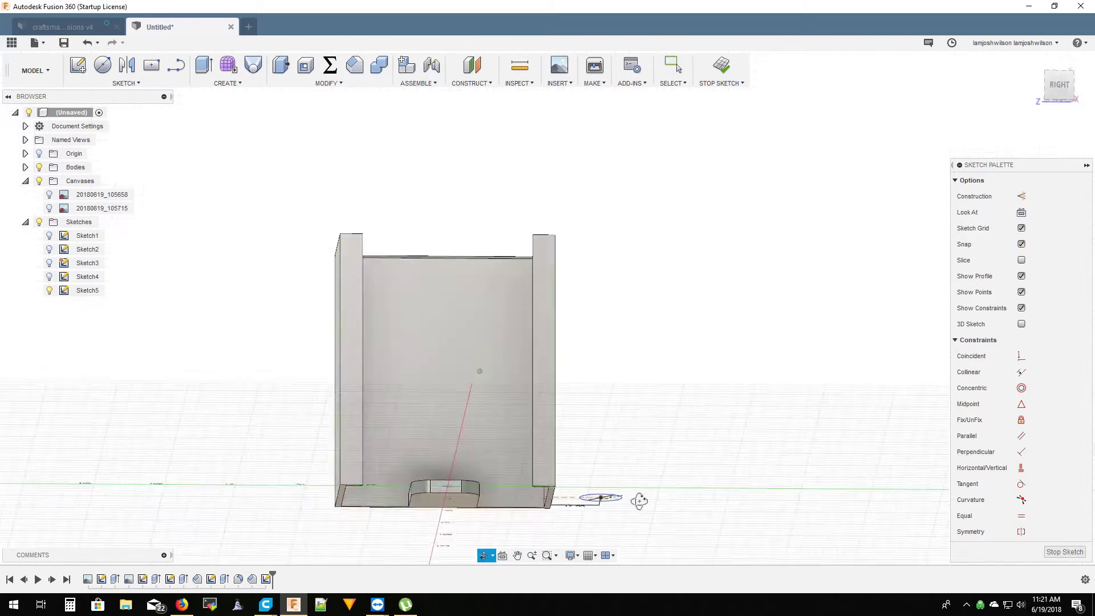
# - Create a construction plane offset -10 mm from the holder's bottom face
pyautogui.keyDown('shift'); pyautogui.moveTo(456, 257); pyautogui.dragTo(610, 367, button='middle'); pyautogui.keyUp('shift')
pyautogui.click(610, 367)
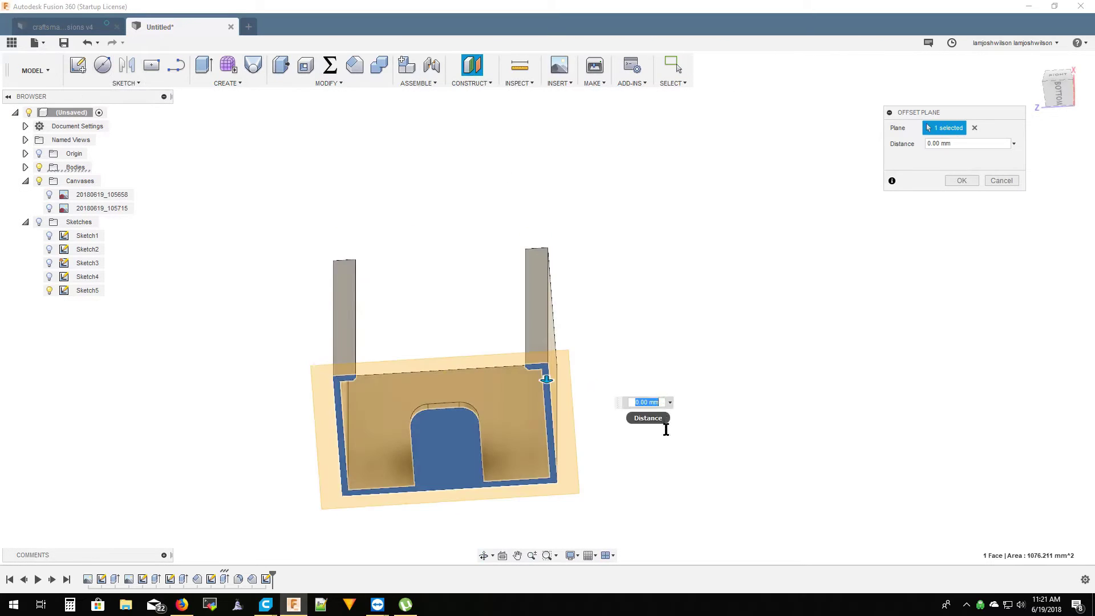
pyautogui.keyDown('shift'); pyautogui.moveTo(665, 420); pyautogui.dragTo(603, 489, button='middle'); pyautogui.keyUp('shift')
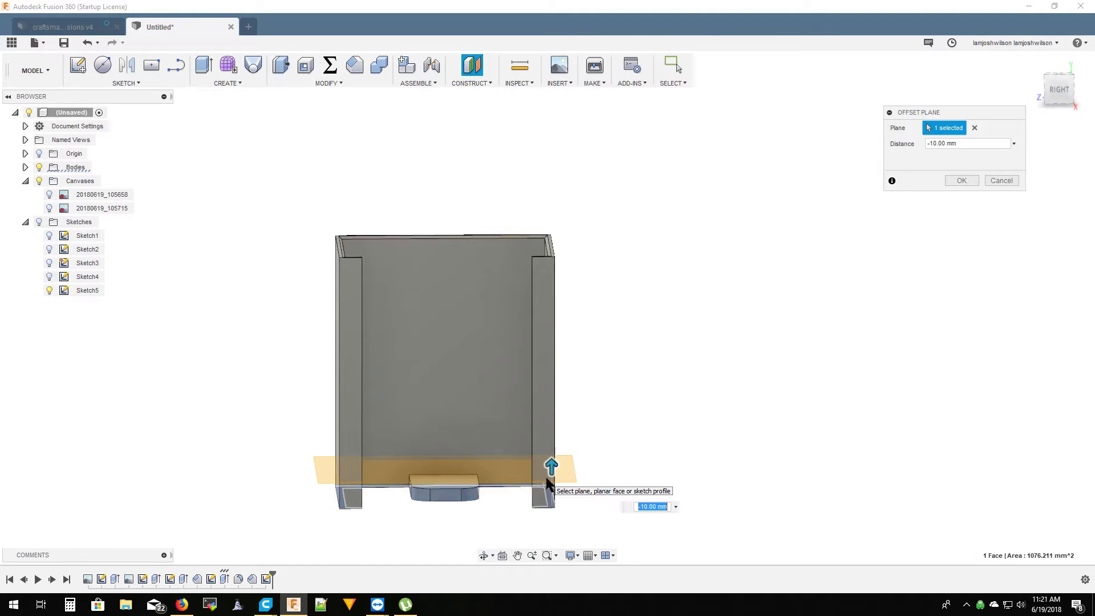
pyautogui.press('Return')
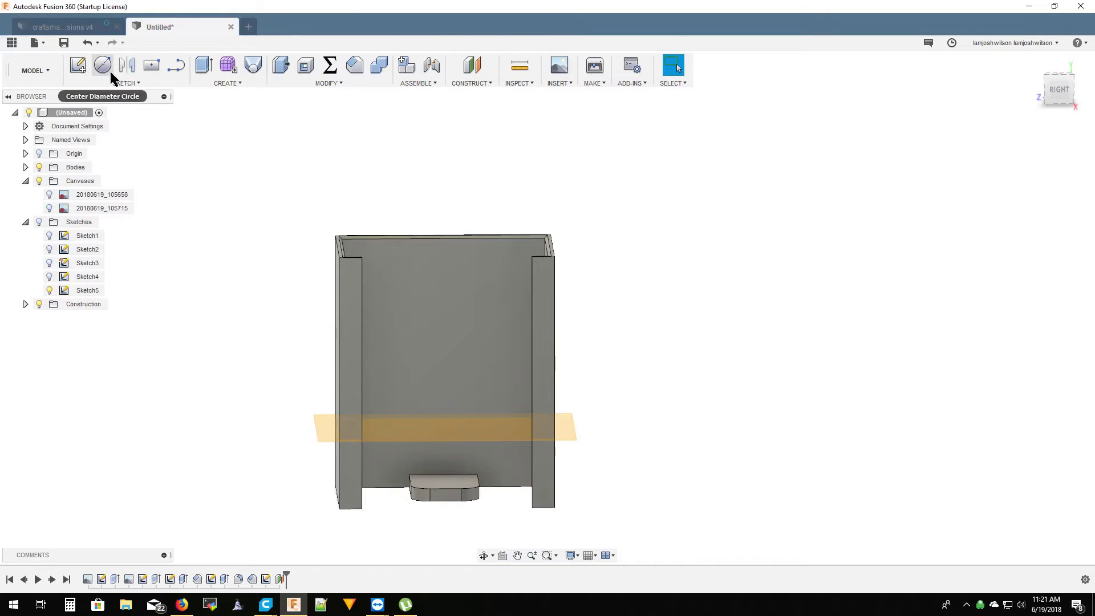
pyautogui.click(108, 69)
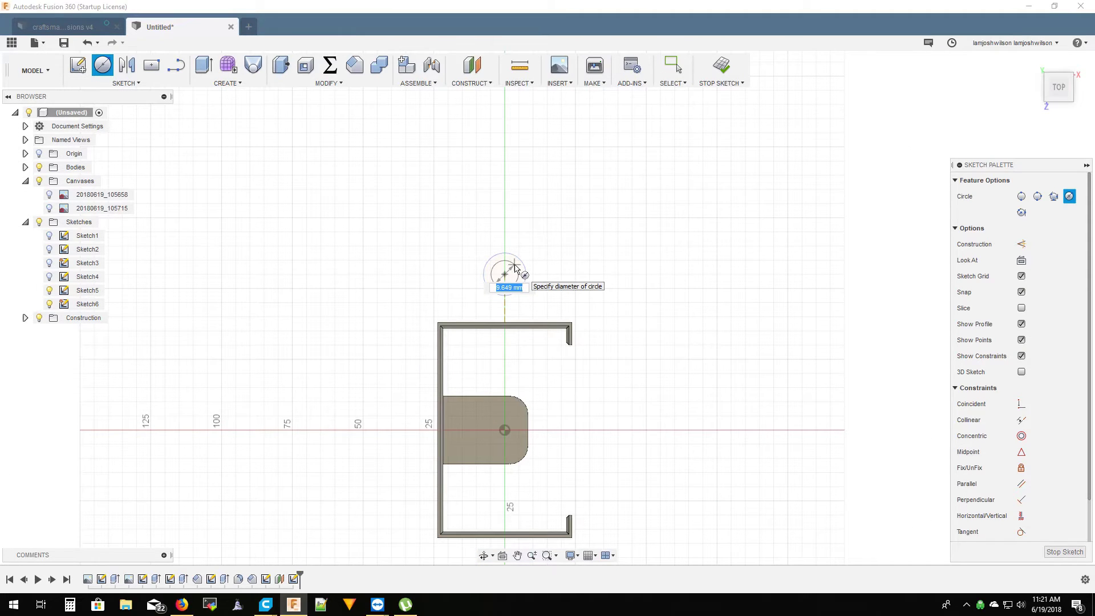
# - Draw a 28 mm diameter circle on the offset plane and view it in 3D
pyautogui.write('28')
pyautogui.press('Return')
pyautogui.keyDown('shift'); pyautogui.moveTo(545, 194); pyautogui.dragTo(494, 447, button='middle'); pyautogui.keyUp('shift')
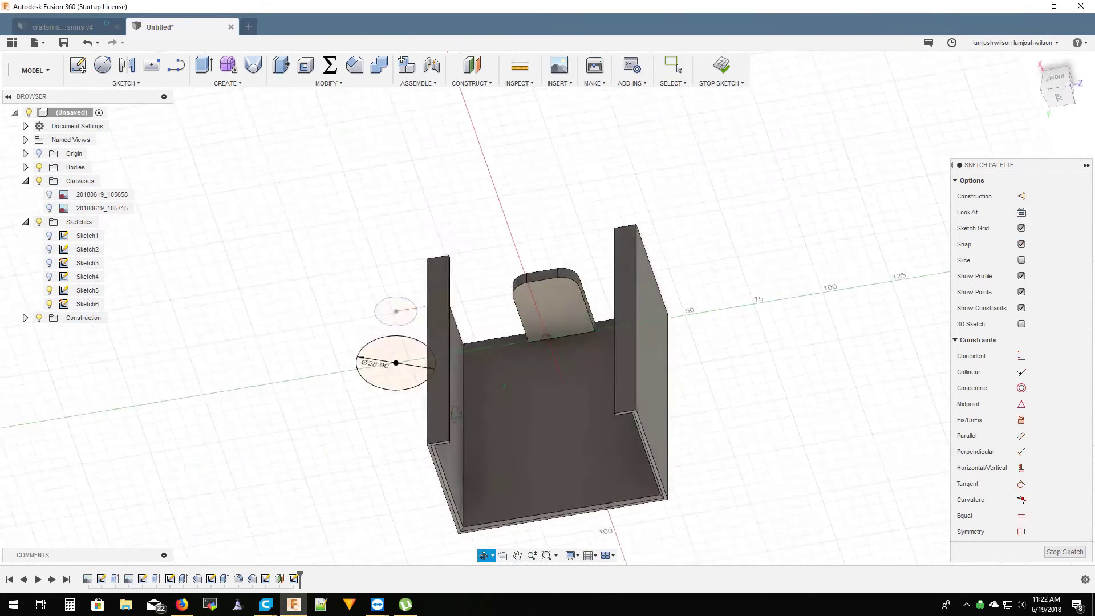
pyautogui.keyDown('shift'); pyautogui.moveTo(71, 318); pyautogui.dragTo(195, 371, button='middle'); pyautogui.keyUp('shift')
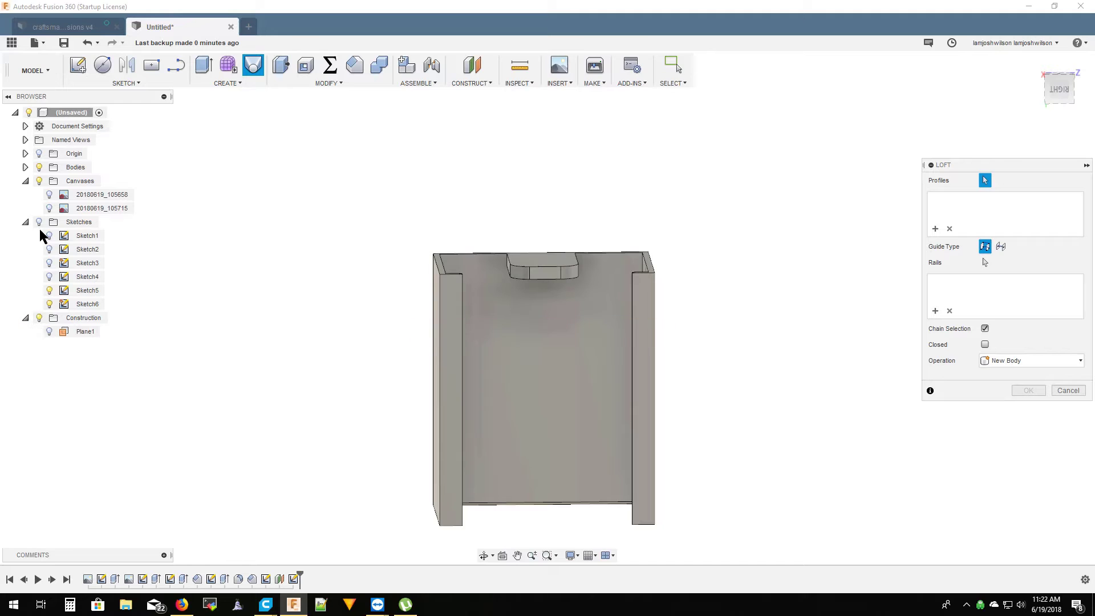
# - Loft the lower and upper circles into a cone
pyautogui.click(388, 335)
pyautogui.click(387, 264)
pyautogui.click(1028, 391)
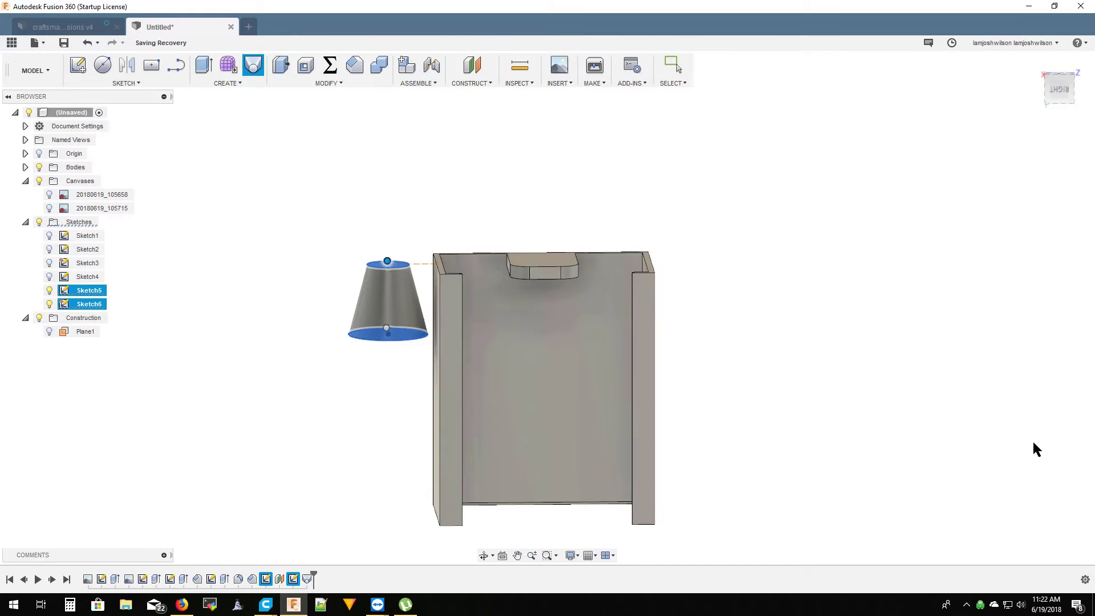
pyautogui.keyDown('shift'); pyautogui.moveTo(1032, 440); pyautogui.dragTo(799, 427, button='middle'); pyautogui.keyUp('shift')
# - Shell the cone outward with its top and bottom faces removed
pyautogui.click(306, 64)
pyautogui.click(390, 264)
pyautogui.keyDown('shift'); pyautogui.moveTo(399, 303); pyautogui.dragTo(399, 335, button='middle'); pyautogui.keyUp('shift')
pyautogui.click(394, 339)
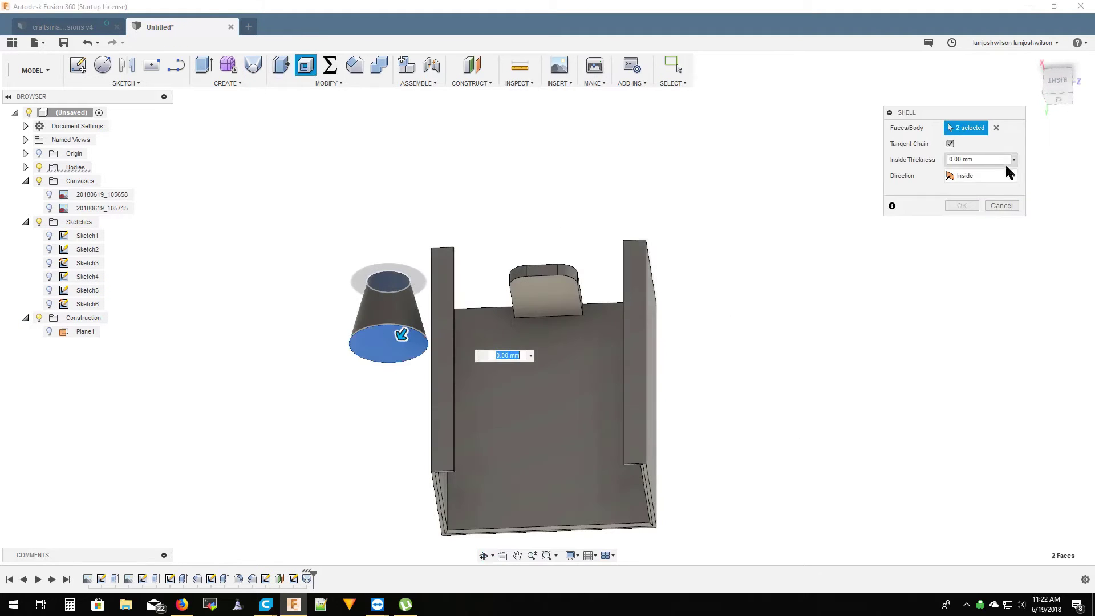
pyautogui.click(983, 176)
pyautogui.click(969, 200)
pyautogui.click(961, 206)
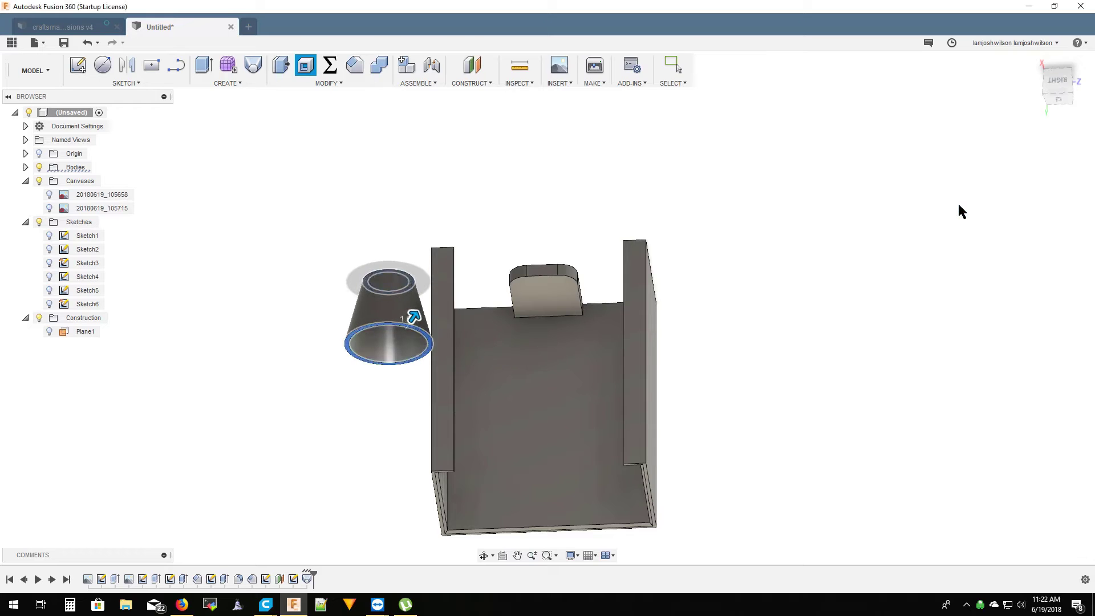
# - Sketch a centre rectangle on the back plane below the holder
pyautogui.press('r')
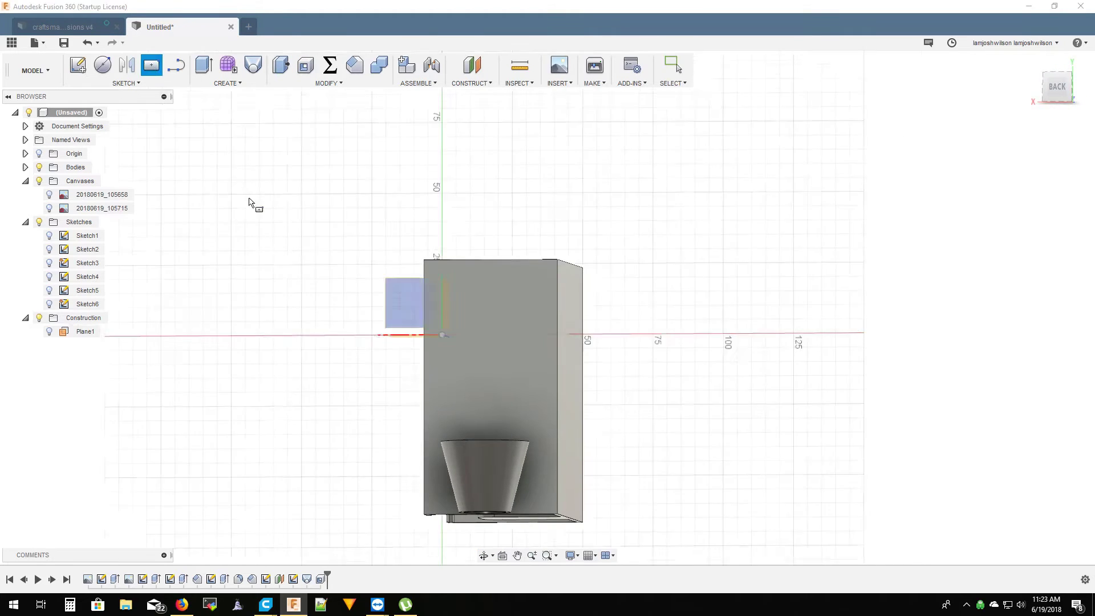
pyautogui.click(405, 305)
pyautogui.scroll(3, 497, 313)
pyautogui.click(495, 309)
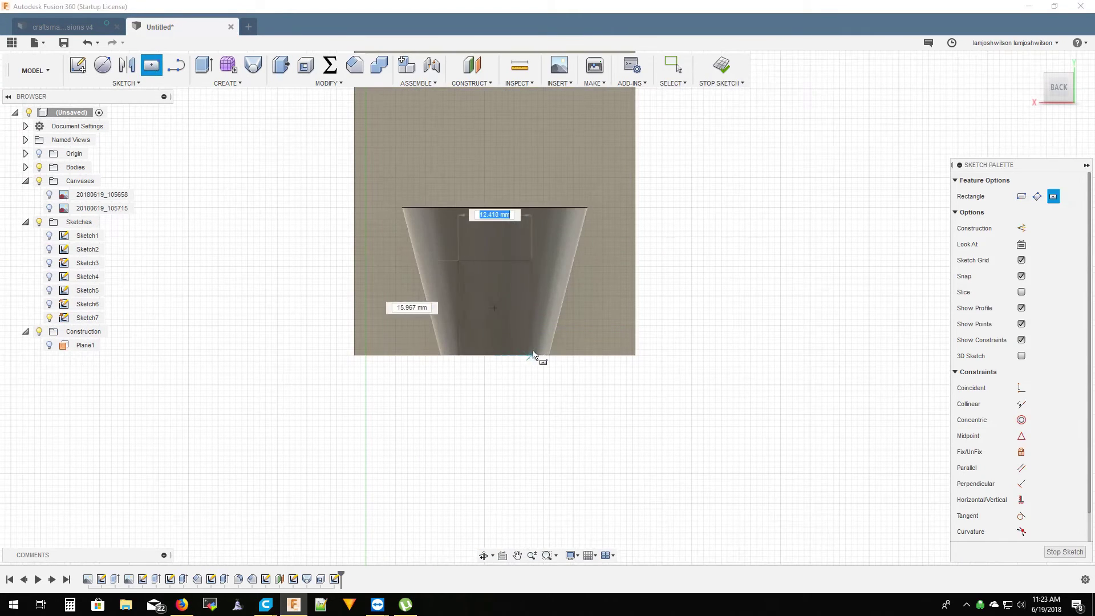
# - Extrude the rectangle To Object, up to the cone cup
pyautogui.press('e')
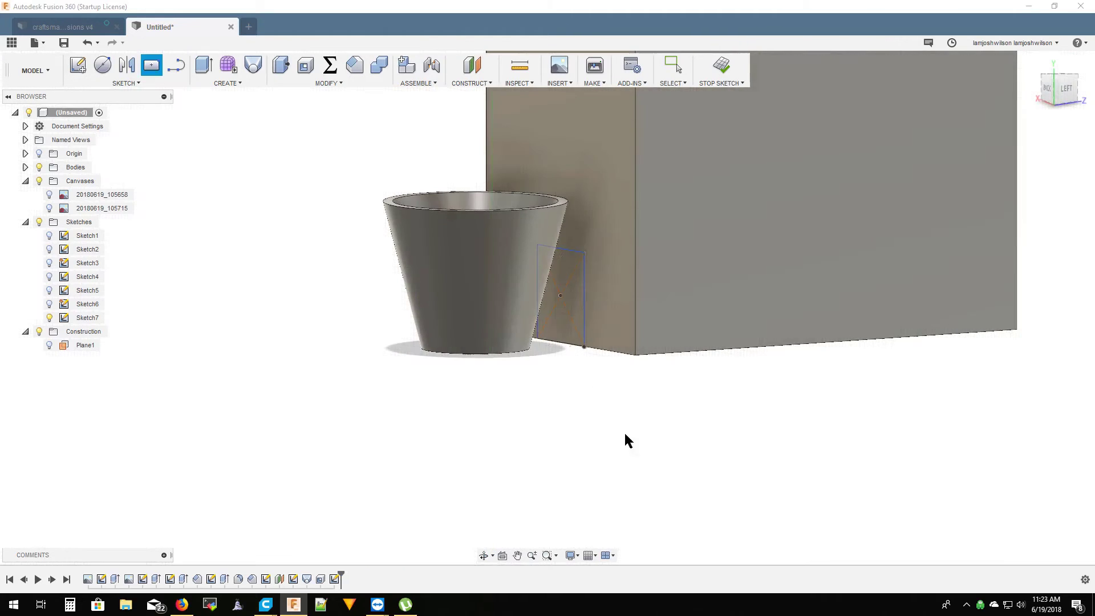
pyautogui.click(960, 204)
pyautogui.click(473, 273)
pyautogui.press('Return')
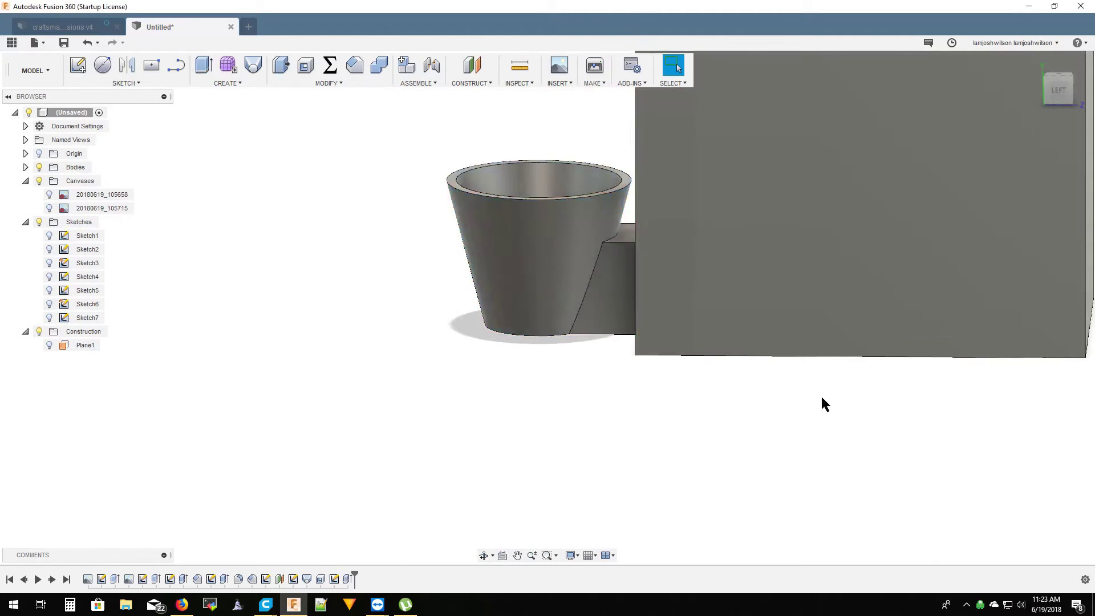
pyautogui.moveTo(821, 403)
pyautogui.keyDown('shift'); pyautogui.mouseDown(button='middle')
pyautogui.moveTo(945, 455)
pyautogui.moveTo(826, 464)
pyautogui.mouseUp(button='middle'); pyautogui.keyUp('shift')
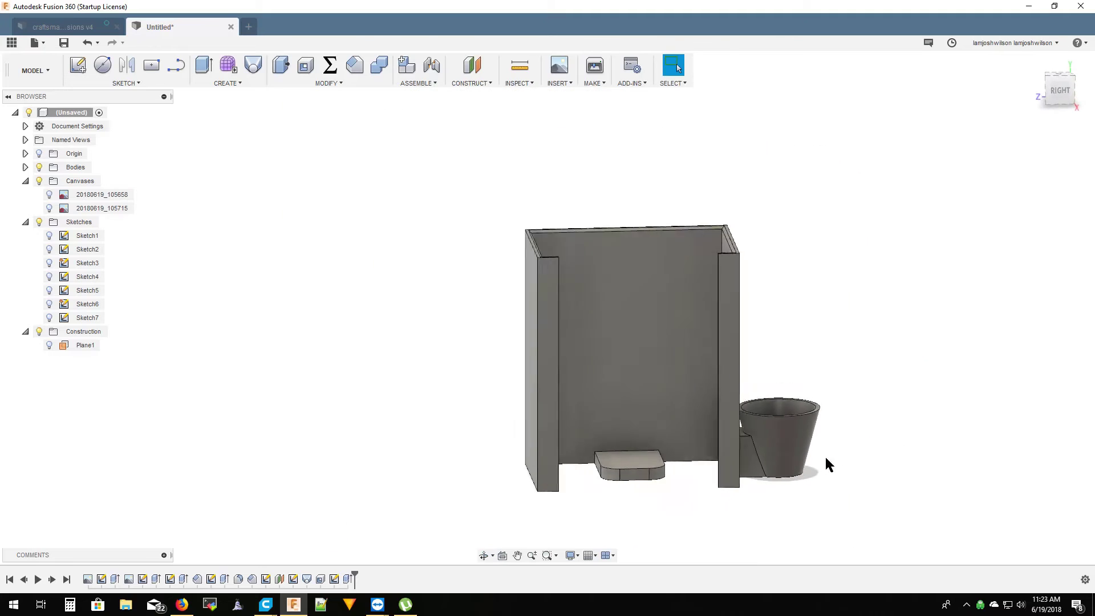
pyautogui.keyDown('shift'); pyautogui.moveTo(379, 340); pyautogui.dragTo(610, 435, button='middle'); pyautogui.keyUp('shift')
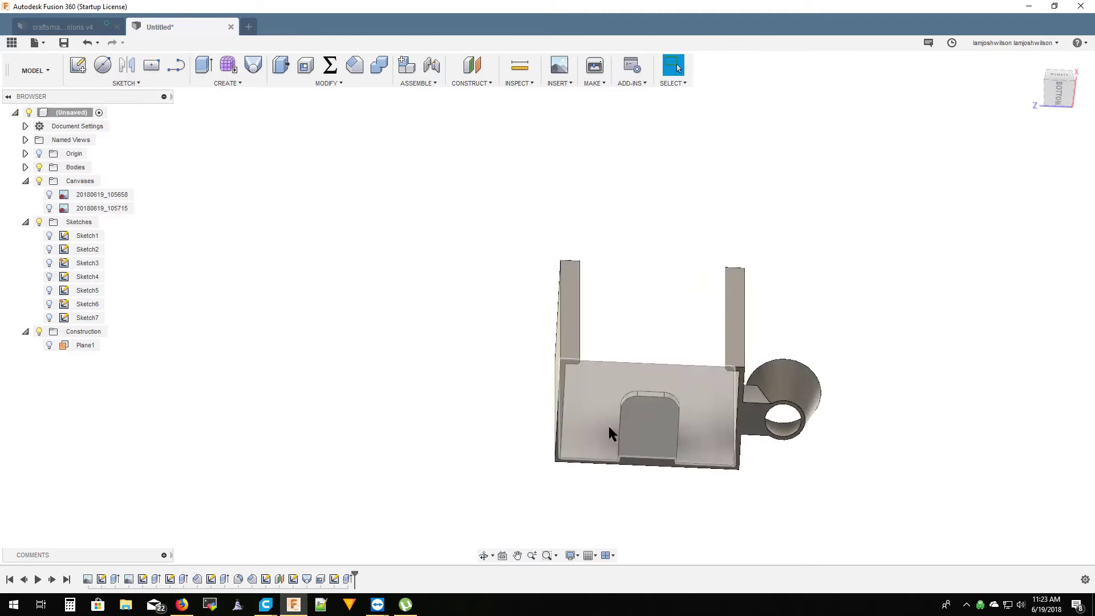
# - Sketch a 40 × 40 mm square on the bottom plane, hiding the holder body
pyautogui.click(569, 367)
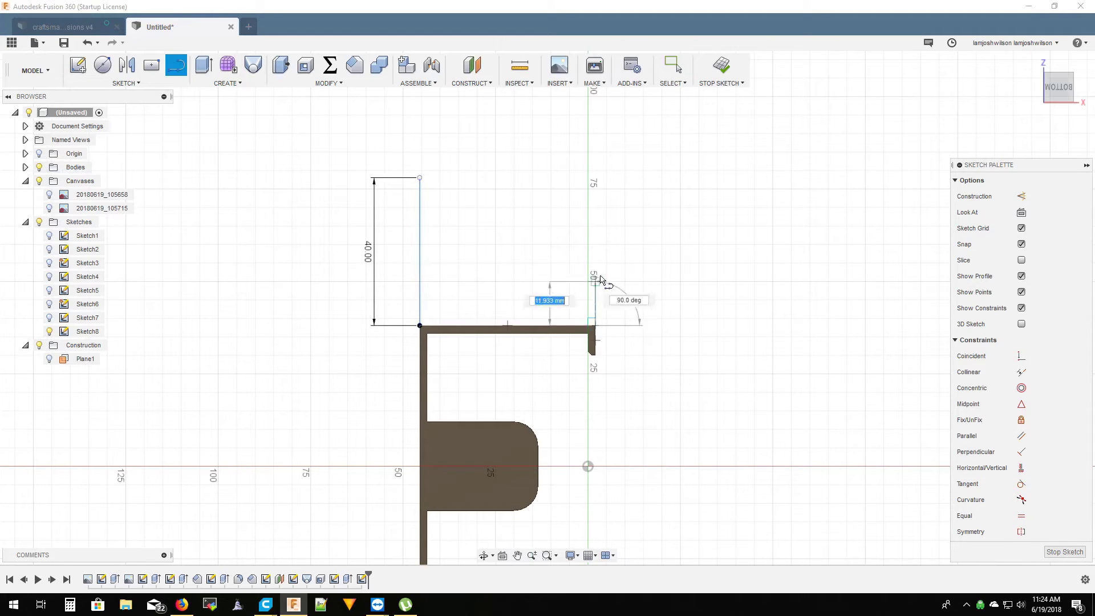
pyautogui.write('40')
pyautogui.press('Return')
pyautogui.press('Escape')
pyautogui.click(594, 179)
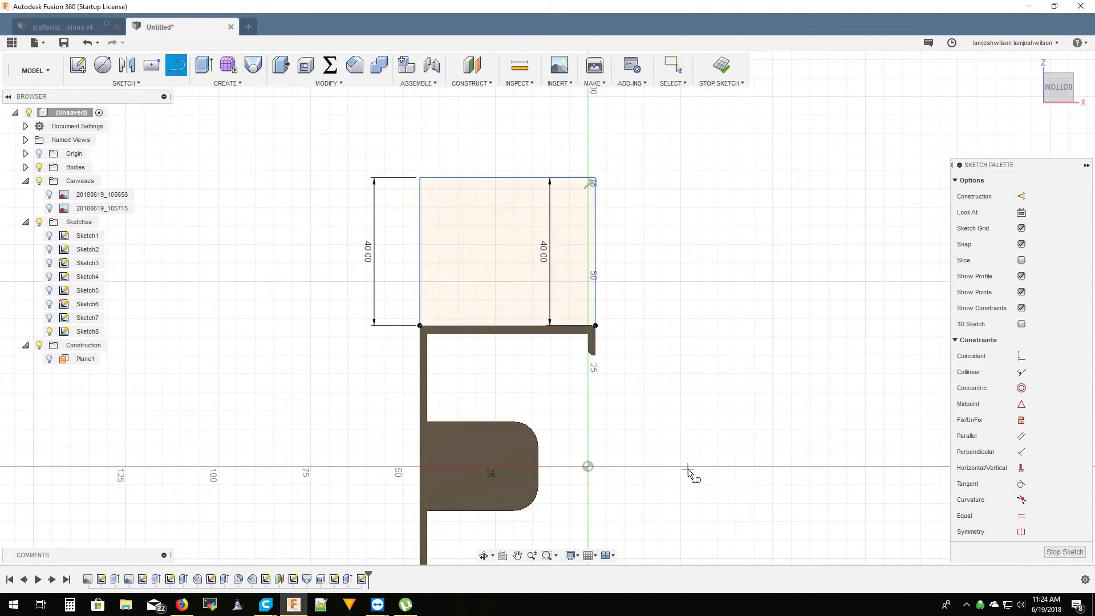
pyautogui.keyDown('shift'); pyautogui.moveTo(691, 472); pyautogui.dragTo(679, 489, button='middle'); pyautogui.keyUp('shift')
pyautogui.click(25, 167)
pyautogui.click(49, 180)
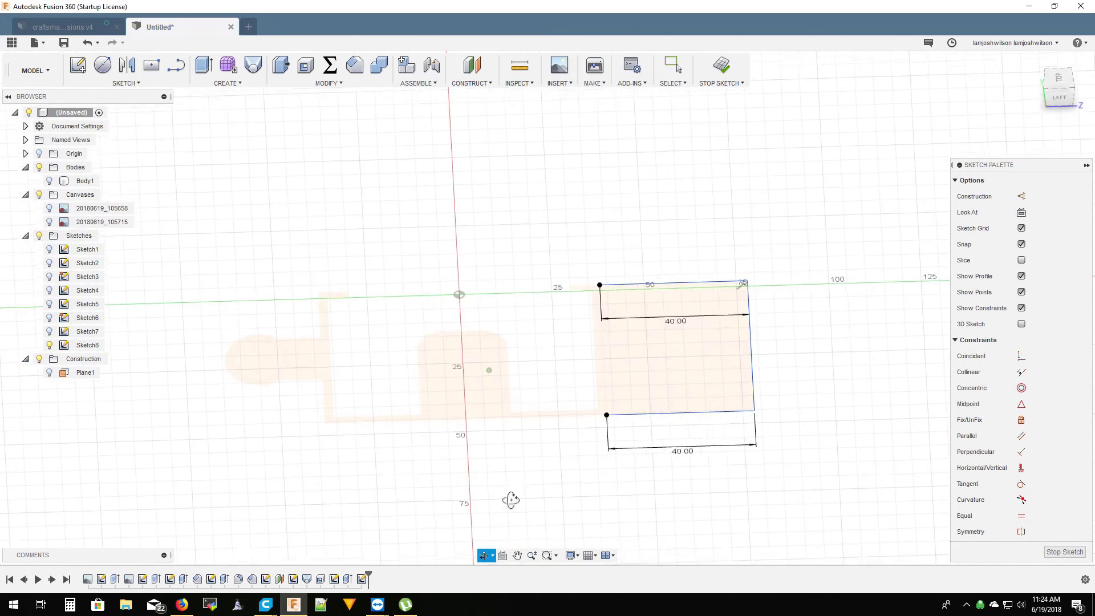
# - Extrude the square 80 mm tall as a new body
pyautogui.press('e')
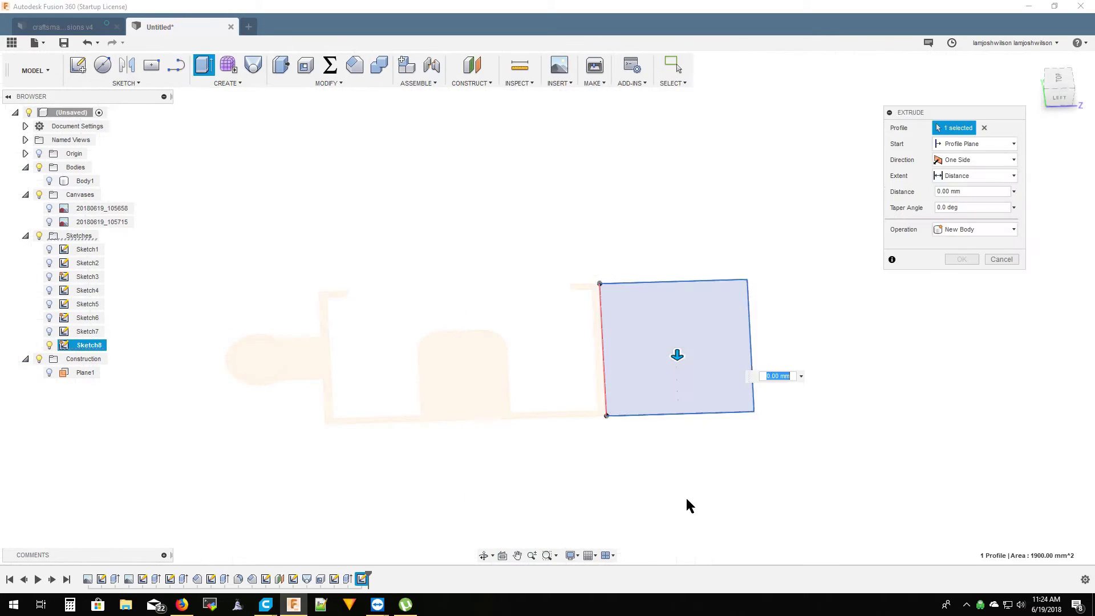
pyautogui.click(49, 180)
pyautogui.moveTo(677, 365); pyautogui.dragTo(676, 253)
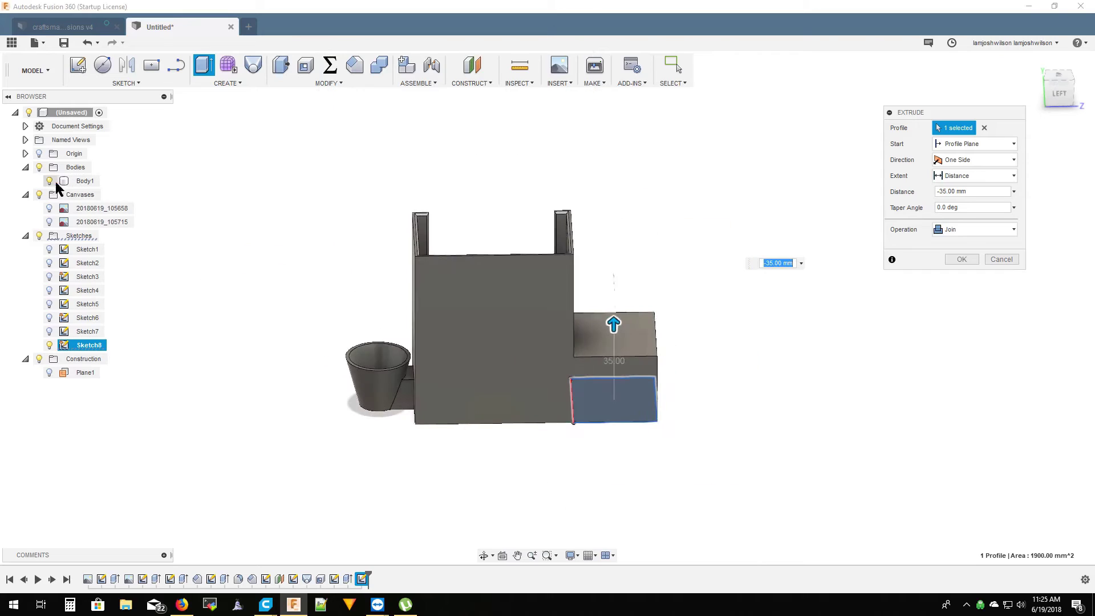
pyautogui.click(49, 180)
pyautogui.moveTo(612, 301); pyautogui.dragTo(617, 246)
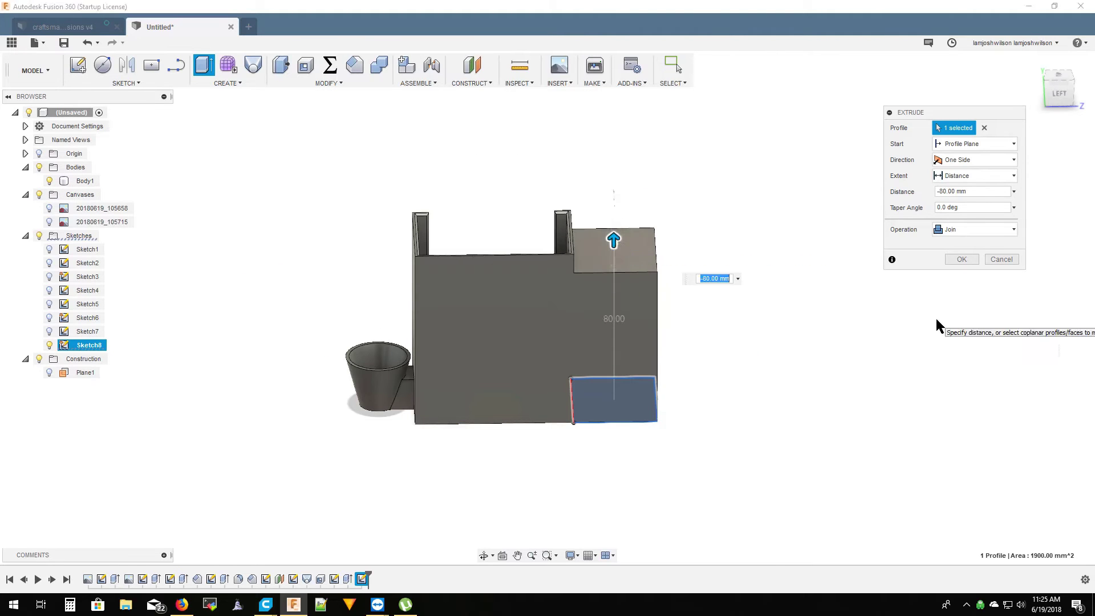
pyautogui.click(972, 229)
pyautogui.click(958, 280)
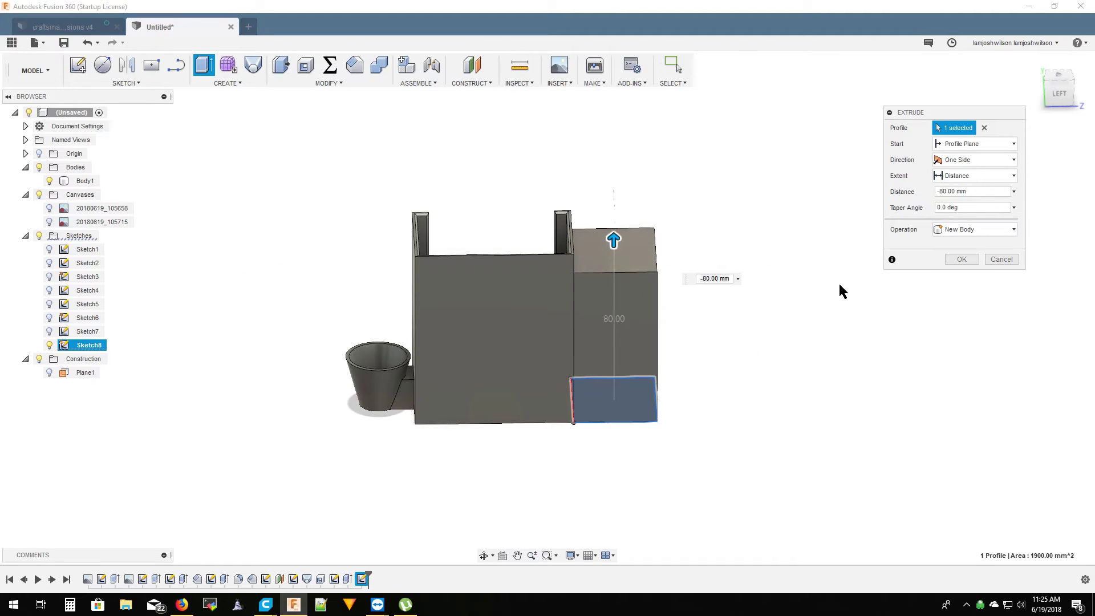
pyautogui.click(961, 259)
# - Shell the box inward with 1.2 mm walls and its top face open
pyautogui.click(305, 64)
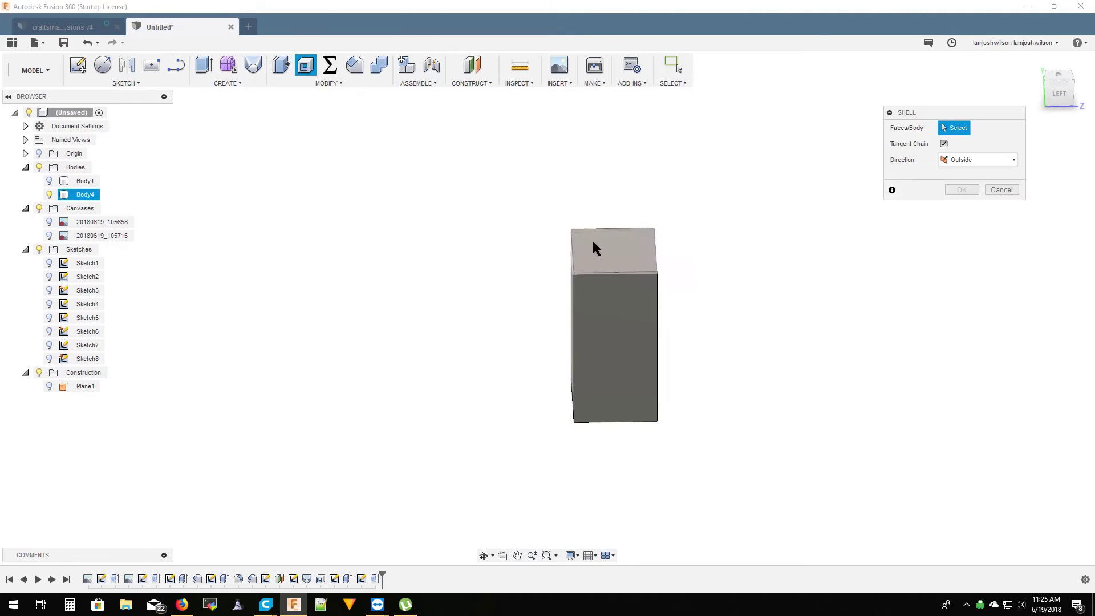
pyautogui.click(591, 238)
pyautogui.click(1013, 176)
pyautogui.click(957, 188)
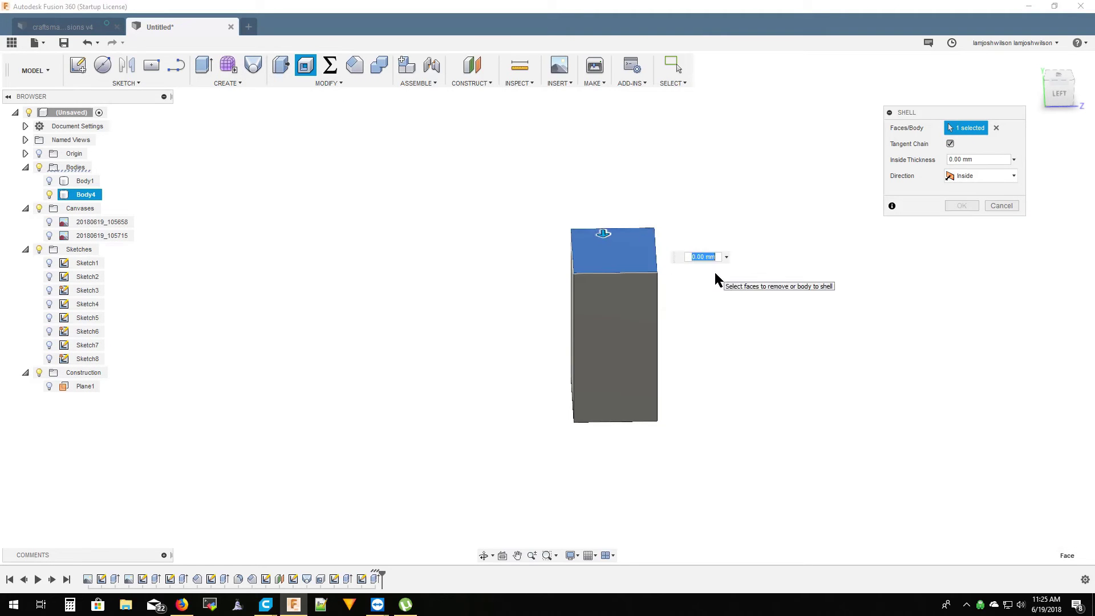
pyautogui.write('1.2')
pyautogui.click(961, 205)
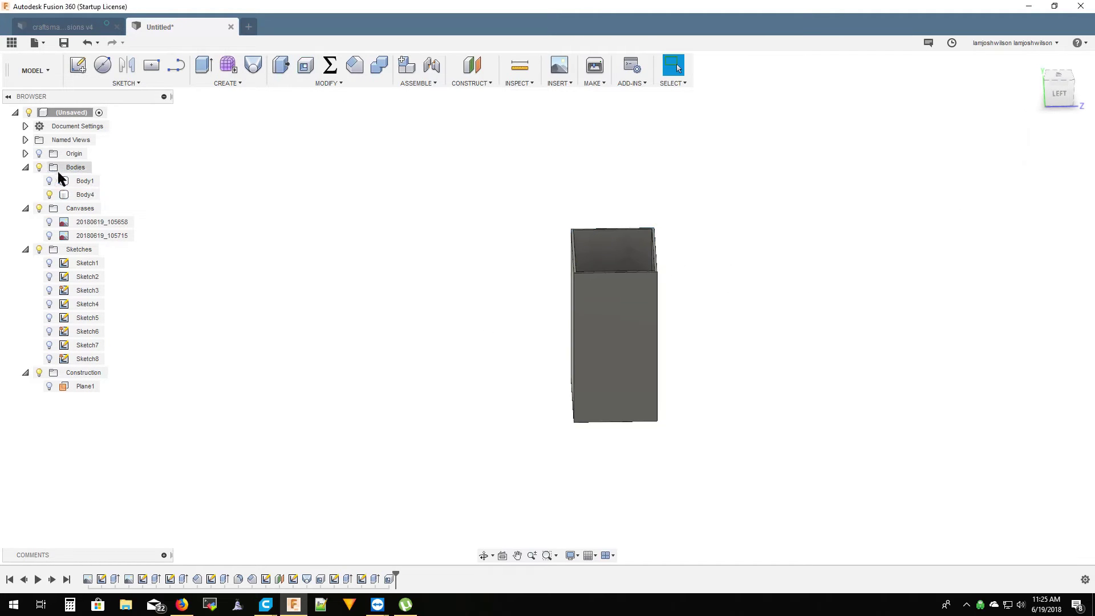
# - Combine Body1 and Body4 into one body with a join
pyautogui.click(49, 181)
pyautogui.click(379, 65)
pyautogui.click(501, 330)
pyautogui.click(604, 331)
pyautogui.click(962, 222)
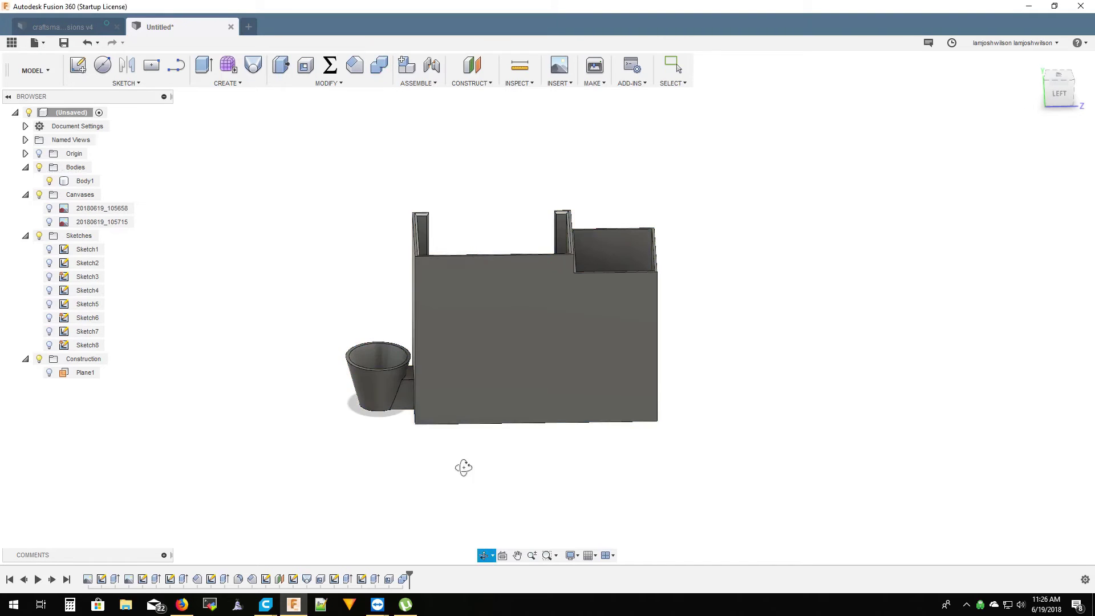
pyautogui.moveTo(464, 464)
pyautogui.keyDown('shift'); pyautogui.mouseDown(button='middle')
pyautogui.moveTo(647, 443)
pyautogui.moveTo(641, 452)
pyautogui.moveTo(635, 435)
pyautogui.mouseUp(button='middle'); pyautogui.keyUp('shift')
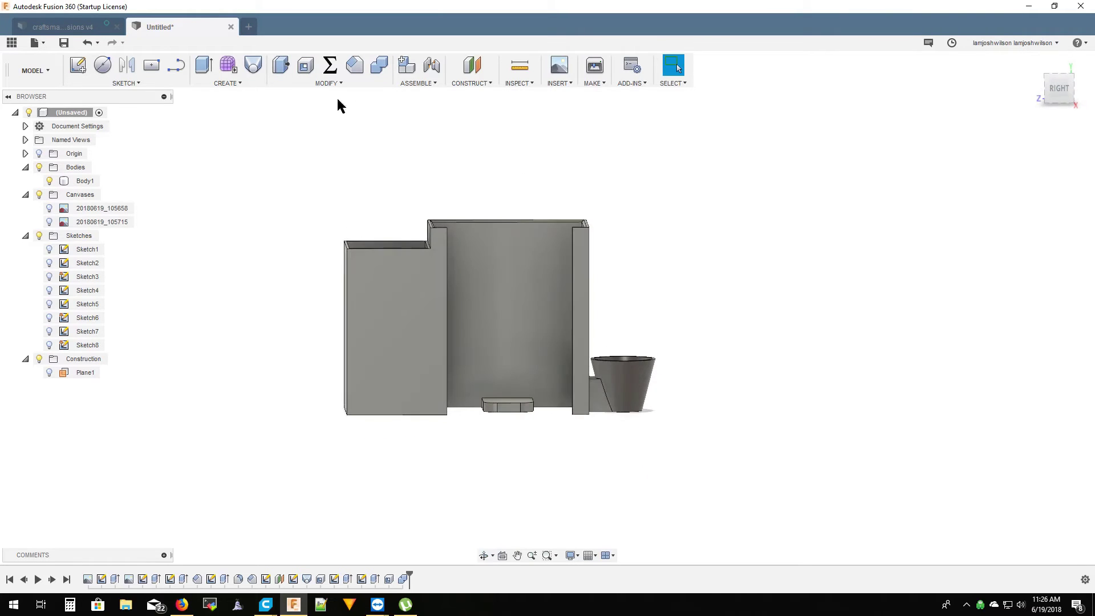
pyautogui.click(161, 85)
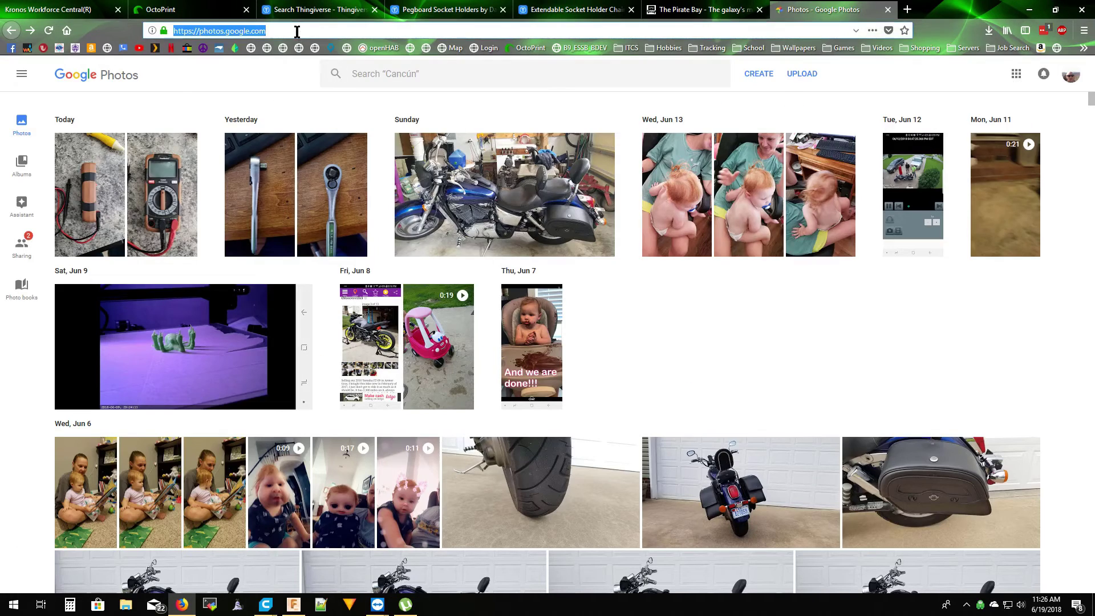
# - Search images for 'electricity icon svg' and copy the lightning-in-a-circle image's address
pyautogui.write('electricity icon')
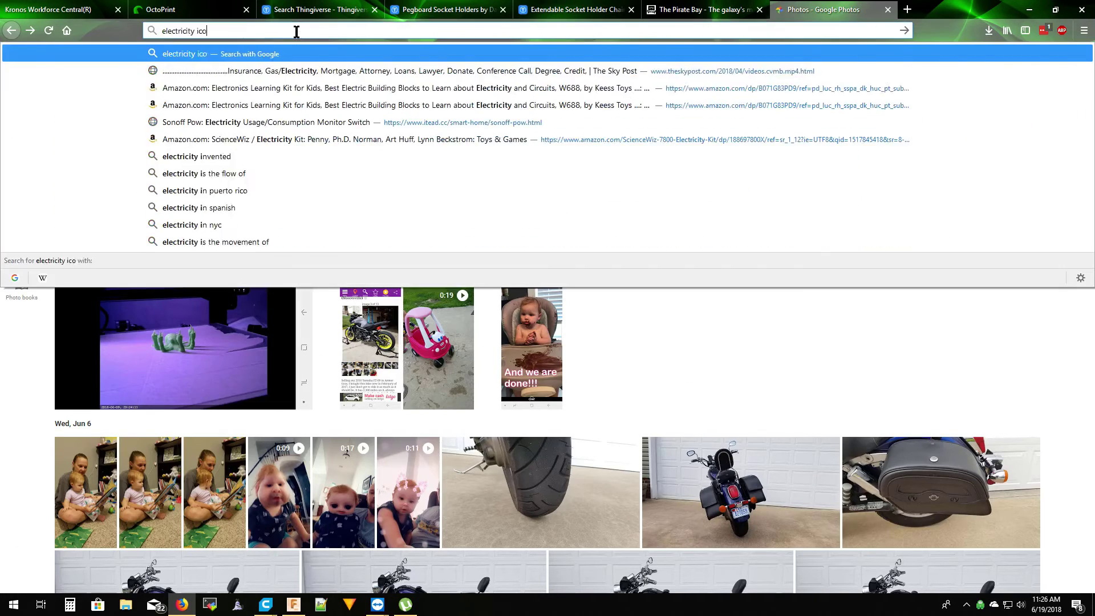
pyautogui.press('Return')
pyautogui.write('svg')
pyautogui.press('Return')
pyautogui.click(256, 229)
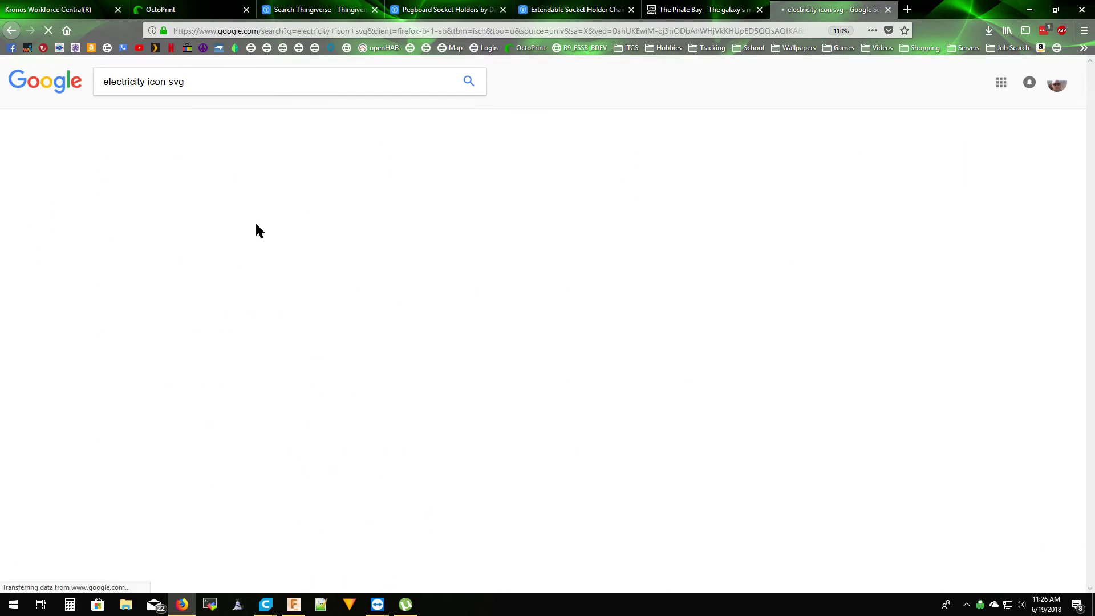
pyautogui.rightClick(410, 327)
pyautogui.click(458, 452)
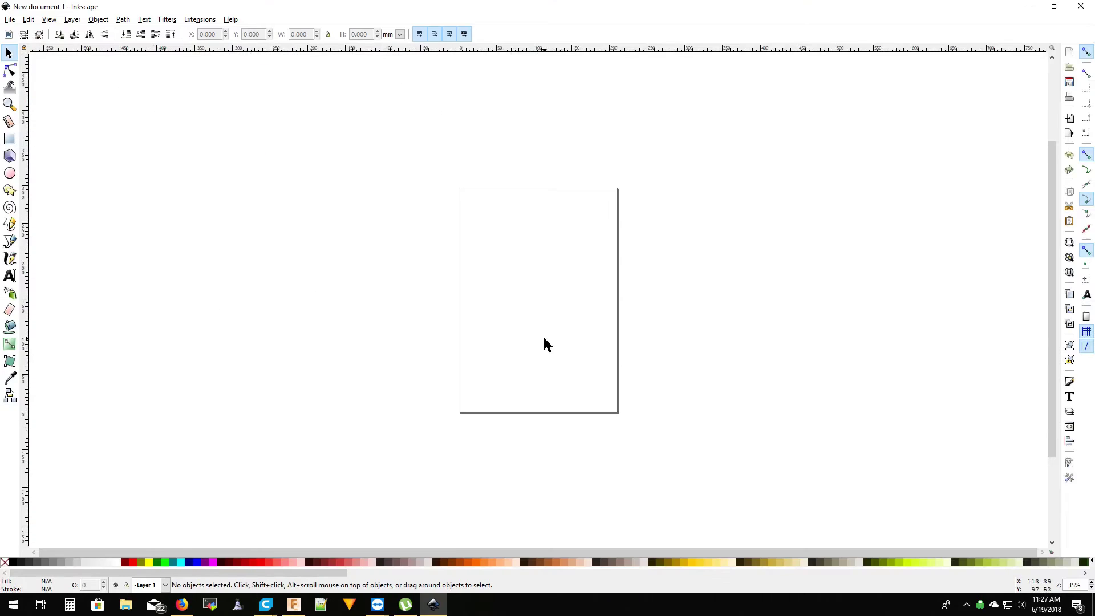
# - Import electricity.png into Inkscape and trace it into a vector path with Trace Bitmap
pyautogui.click(28, 19)
pyautogui.click(34, 145)
pyautogui.scroll(-3, 171, 142)
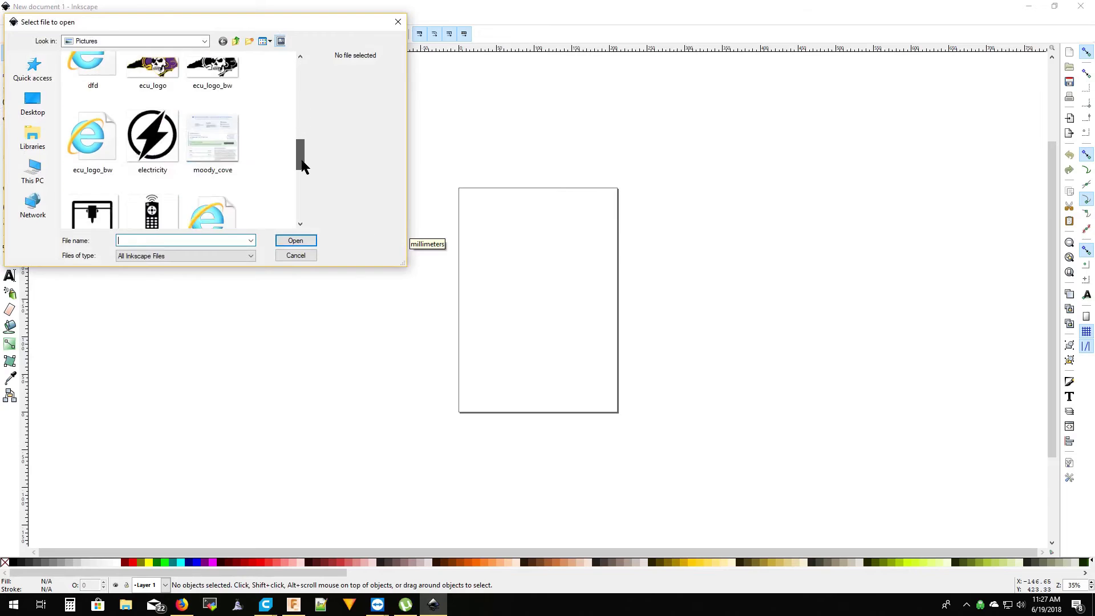
pyautogui.doubleClick(89, 92)
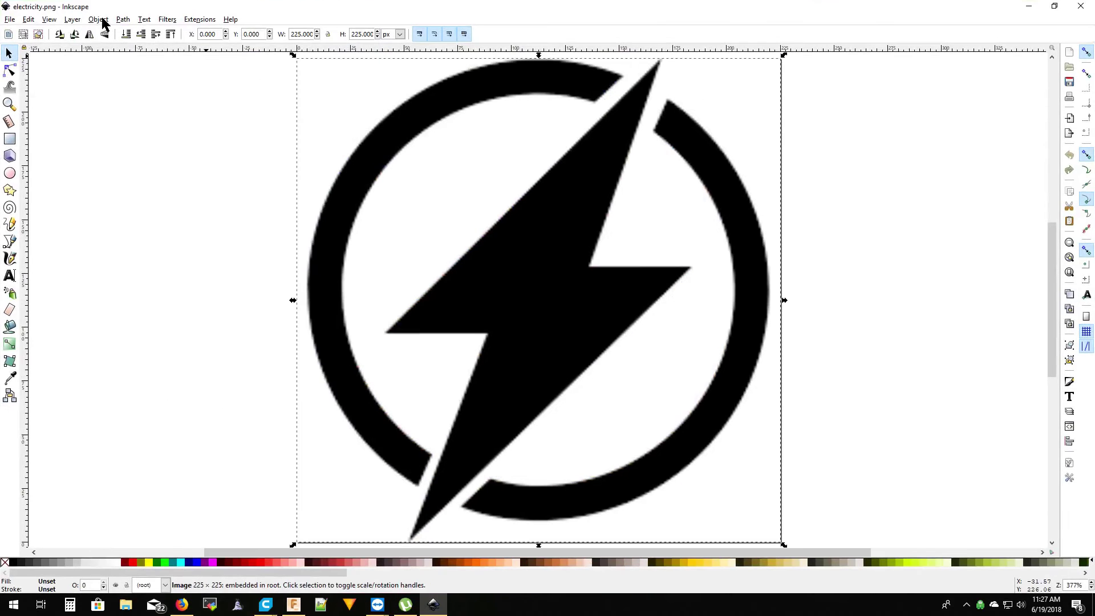
pyautogui.click(122, 19)
pyautogui.click(148, 57)
pyautogui.click(762, 199)
pyautogui.click(1067, 218)
pyautogui.click(1083, 8)
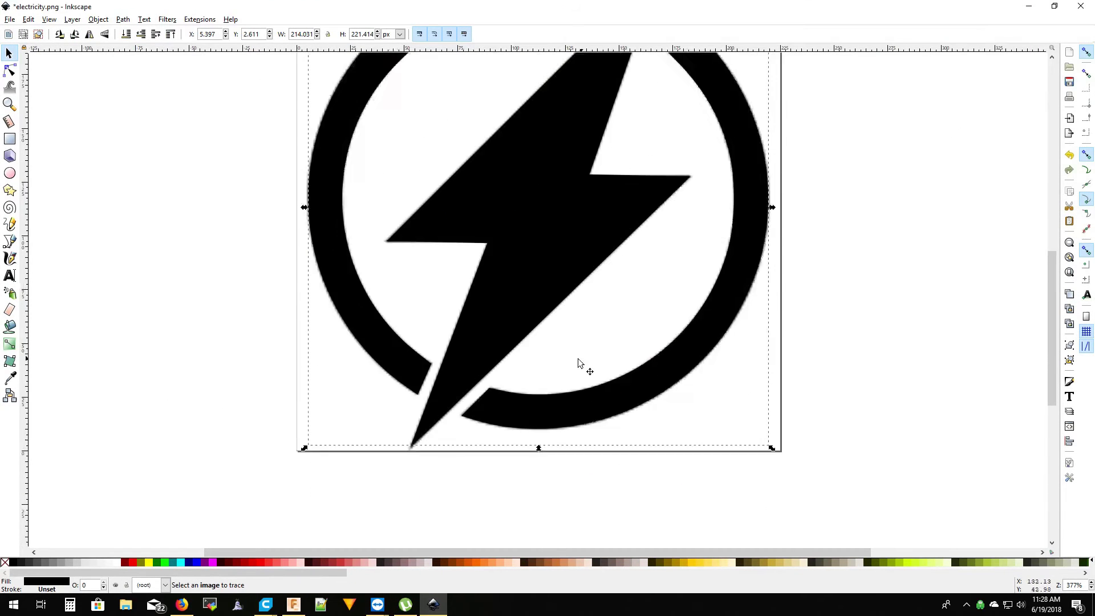
# - Move the traced lightning path off the bitmap and onto the page
pyautogui.moveTo(488, 395); pyautogui.dragTo(666, 281)
pyautogui.keyDown('ctrl'); pyautogui.scroll(-4, 665, 272); pyautogui.keyUp('ctrl')
pyautogui.moveTo(624, 180); pyautogui.dragTo(635, 378)
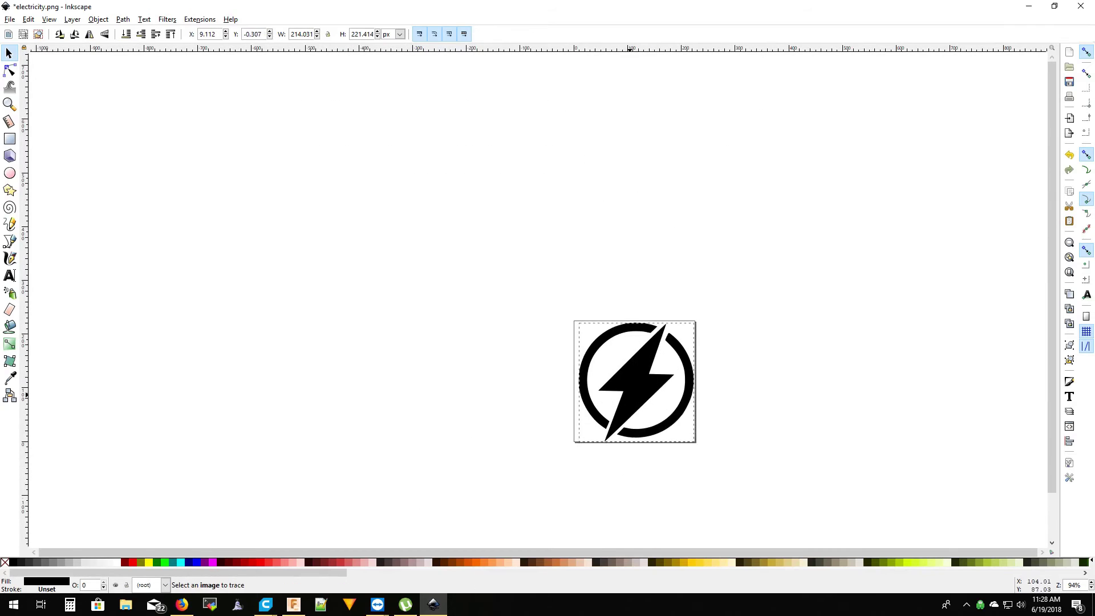
pyautogui.scroll(3, 652, 343)
pyautogui.keyDown('ctrl'); pyautogui.scroll(3, 741, 368); pyautogui.keyUp('ctrl')
# - Save the traced logo as an Inkscape SVG named electricity
pyautogui.click(10, 19)
pyautogui.click(30, 103)
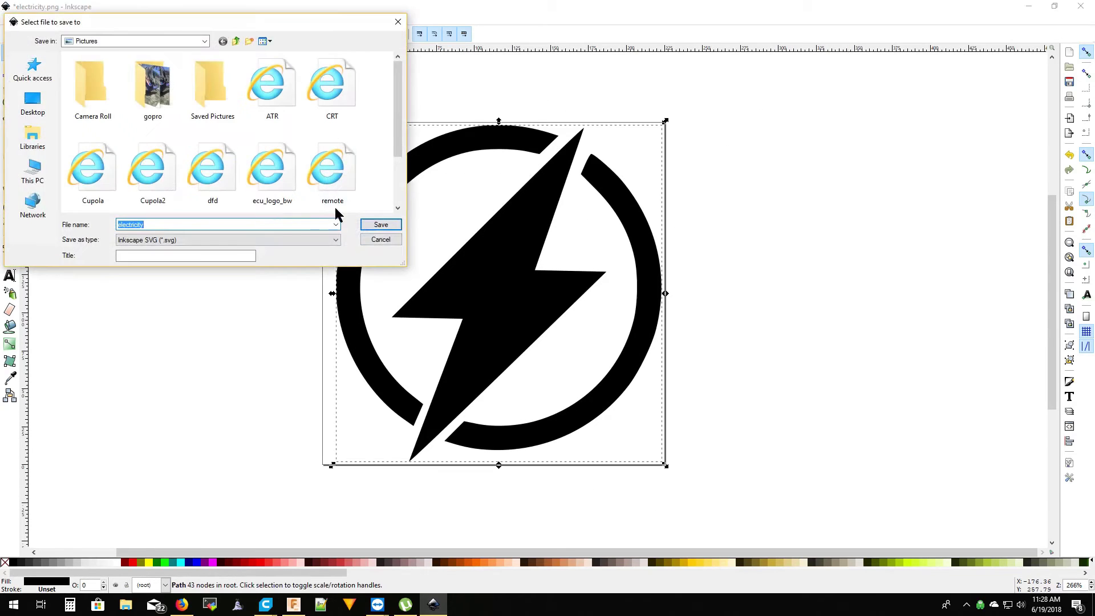
pyautogui.click(374, 222)
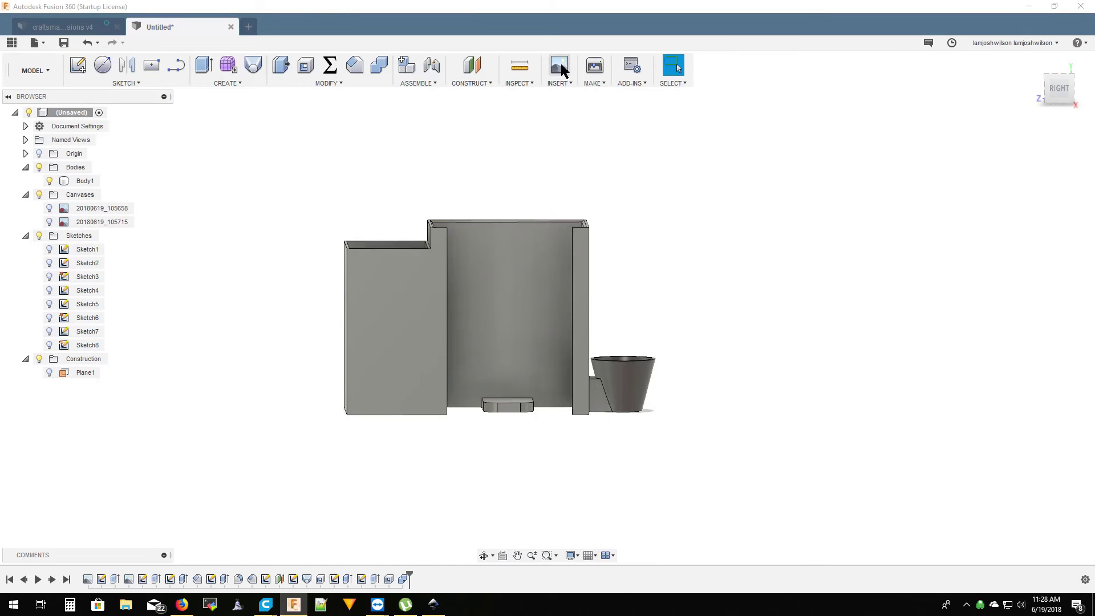
# - Insert the electricity SVG onto the side box face, positioned on the face
pyautogui.click(561, 71)
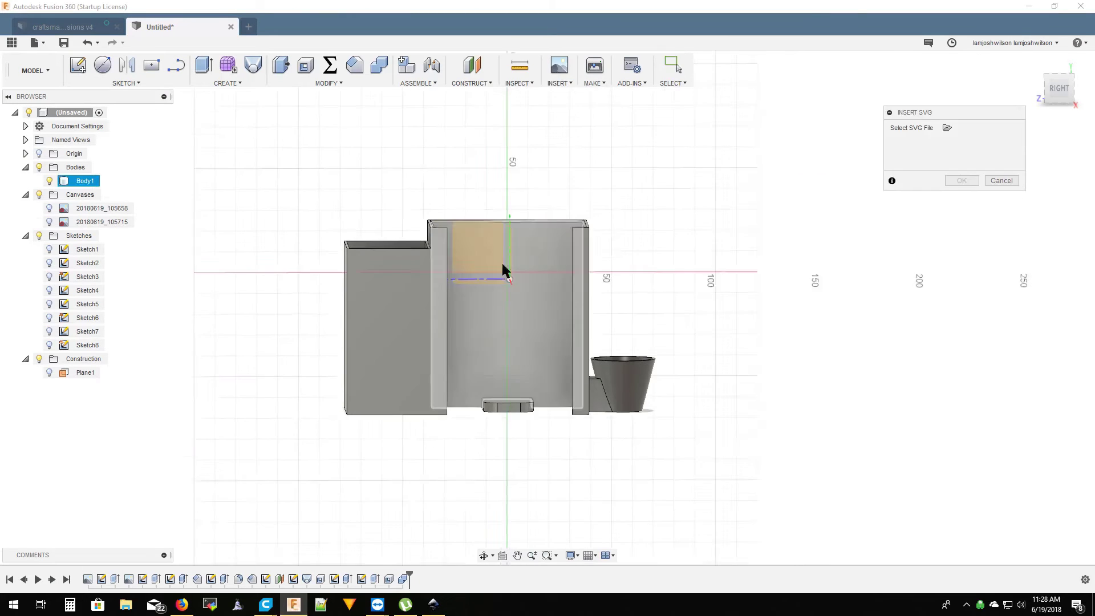
pyautogui.click(501, 269)
pyautogui.click(47, 116)
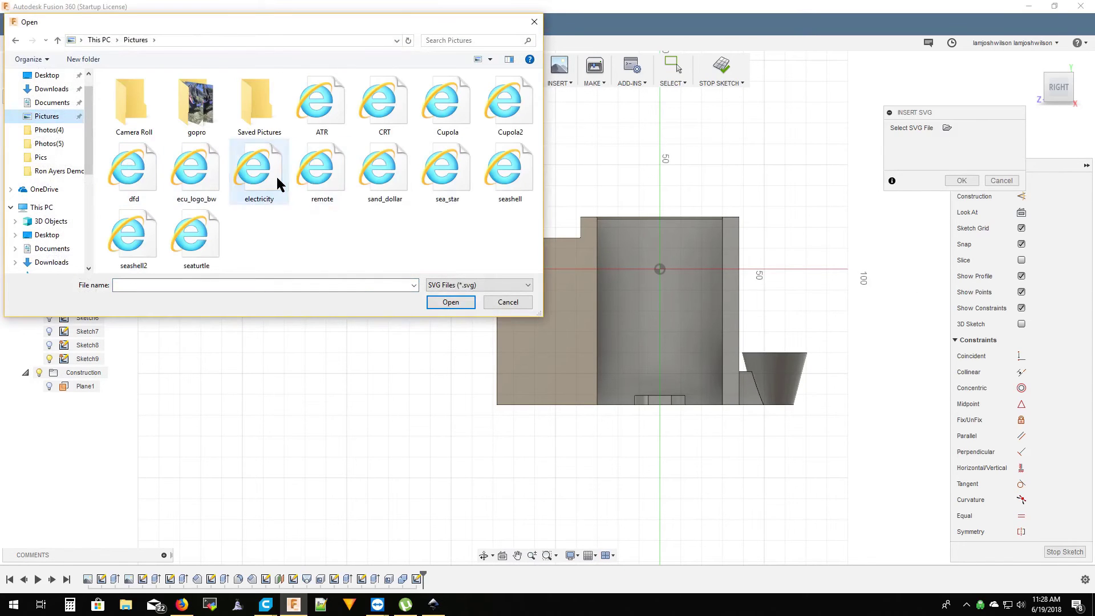
pyautogui.doubleClick(278, 182)
pyautogui.moveTo(659, 268); pyautogui.dragTo(505, 276)
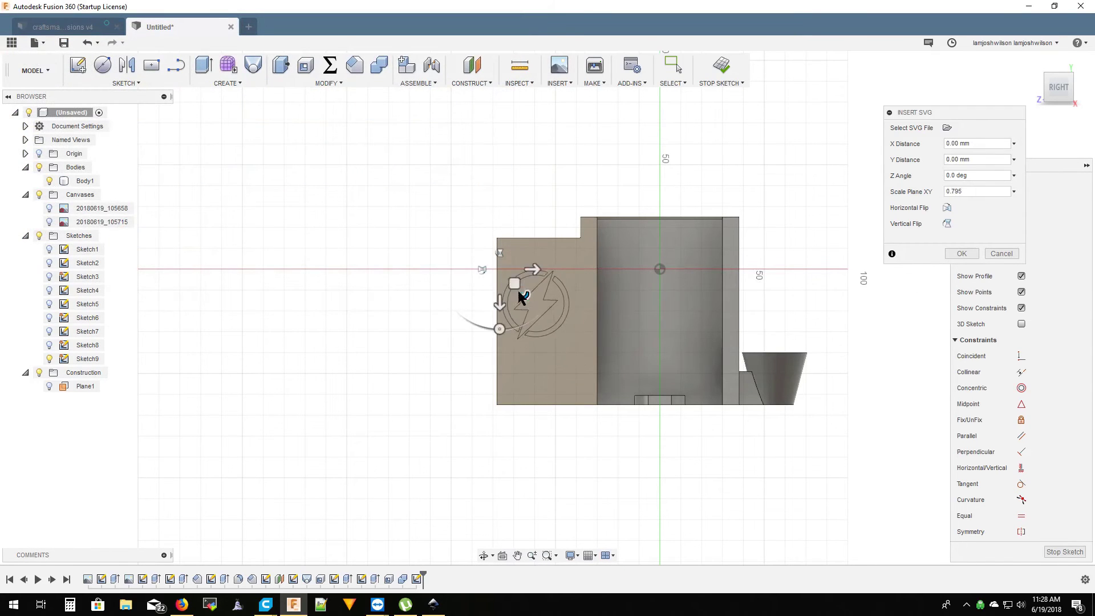
pyautogui.press('Return')
# - Extrude the bolt and ring profiles 2 mm as Join to emboss the logo
pyautogui.press('e')
pyautogui.click(371, 287)
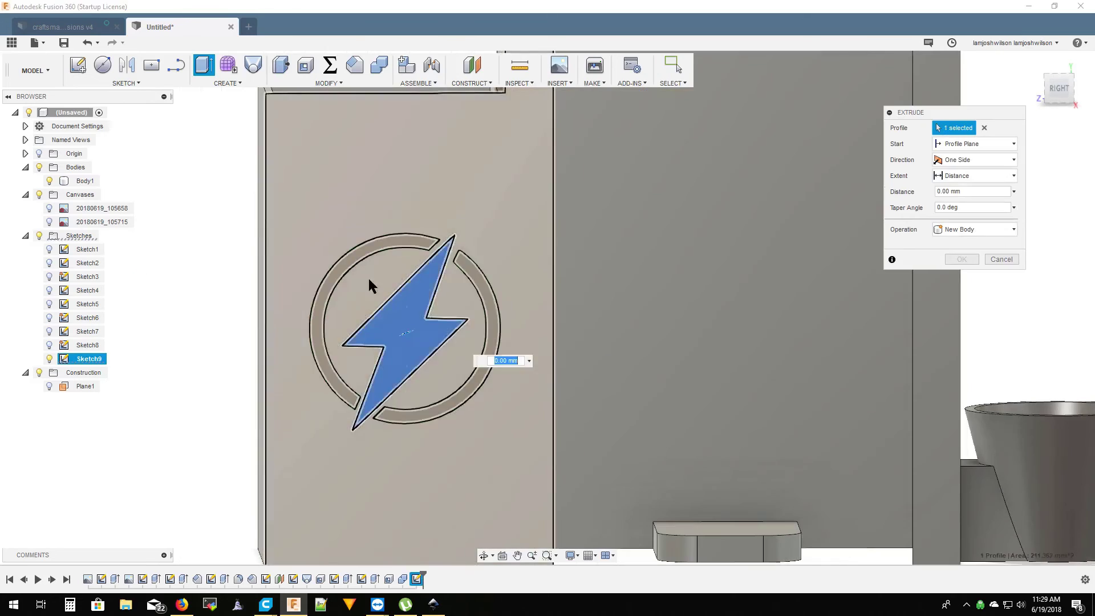
pyautogui.click(472, 435)
pyautogui.click(961, 259)
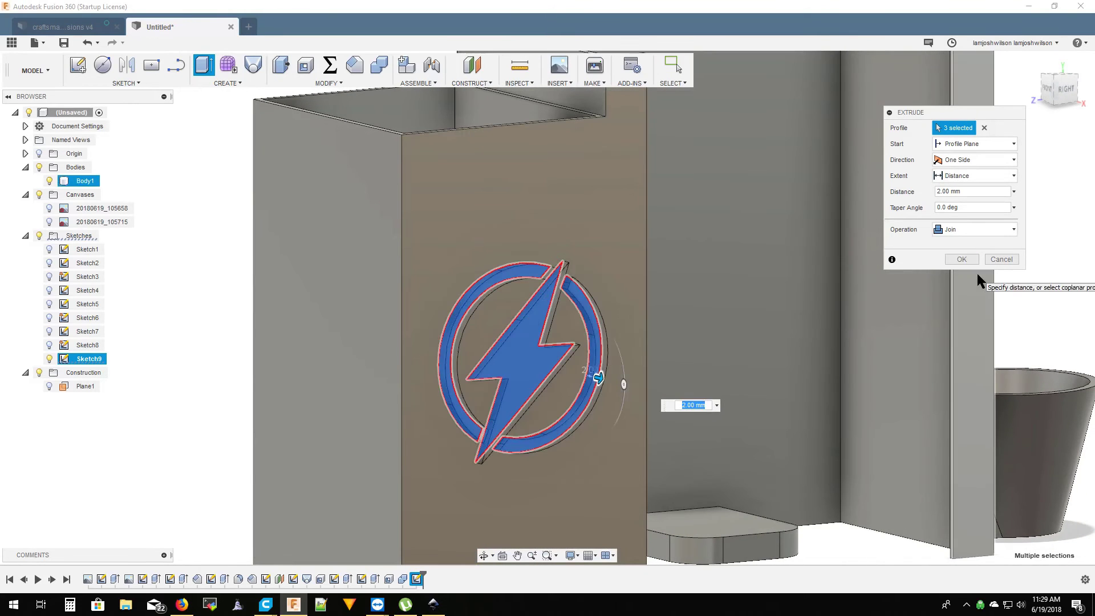
pyautogui.moveTo(628, 456)
pyautogui.keyDown('shift'); pyautogui.mouseDown(button='middle')
pyautogui.moveTo(543, 548)
pyautogui.moveTo(513, 513)
pyautogui.mouseUp(button='middle'); pyautogui.keyUp('shift')
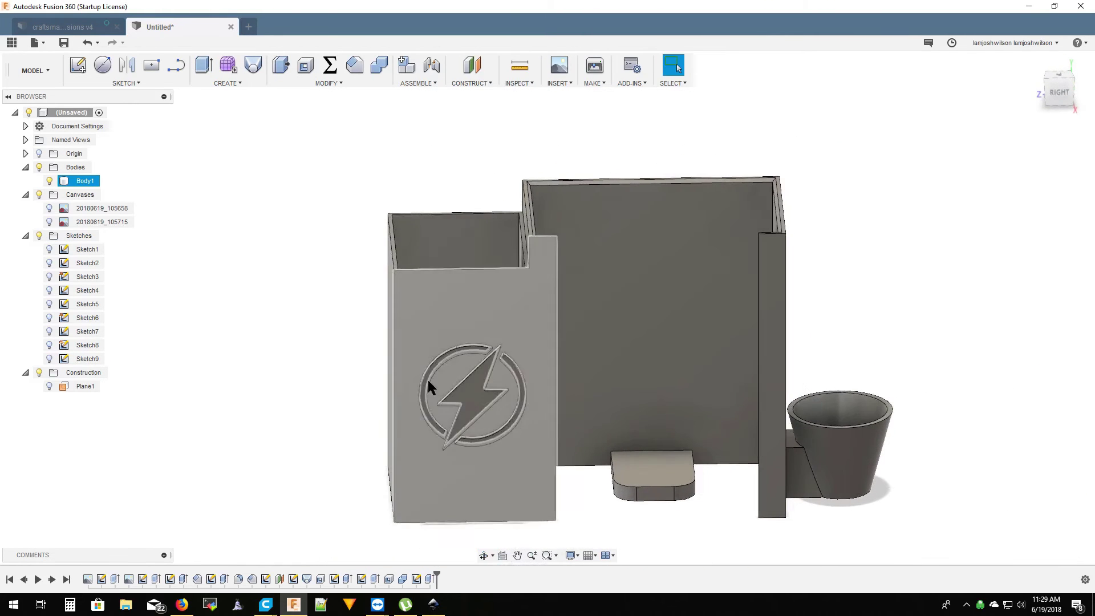
# - Send the holder body to Ultimaker Cura with Make > 3D Print
pyautogui.click(594, 68)
pyautogui.click(637, 296)
pyautogui.click(961, 285)
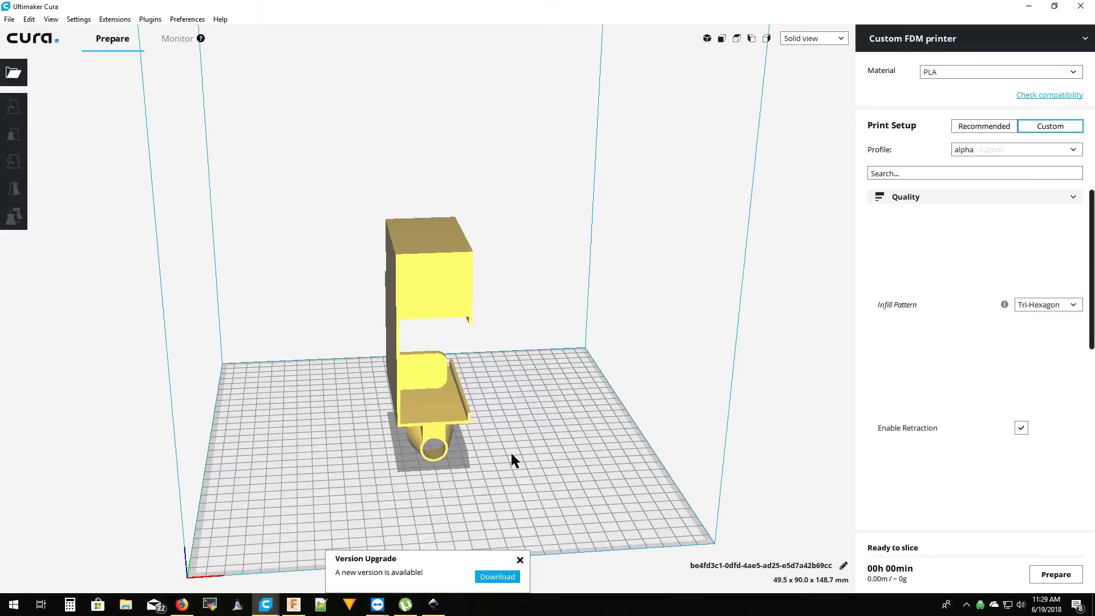
# - Rotate the holder to lie flat on its back, measuring 148.7 x 49.5 x 90.0 mm
pyautogui.click(417, 312)
pyautogui.press('r')
pyautogui.moveTo(417, 312); pyautogui.dragTo(567, 435)
pyautogui.moveTo(567, 435); pyautogui.dragTo(355, 403, button='right')
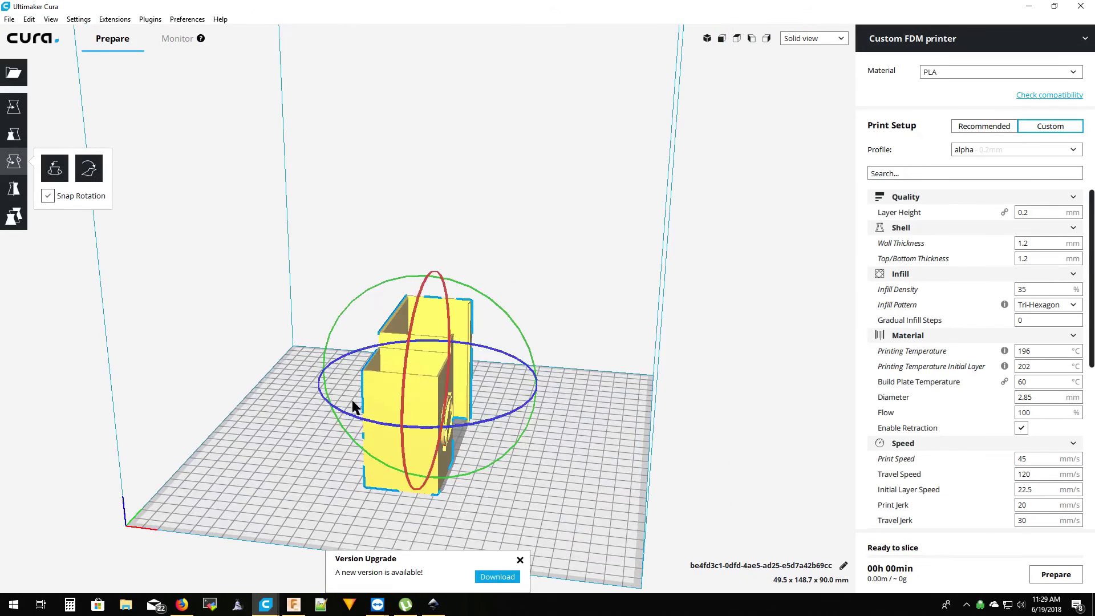
pyautogui.moveTo(355, 403); pyautogui.dragTo(355, 252)
pyautogui.click(721, 38)
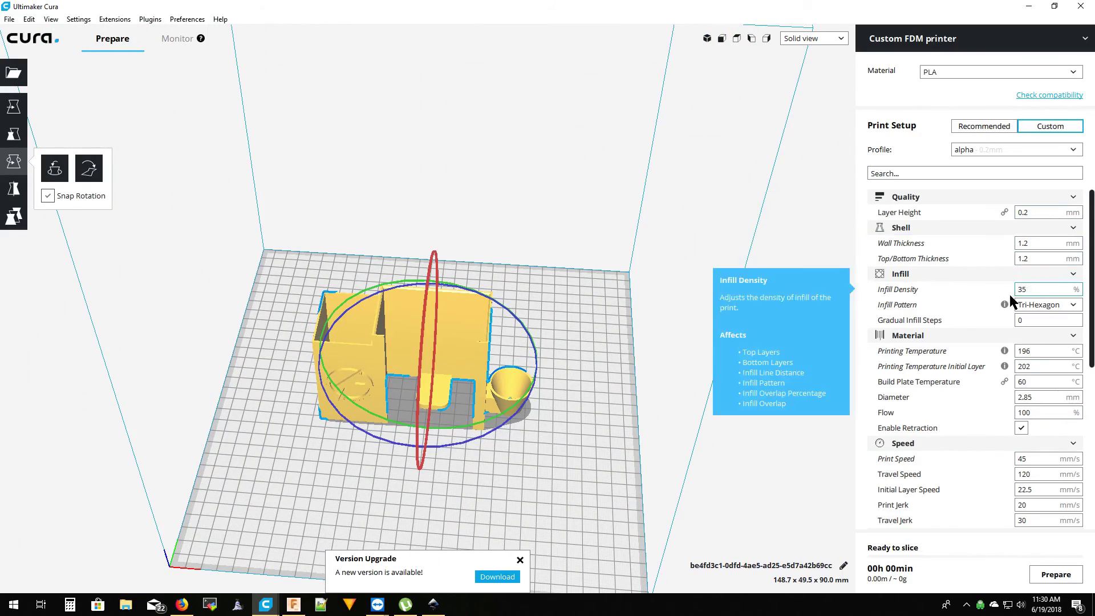
# - Uncheck Experimental > Tree Support in the print settings
pyautogui.scroll(-2, 1007, 302)
pyautogui.scroll(-5, 1014, 342)
pyautogui.click(1021, 506)
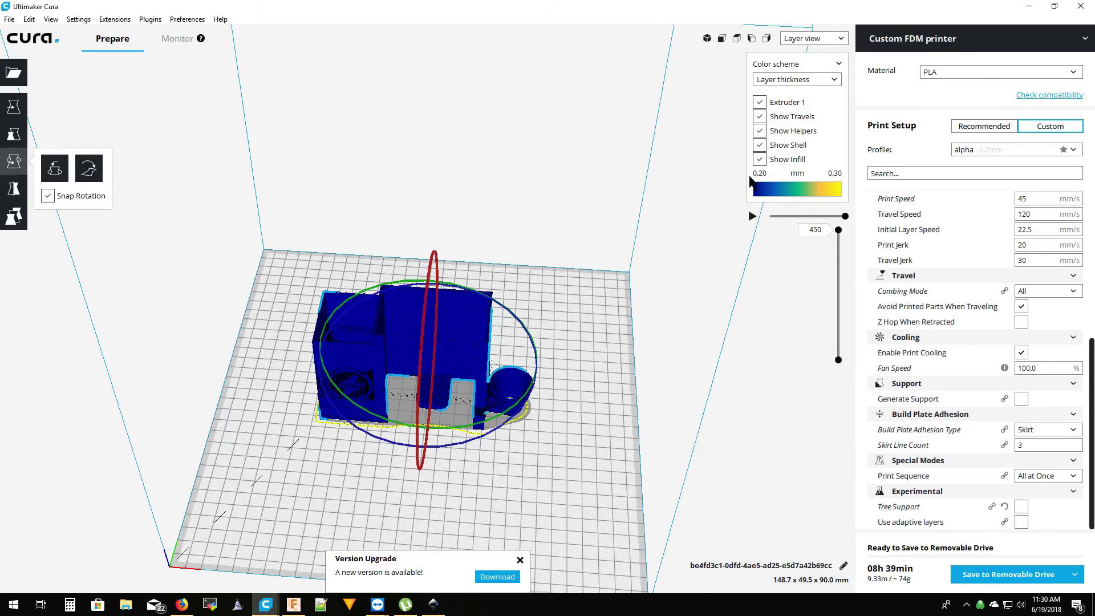
# - Review the sliced holder's 450 layers from the first layer up, viewed from above
pyautogui.moveTo(838, 233); pyautogui.dragTo(835, 360)
pyautogui.click(736, 38)
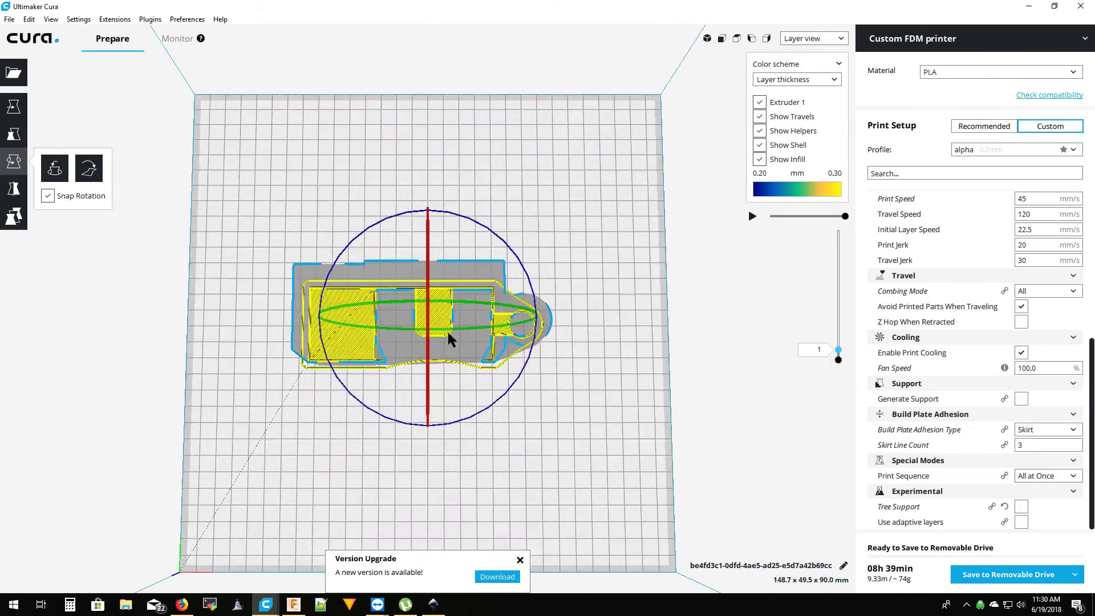
pyautogui.click(753, 216)
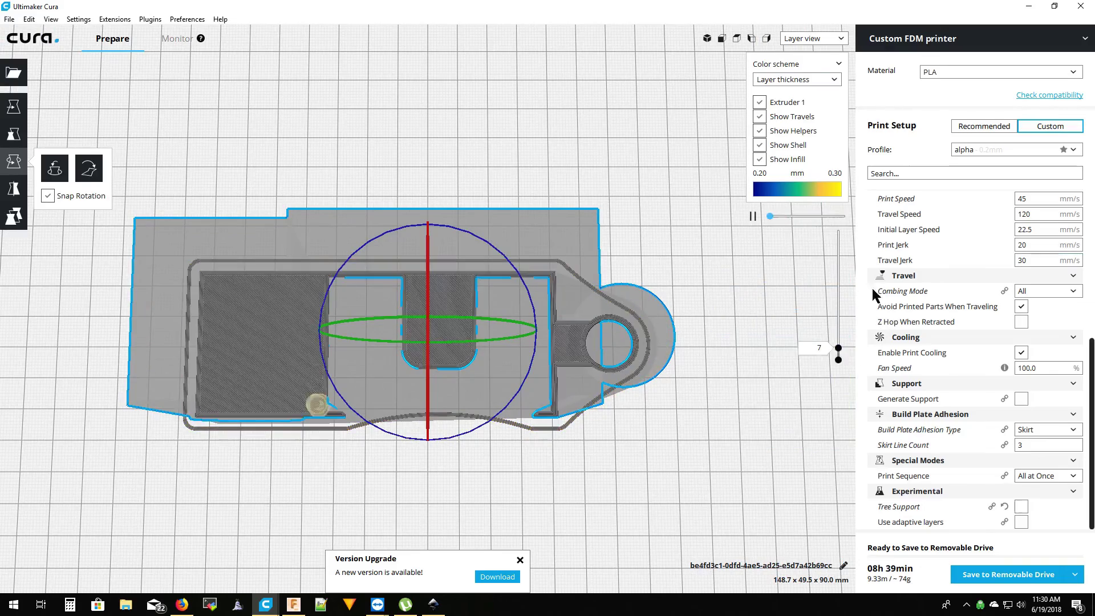
pyautogui.scroll(-2, 256, 461)
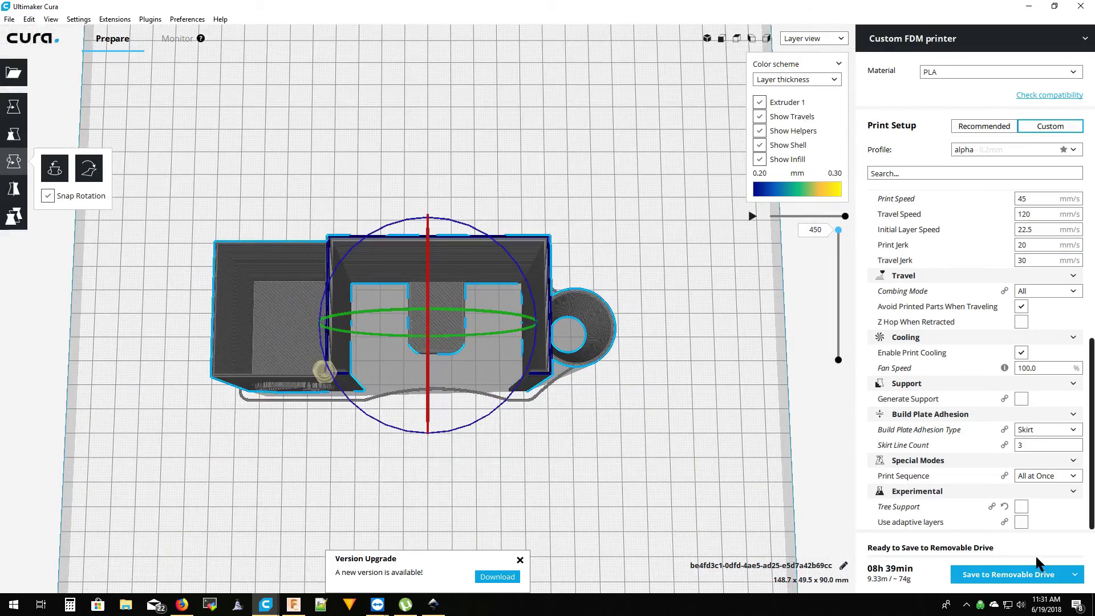